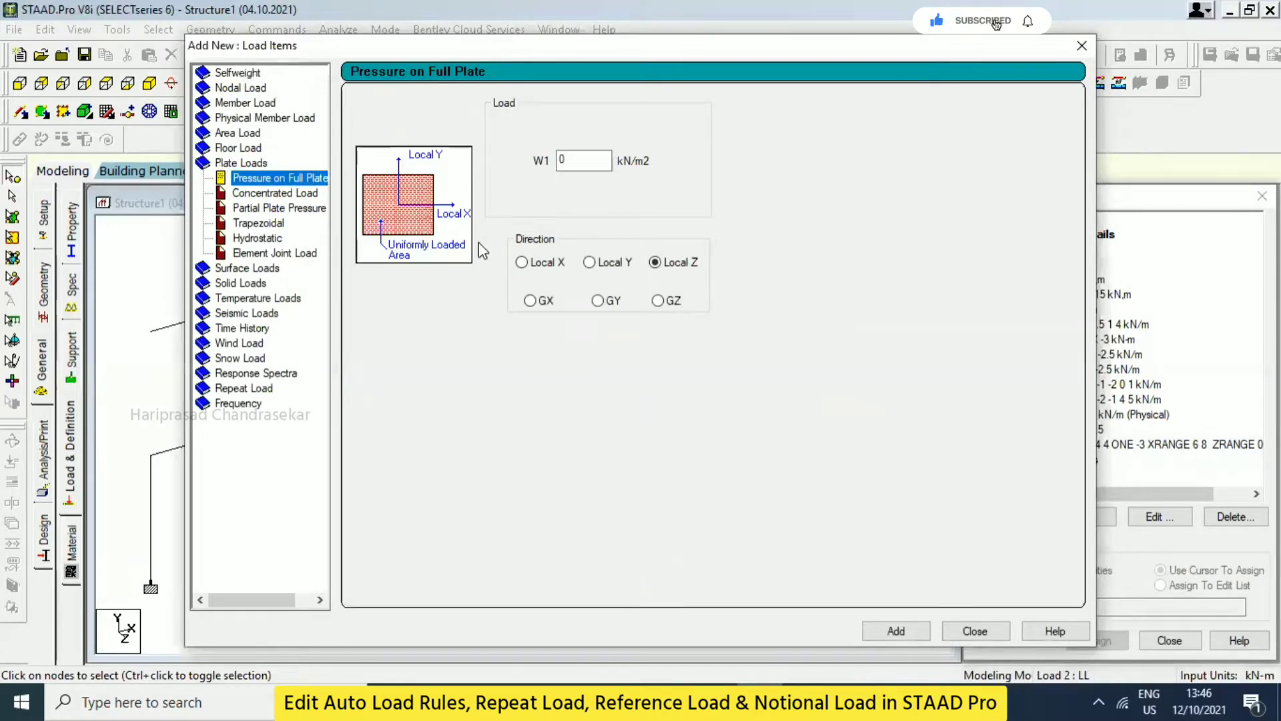
- Examine the settings of the plate load types: full and partial pressure, concentrated, trapezoidal, hydrostatic and element joint load
{"action": "left_click", "coordinate": [310, 195]}
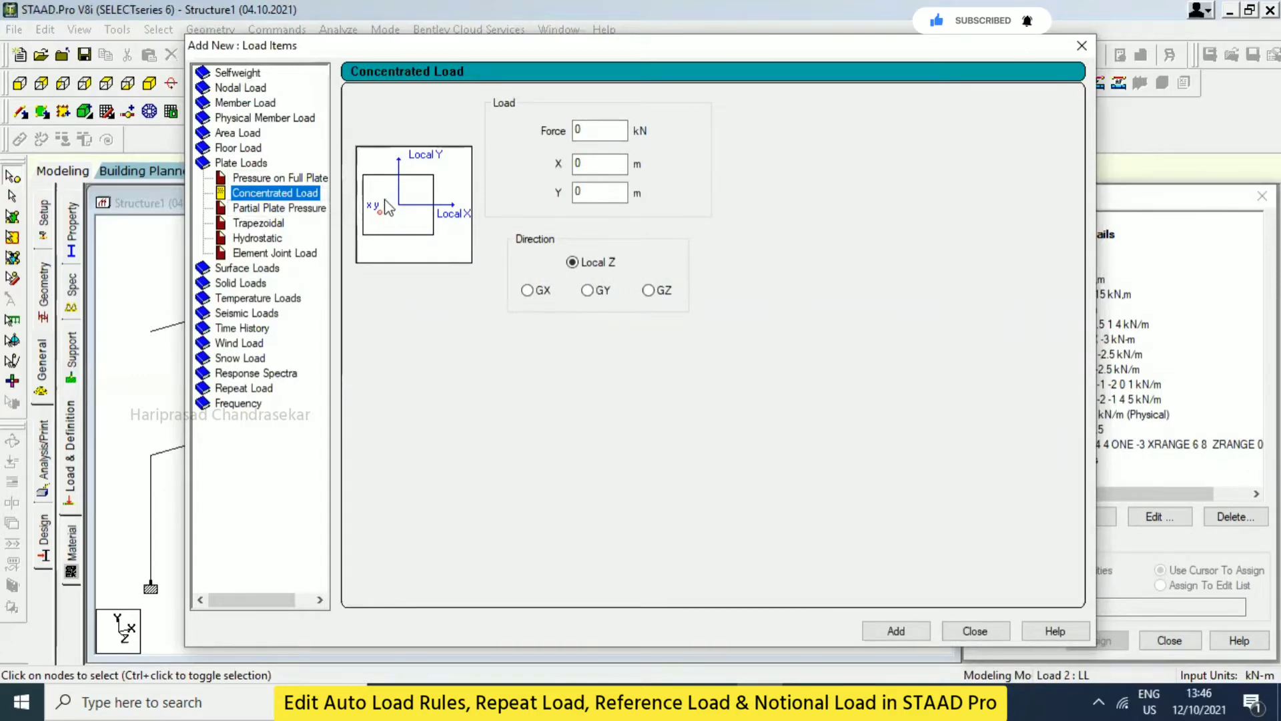
{"action": "left_click", "coordinate": [300, 210]}
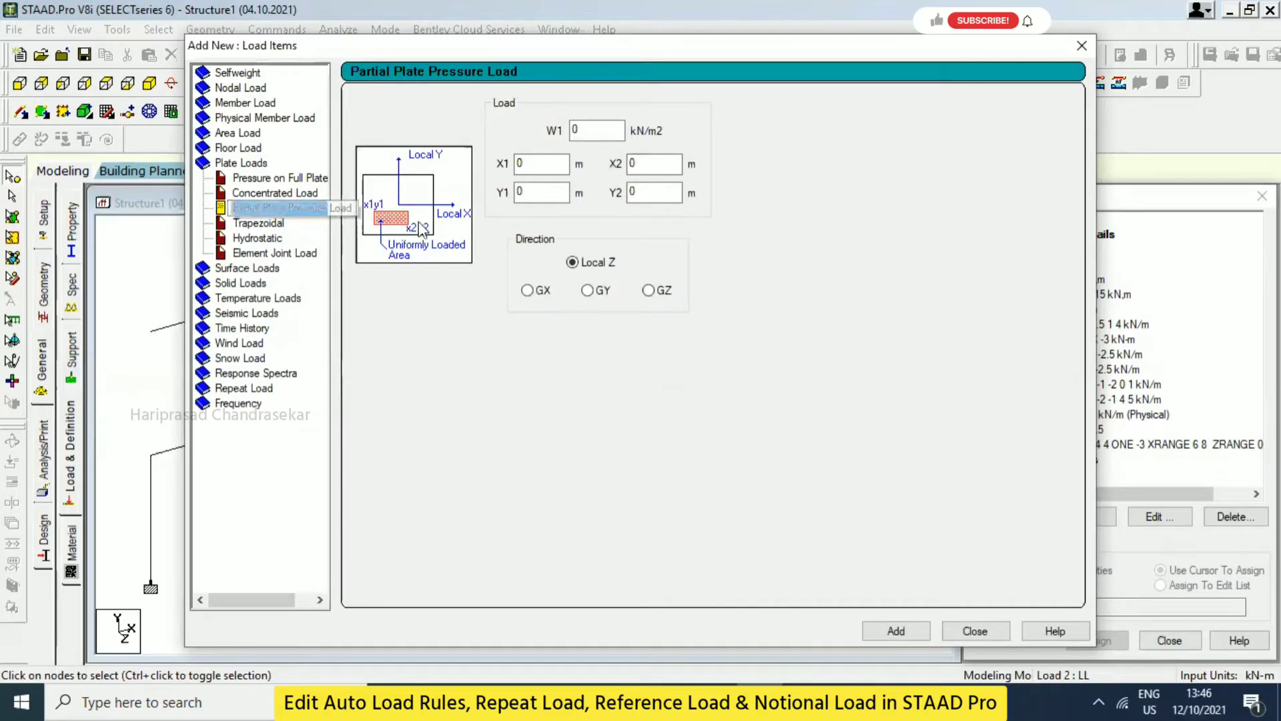
{"action": "left_click", "coordinate": [285, 180]}
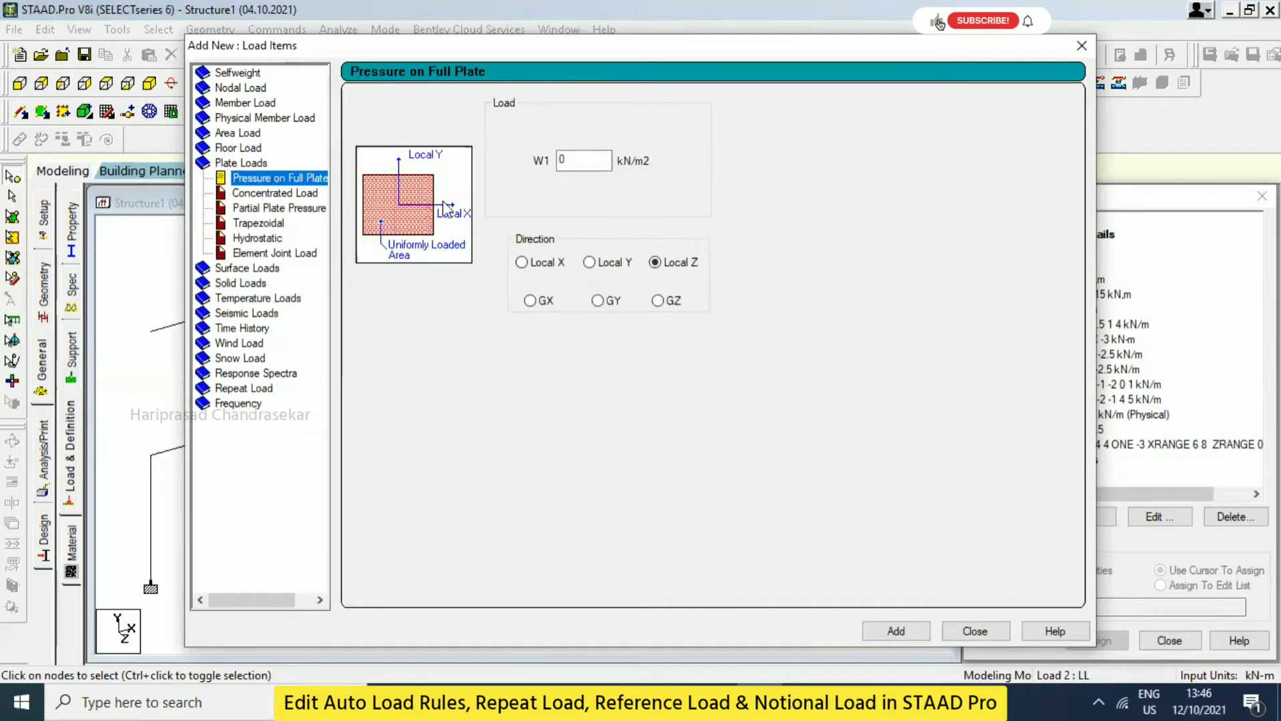
{"action": "left_click", "coordinate": [279, 213]}
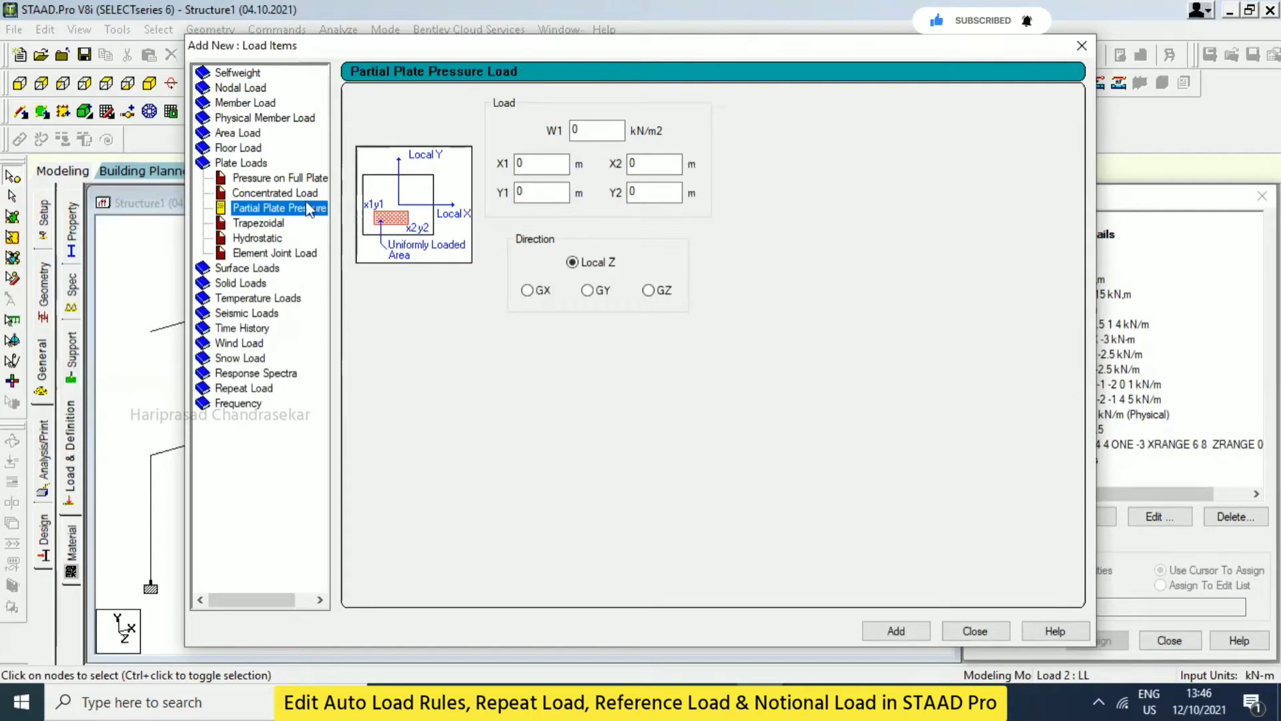
{"action": "left_click", "coordinate": [258, 226]}
{"action": "left_click", "coordinate": [265, 240]}
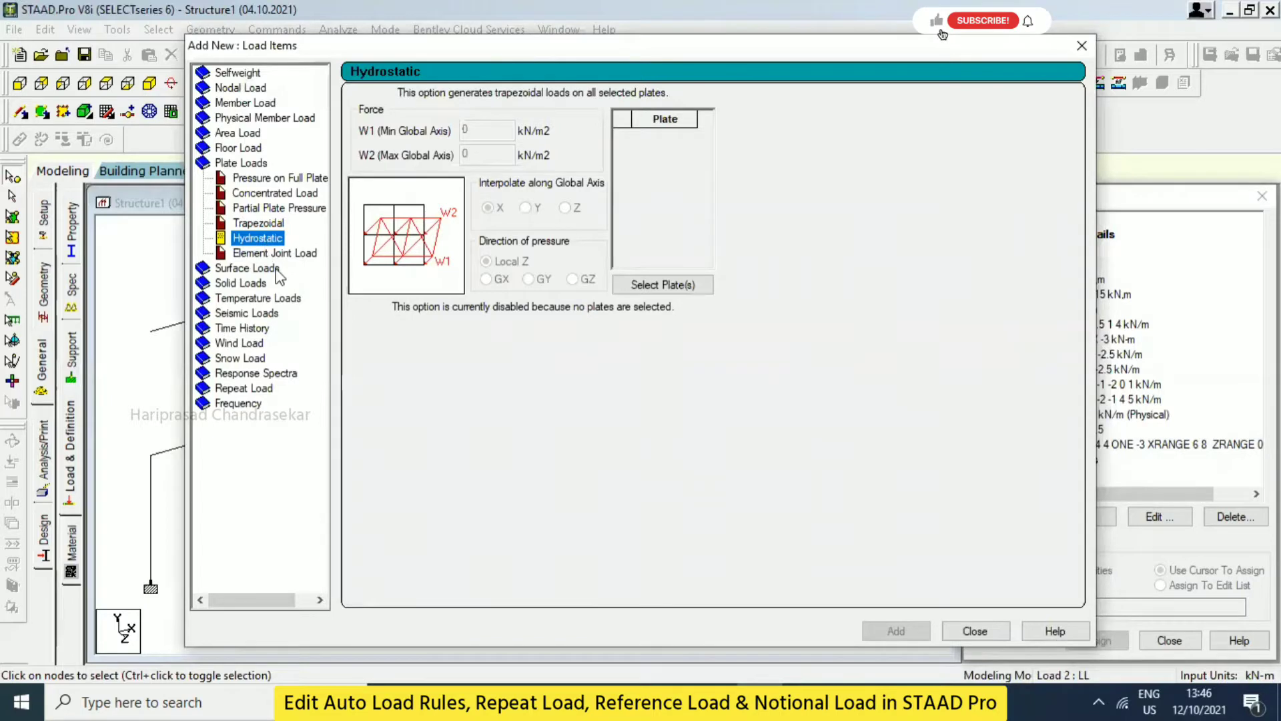
{"action": "left_click", "coordinate": [297, 255]}
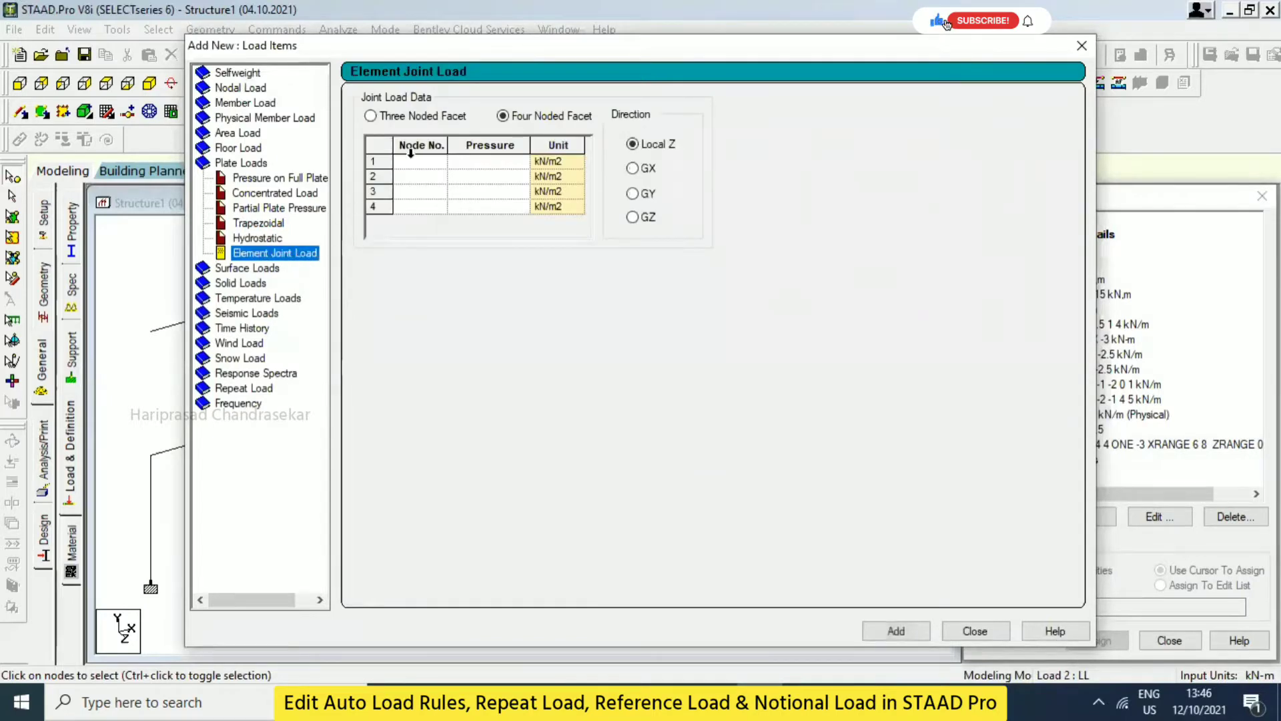
- Examine the surface load types: concentrated, full surface pressure, partial surface pressure, partial trapezoidal and selfweight
{"action": "left_click", "coordinate": [255, 267]}
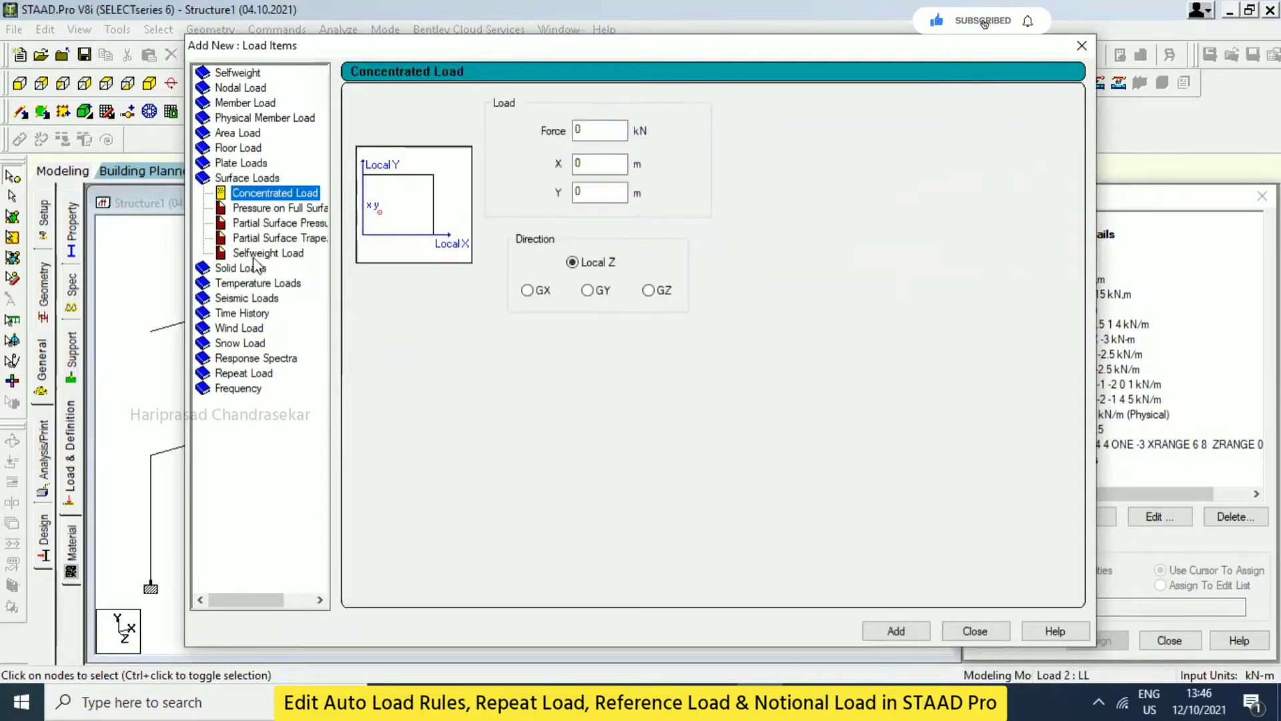
{"action": "left_click", "coordinate": [270, 209]}
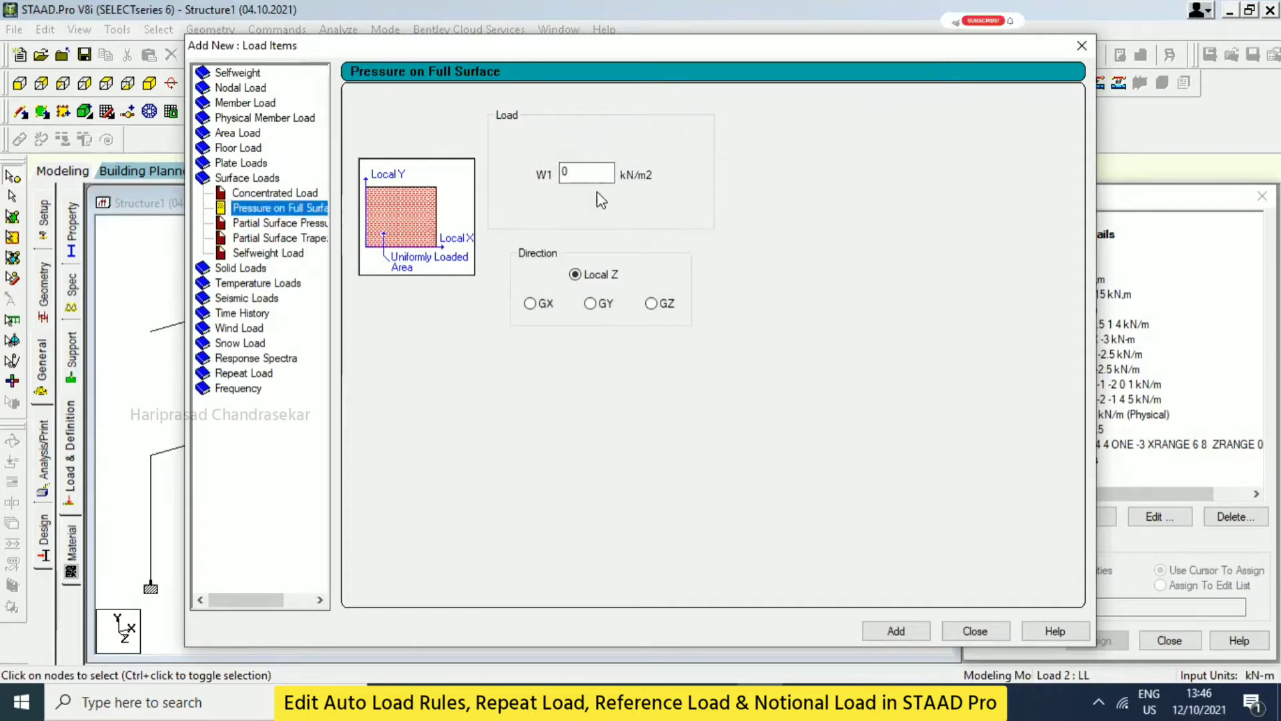
{"action": "left_click", "coordinate": [280, 222]}
{"action": "left_click", "coordinate": [276, 238]}
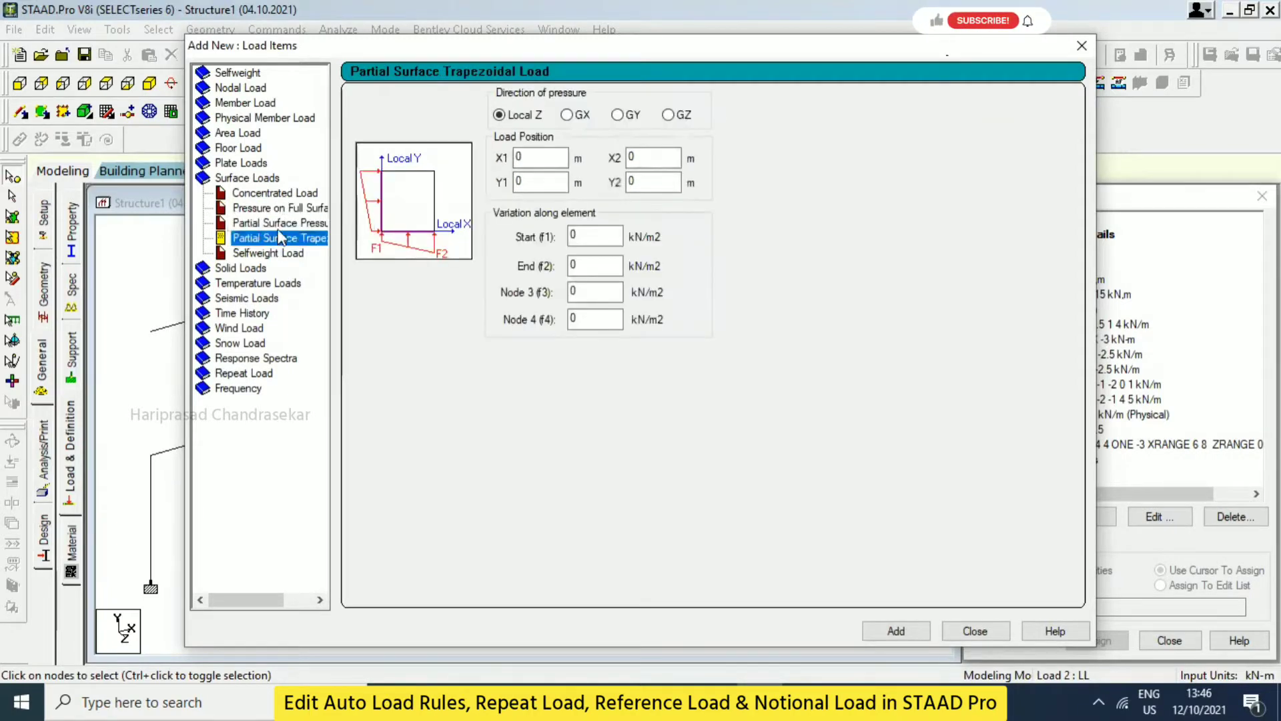
{"action": "left_click", "coordinate": [267, 254]}
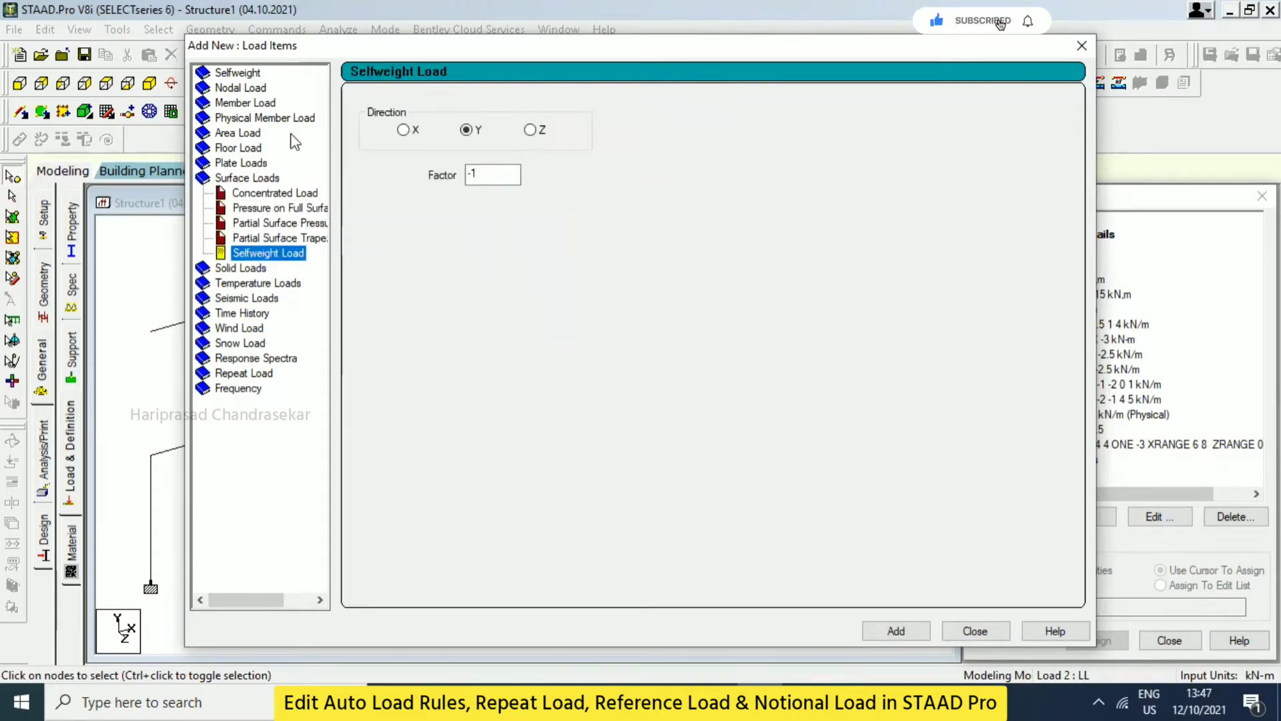
- Review the input fields for the solid pressure load and for the temperature and strain loads
{"action": "left_click", "coordinate": [244, 269]}
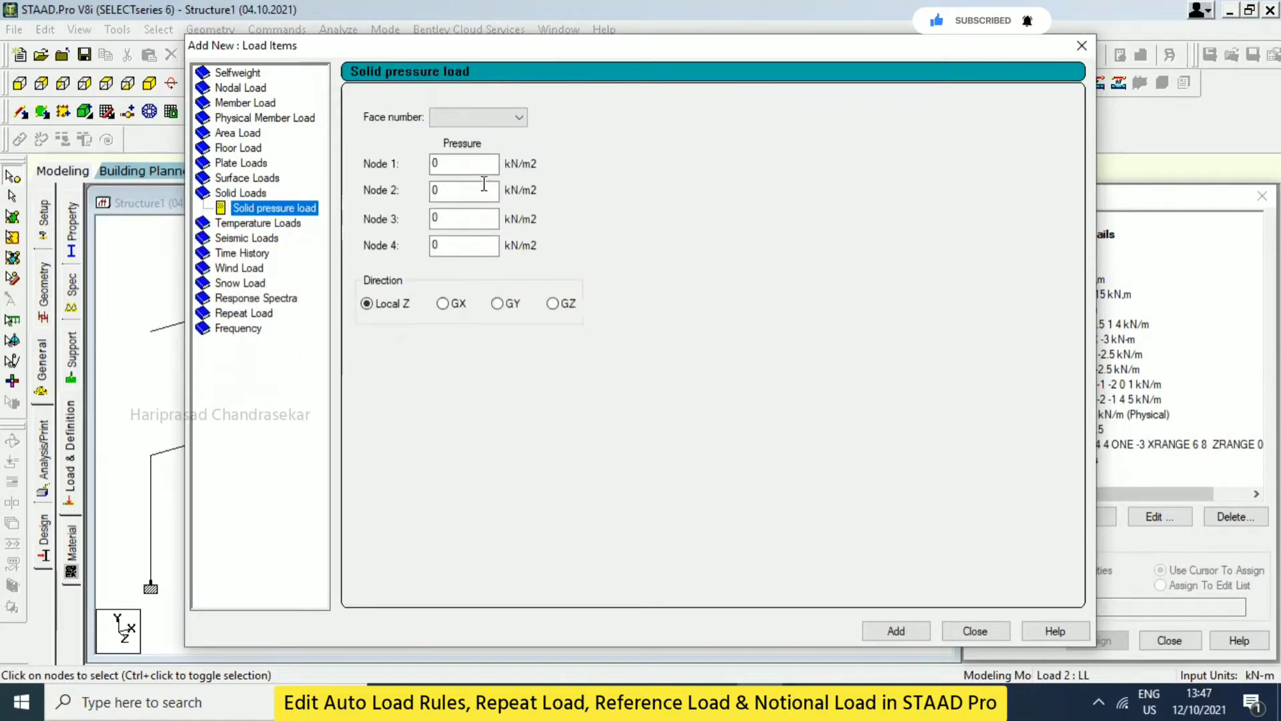
{"action": "left_click", "coordinate": [270, 223]}
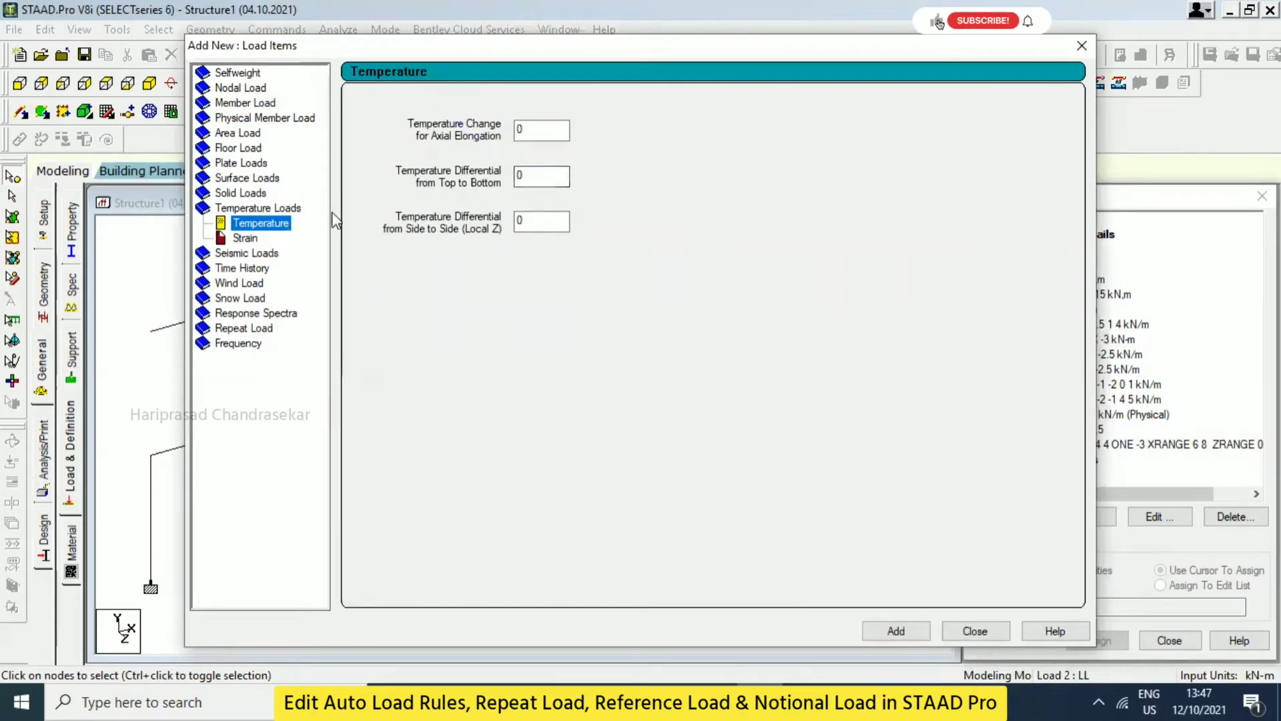
{"action": "left_click", "coordinate": [248, 240]}
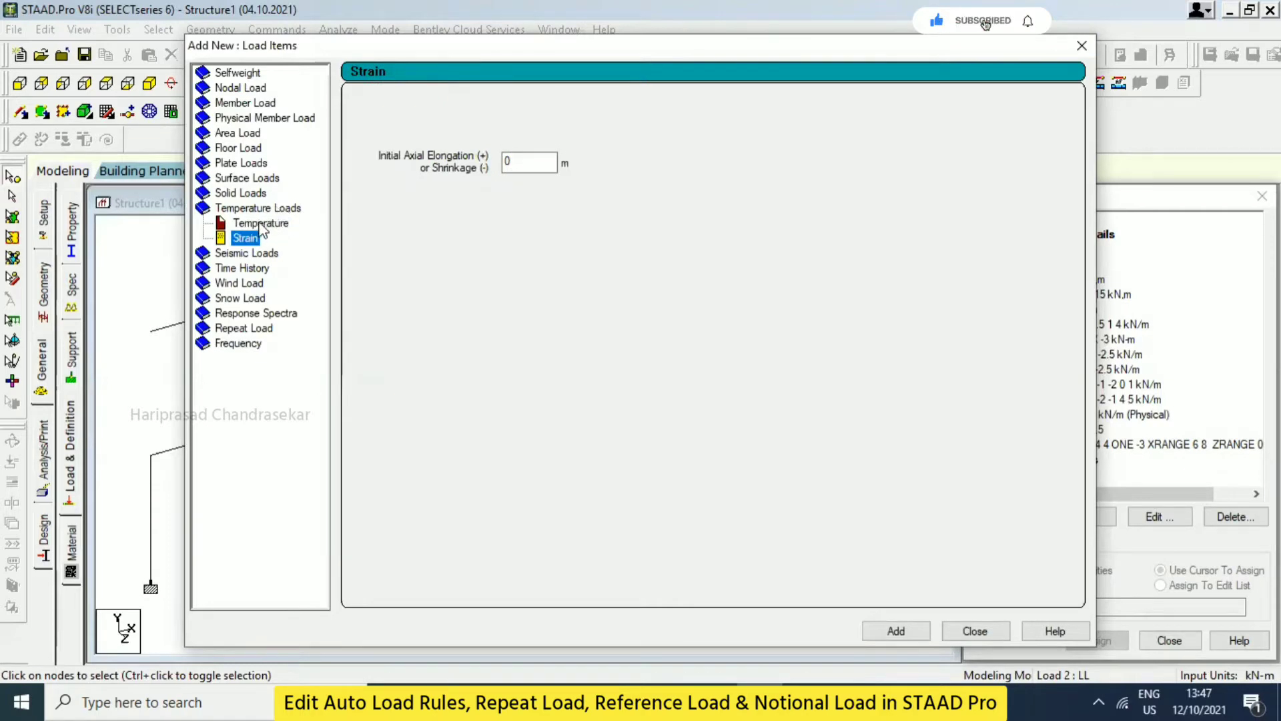
{"action": "left_click", "coordinate": [264, 225]}
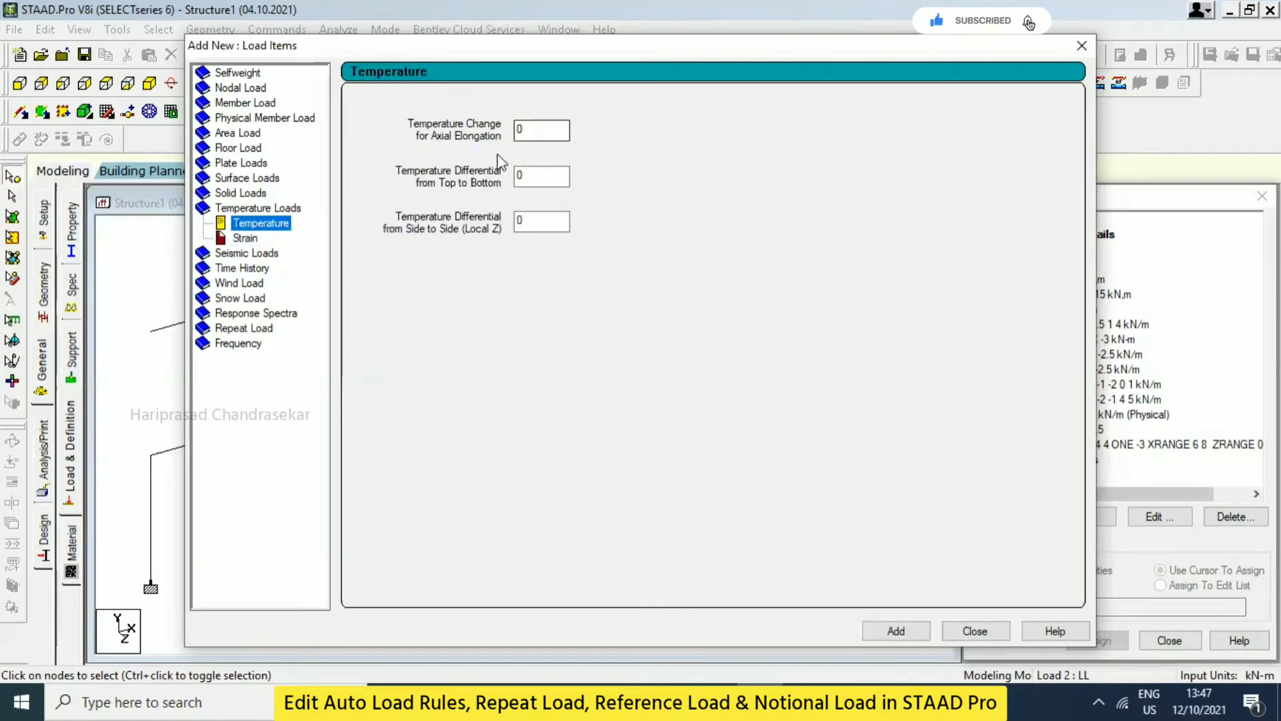
- Review the requirements and options of the seismic, time history, wind, snow and response spectrum loads
{"action": "left_click", "coordinate": [251, 254]}
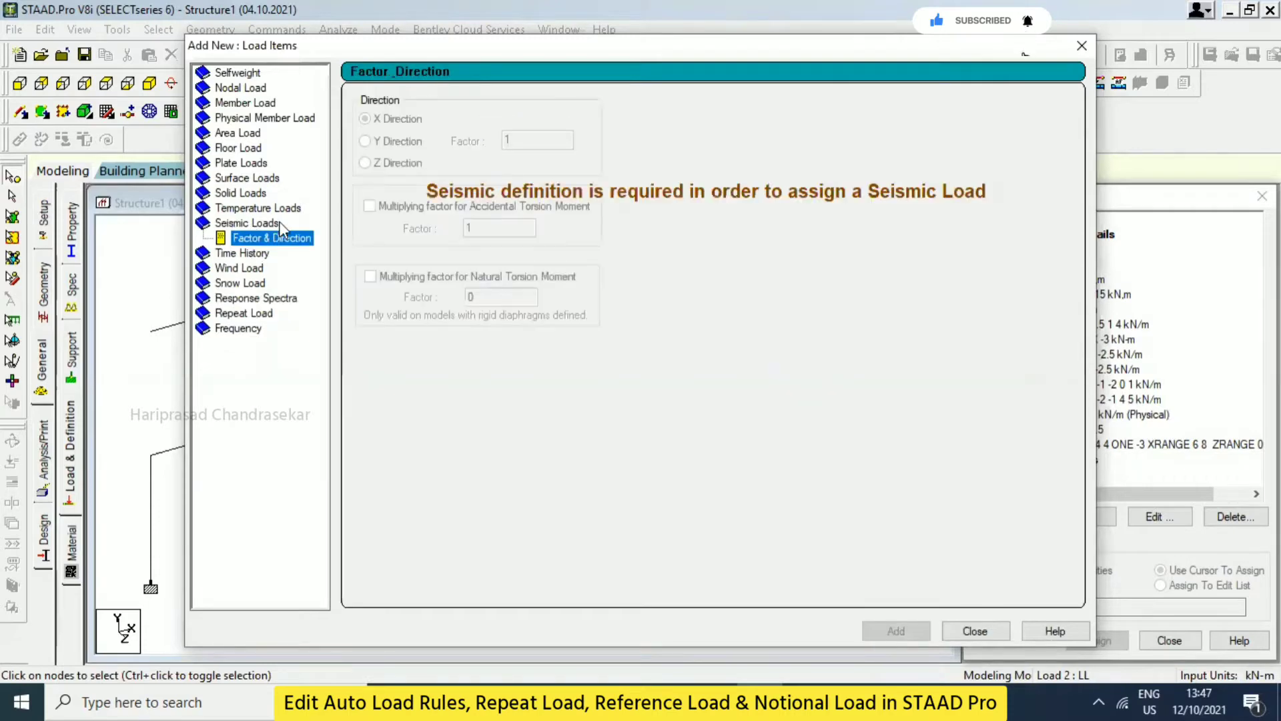
{"action": "left_click", "coordinate": [240, 253]}
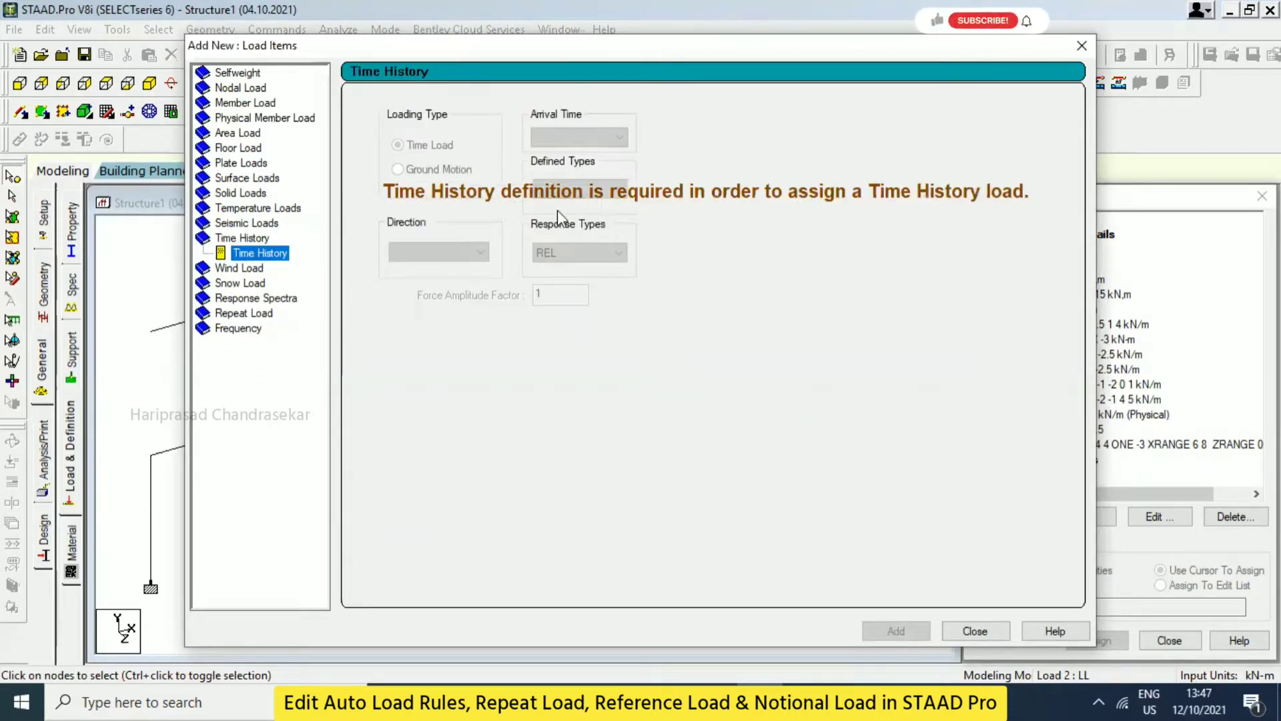
{"action": "left_click", "coordinate": [254, 268]}
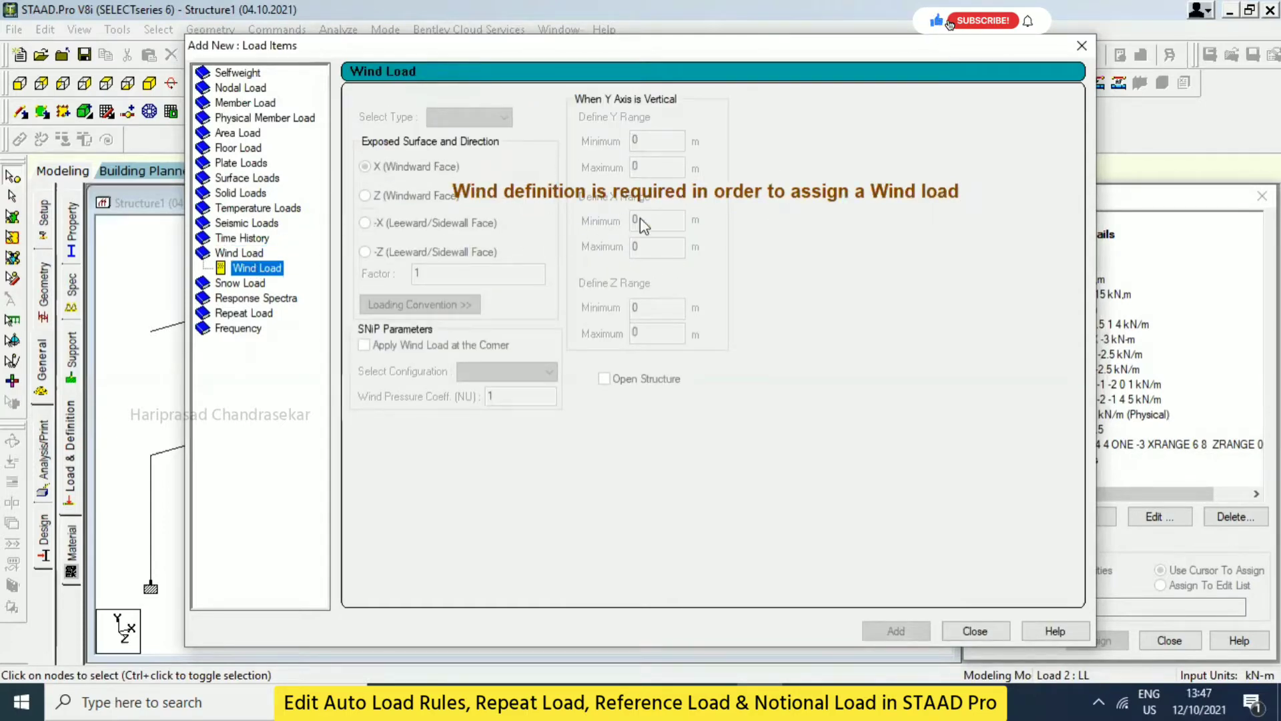
{"action": "left_click", "coordinate": [253, 281]}
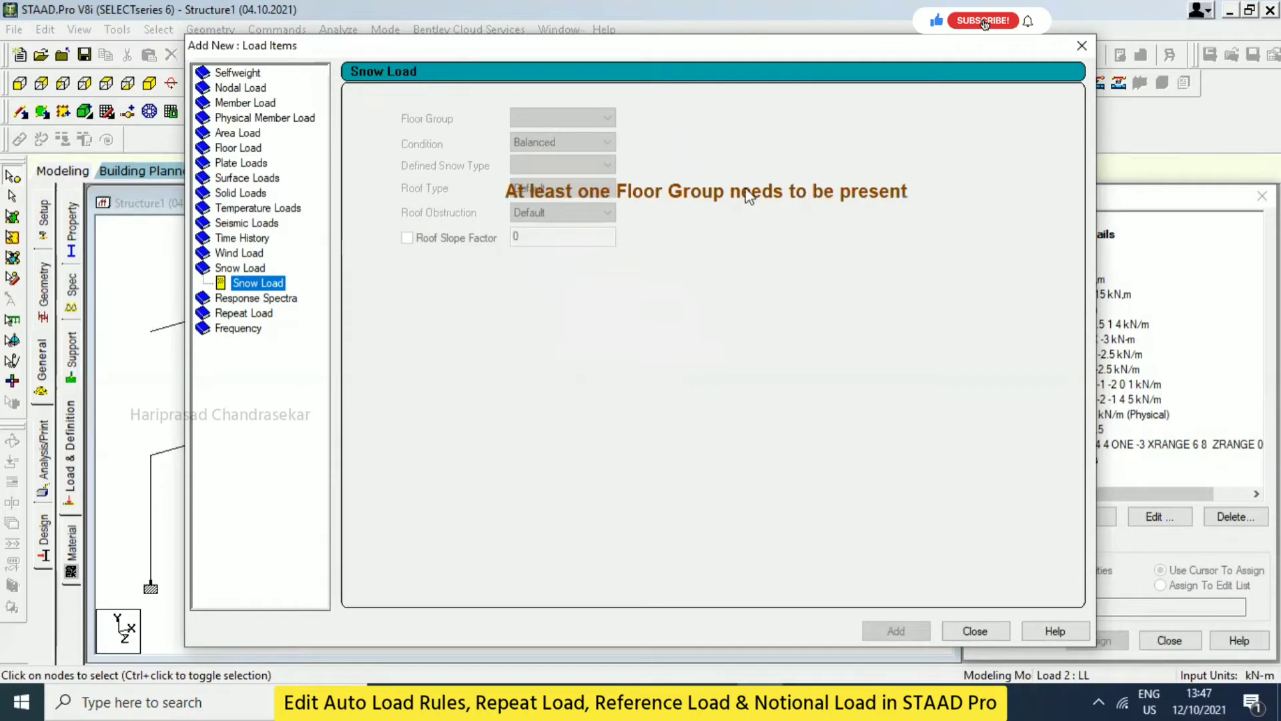
{"action": "left_click", "coordinate": [262, 300]}
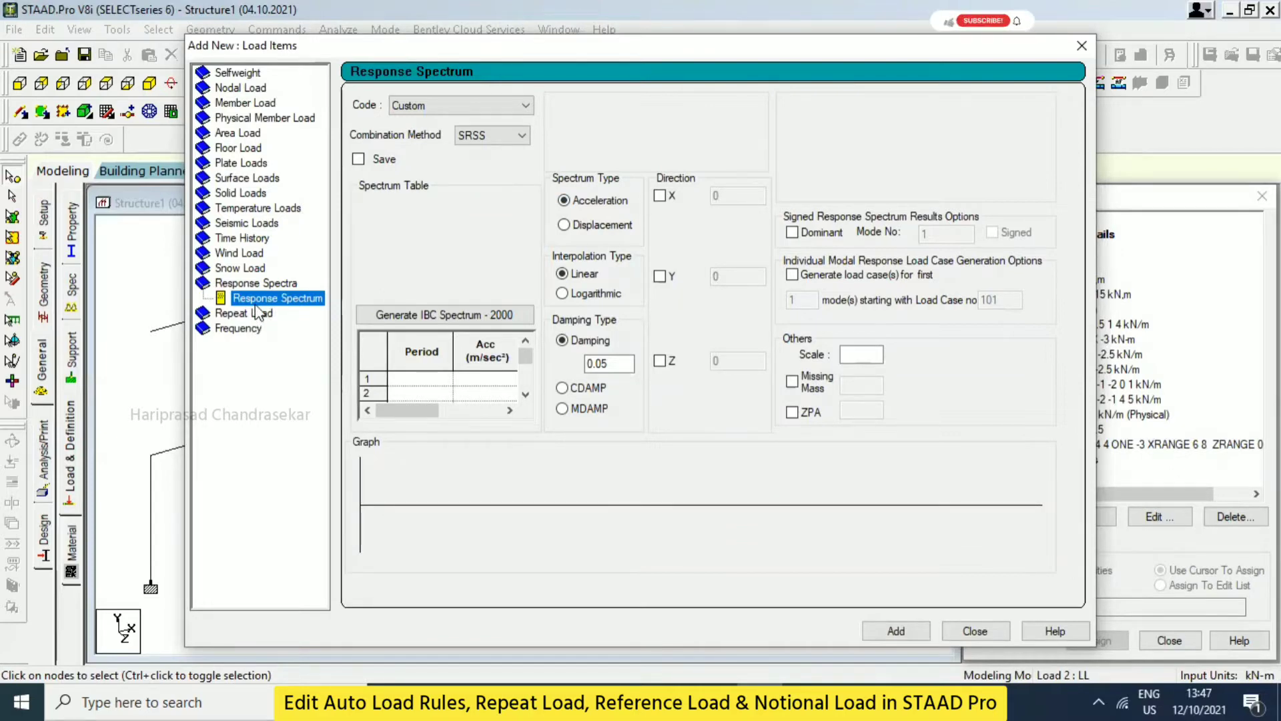
- Compare the Repeat Load, Reference Load and Notional Load definitions for load case 2, and close the load items dialog
{"action": "left_click", "coordinate": [274, 314]}
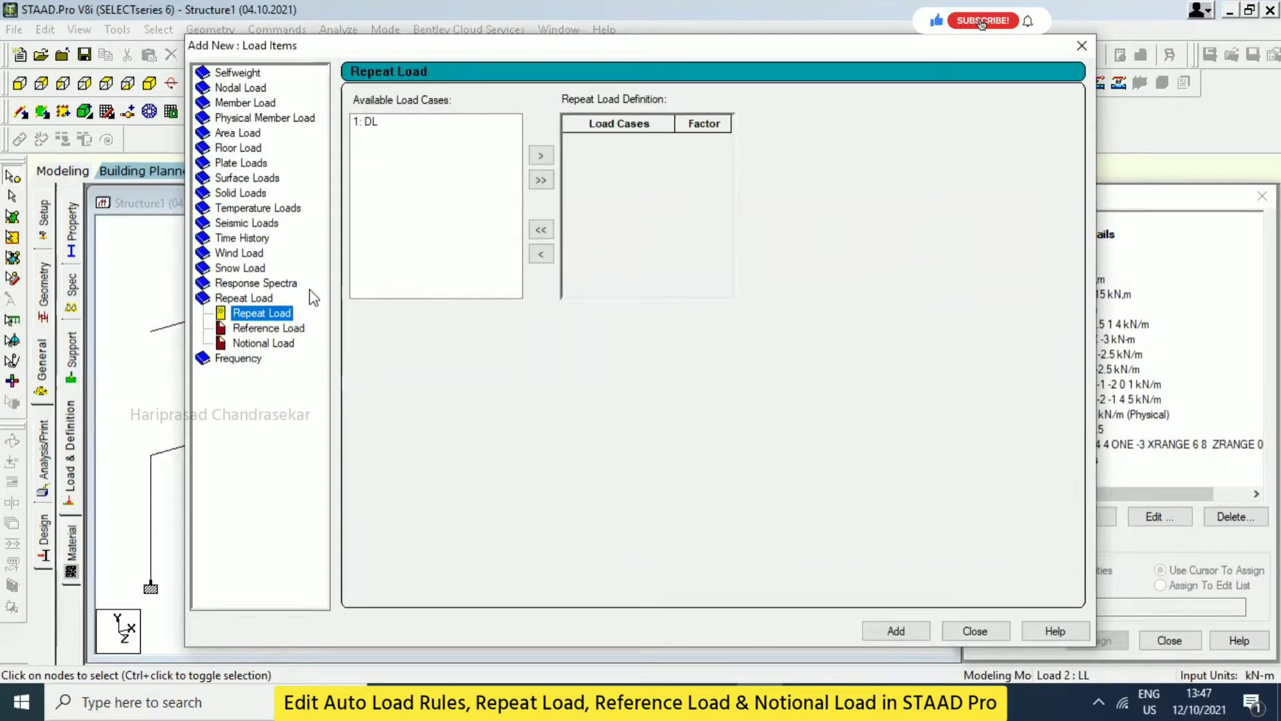
{"action": "left_click", "coordinate": [274, 328]}
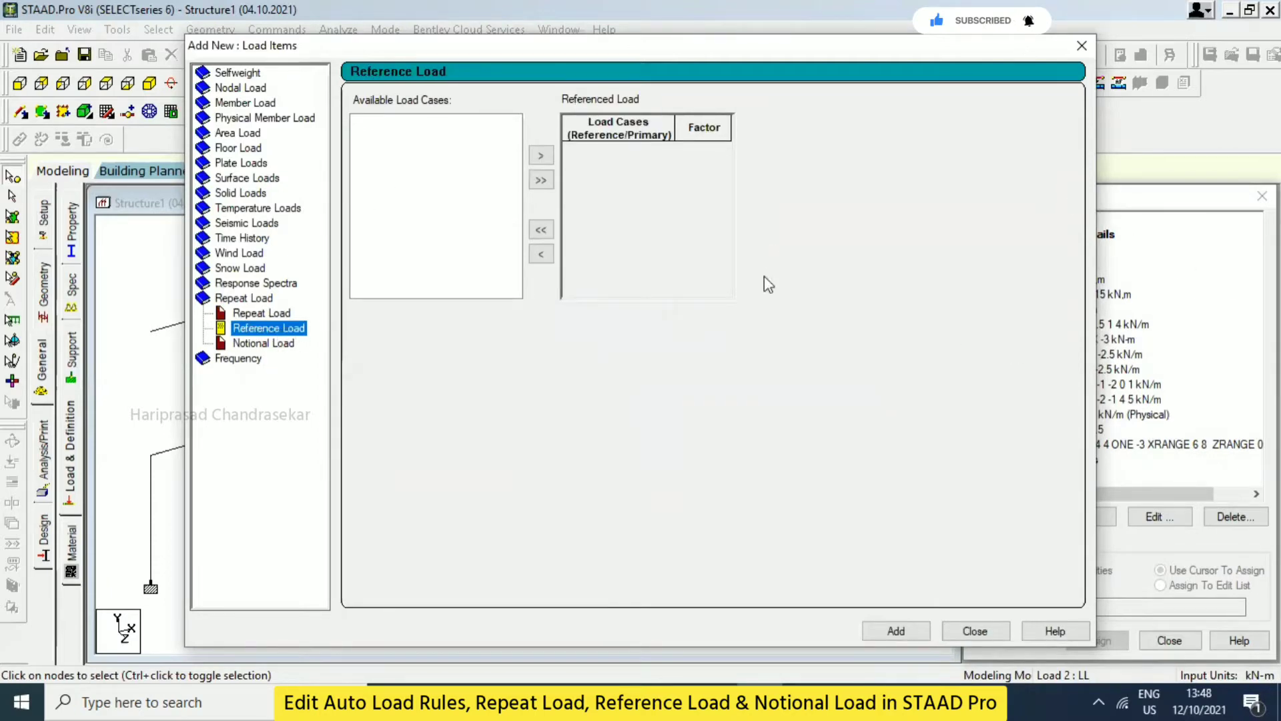
{"action": "left_click", "coordinate": [280, 344]}
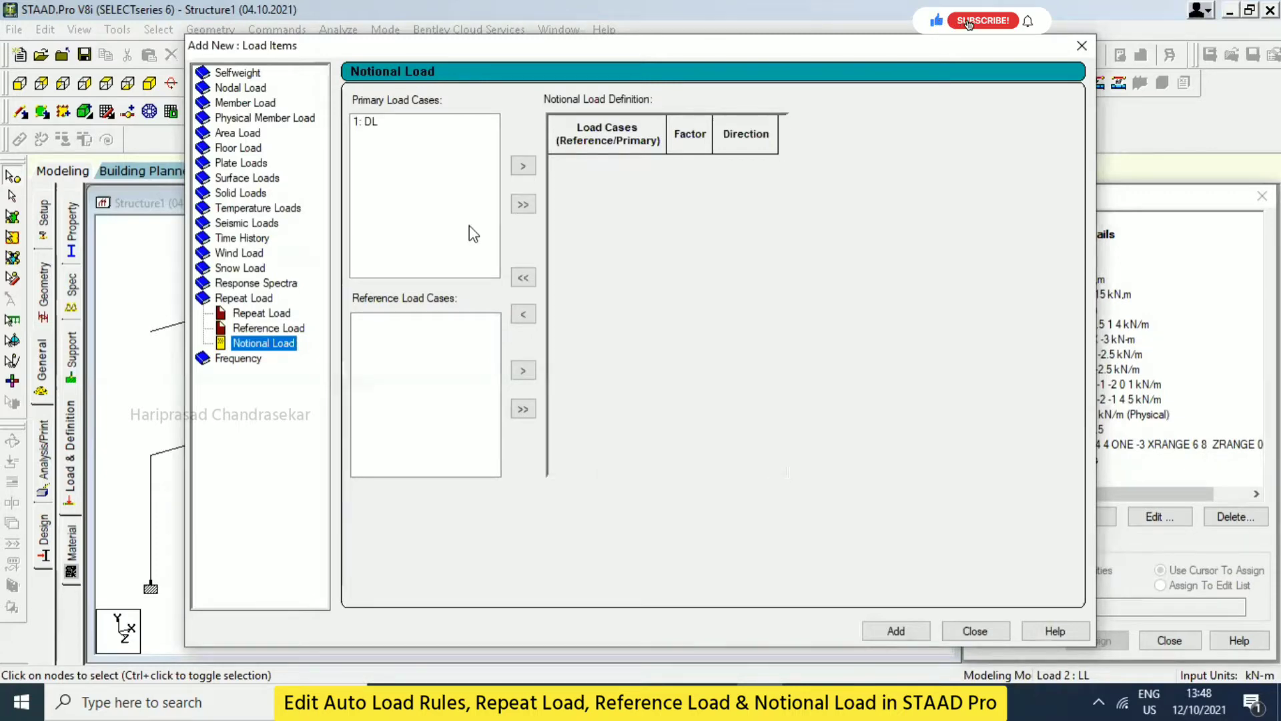
{"action": "left_click", "coordinate": [264, 315]}
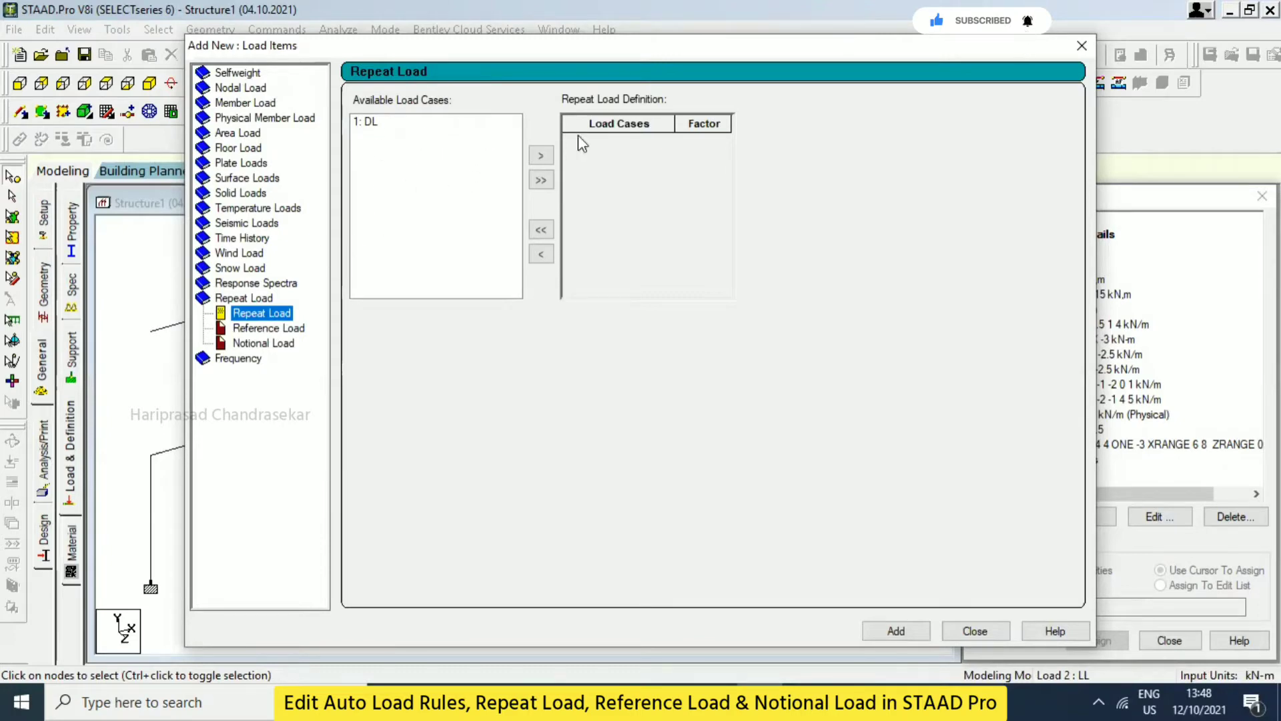
{"action": "left_click", "coordinate": [1081, 45]}
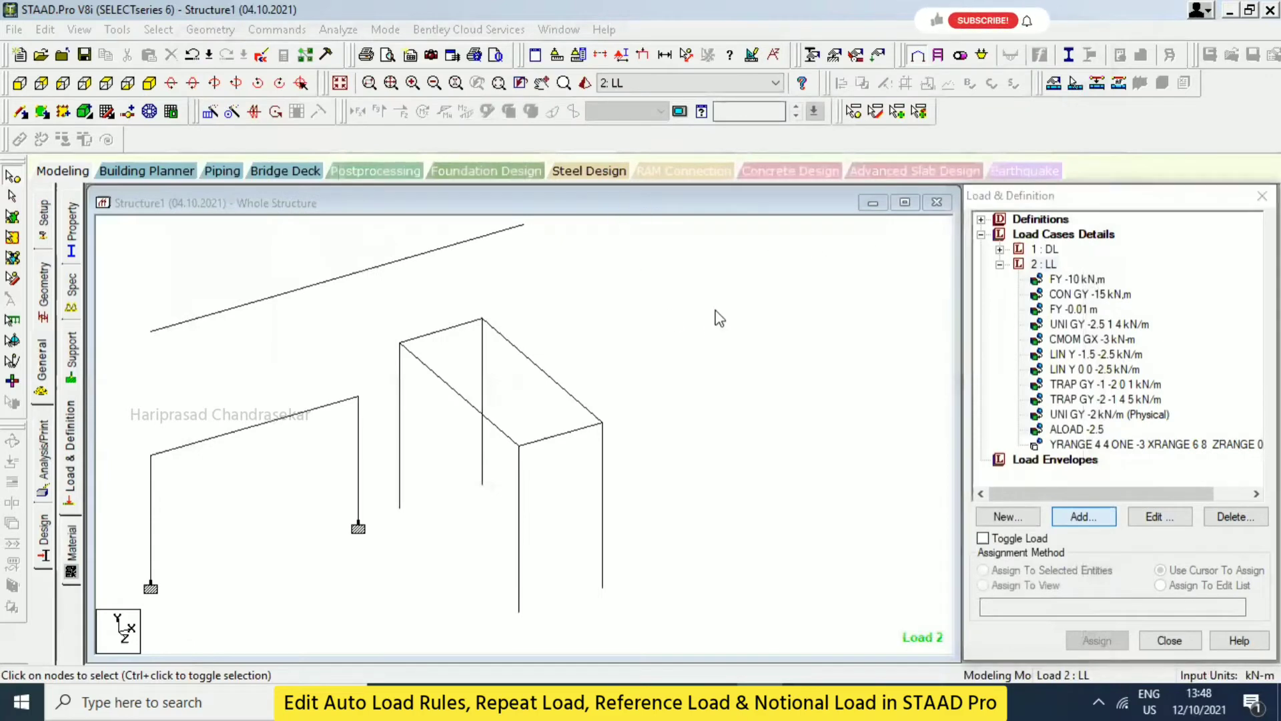
- Accept the automatic save of the model file and leave the load items dialog without adding a load
{"action": "key", "text": "Return"}
{"action": "key", "text": "Escape"}
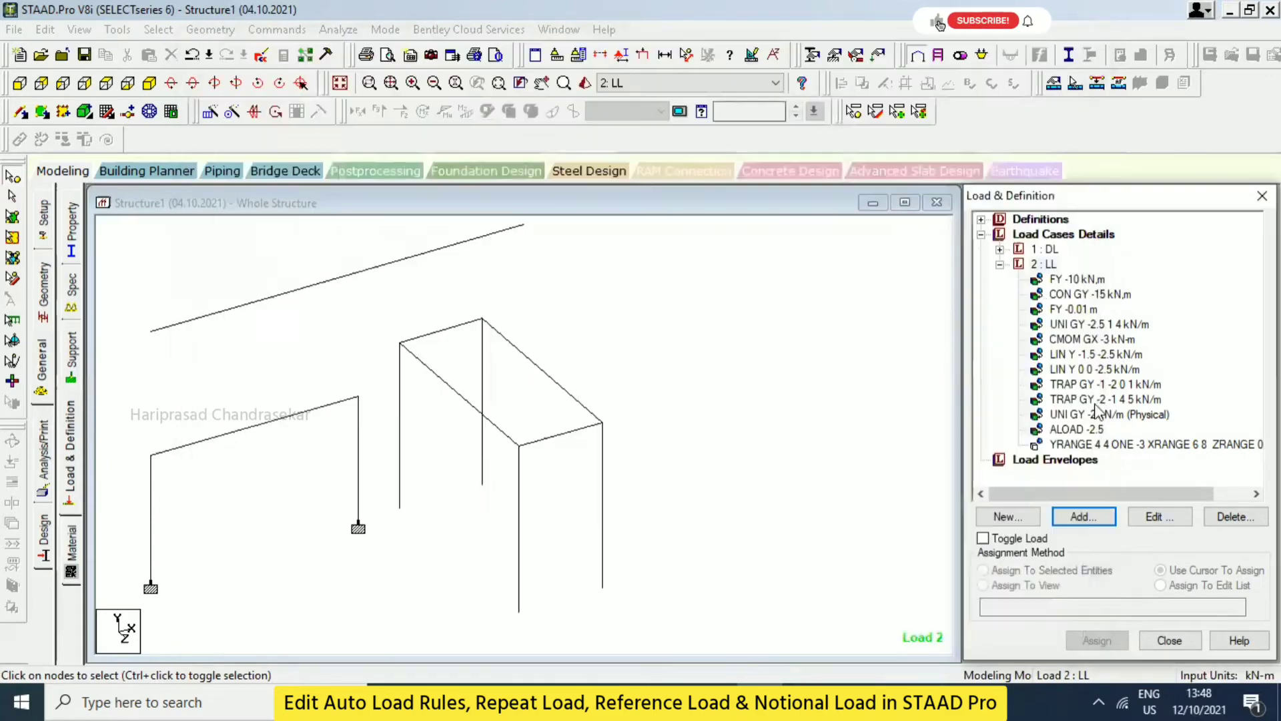
{"action": "left_click", "coordinate": [1091, 513]}
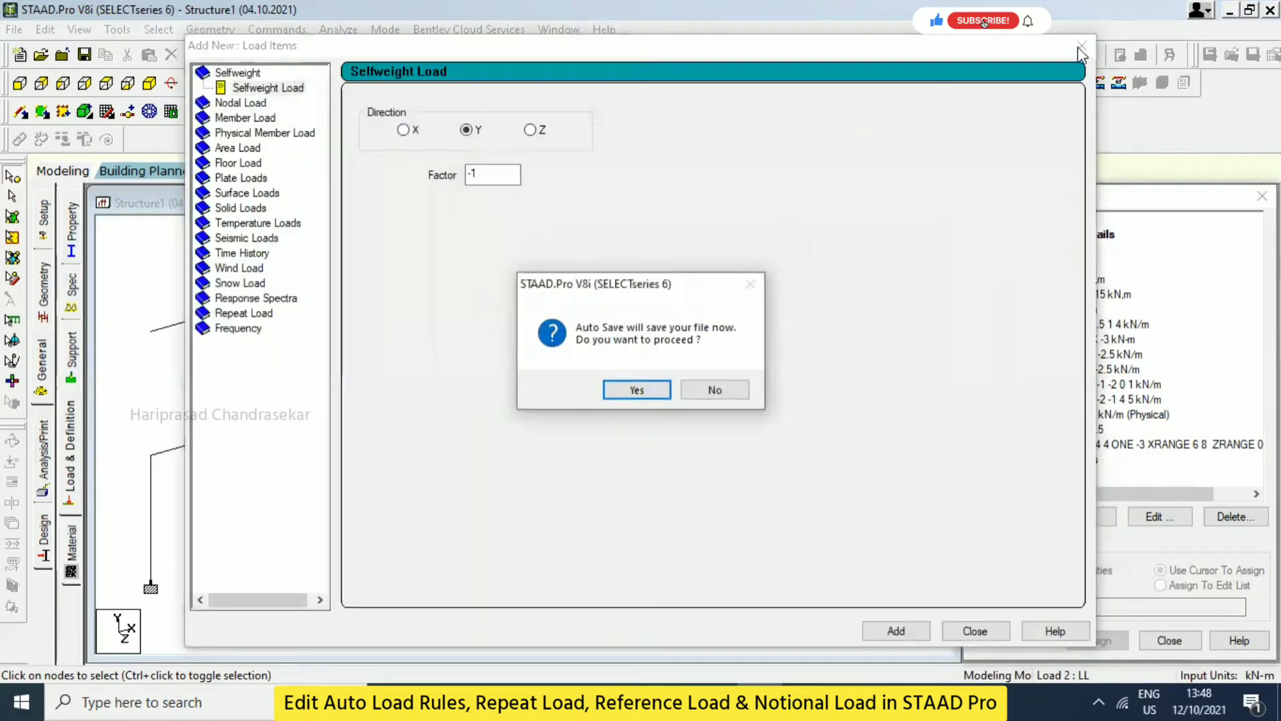
{"action": "left_click", "coordinate": [661, 392]}
{"action": "key", "text": "Return"}
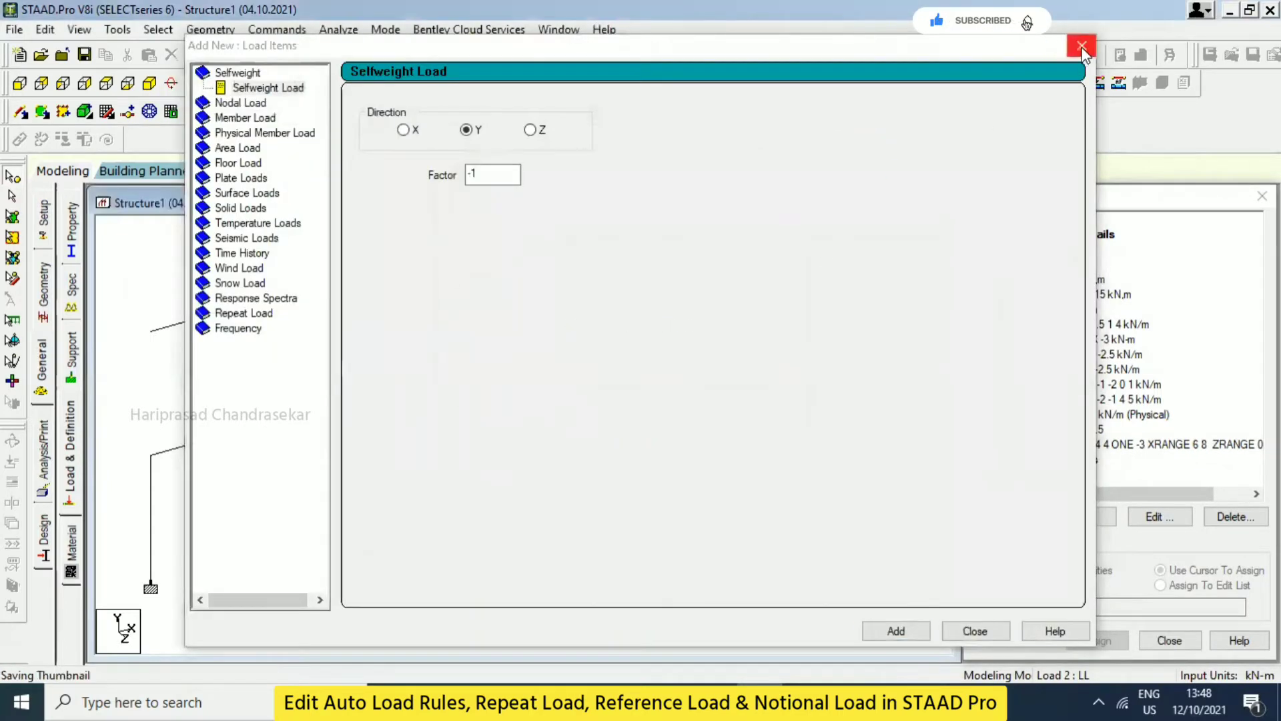
{"action": "left_click", "coordinate": [1082, 45]}
- Add primary load case 3 titled DL with loading type None to the load cases
{"action": "left_click", "coordinate": [1056, 235]}
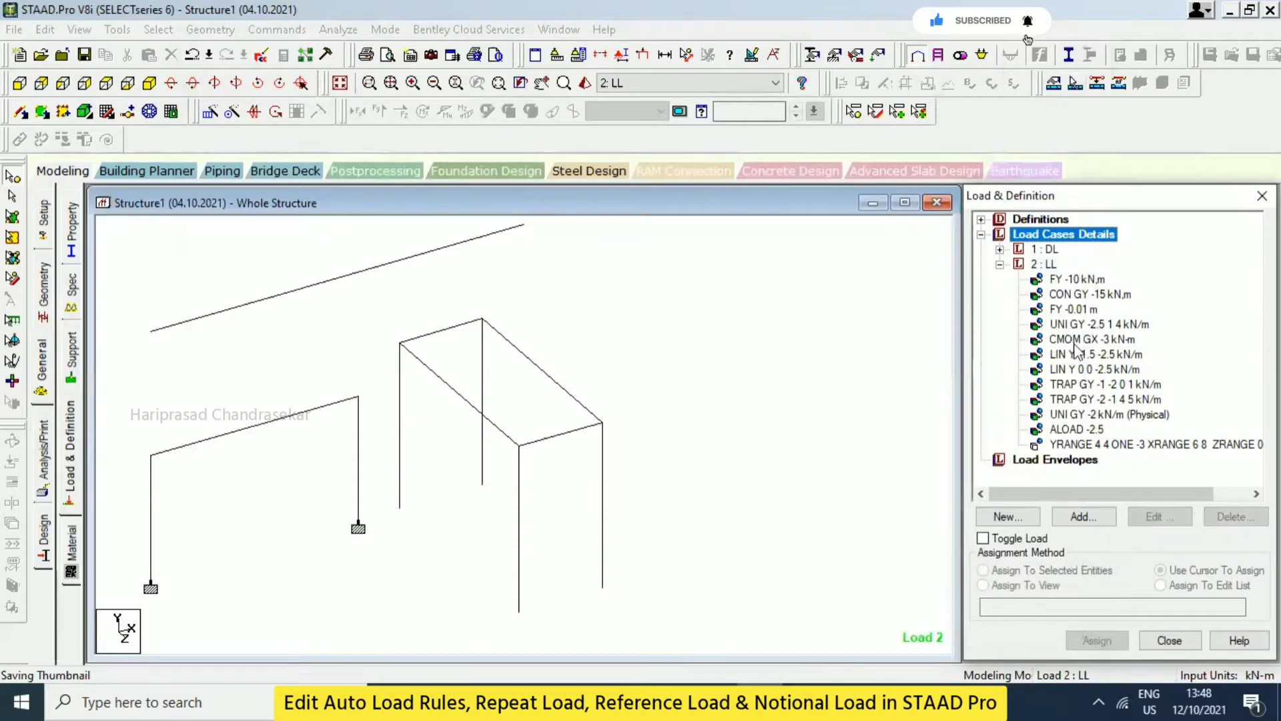
{"action": "left_click", "coordinate": [1083, 517]}
{"action": "left_click", "coordinate": [749, 241]}
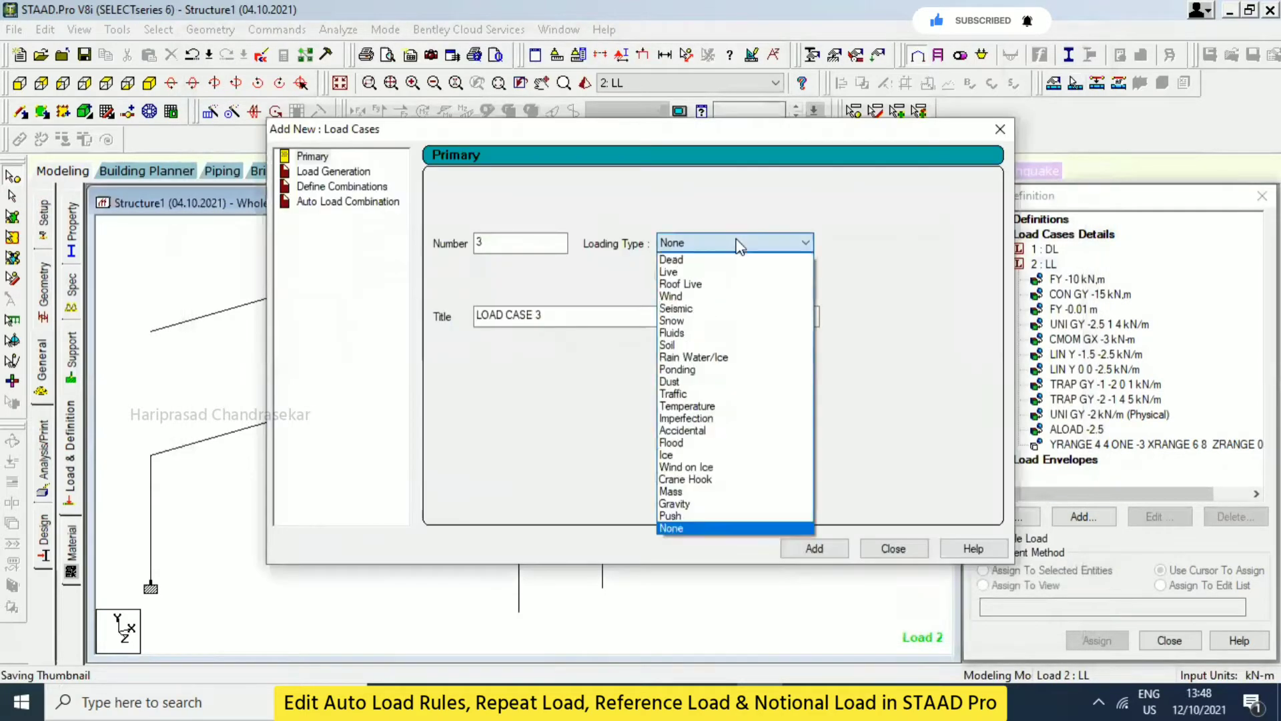
{"action": "left_click", "coordinate": [689, 530]}
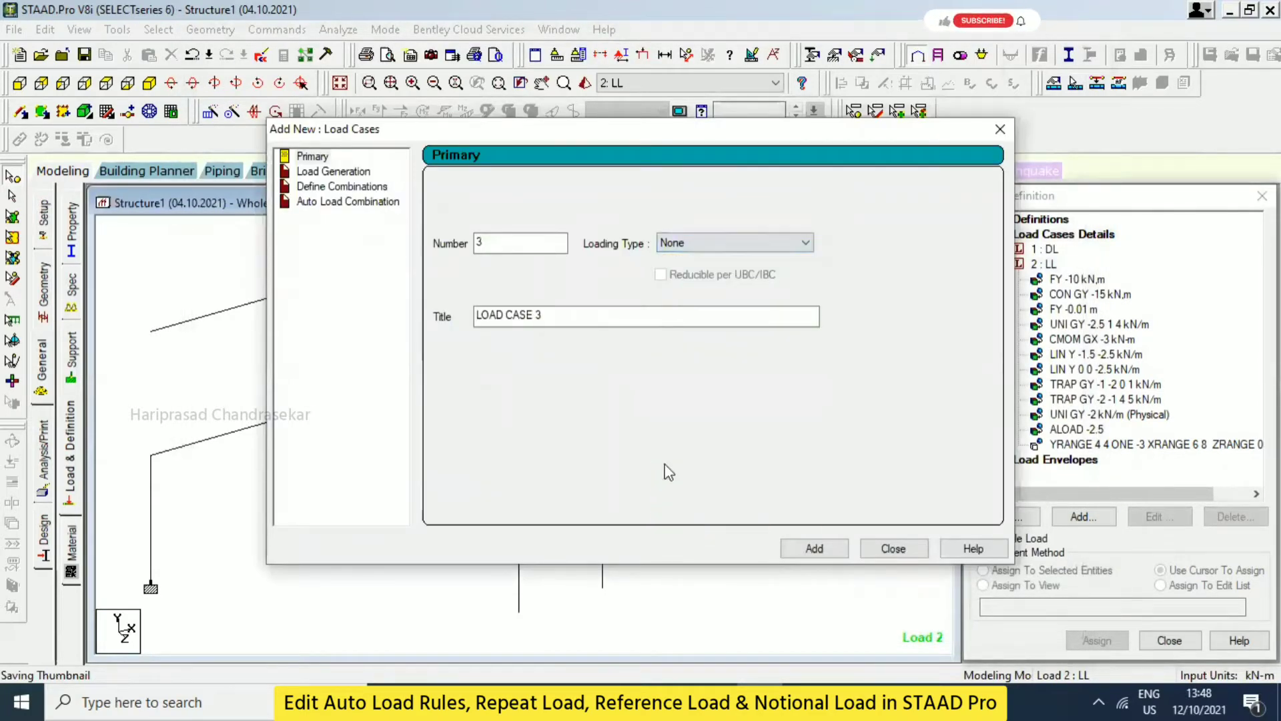
{"action": "left_click_drag", "start_coordinate": [560, 317], "coordinate": [413, 316]}
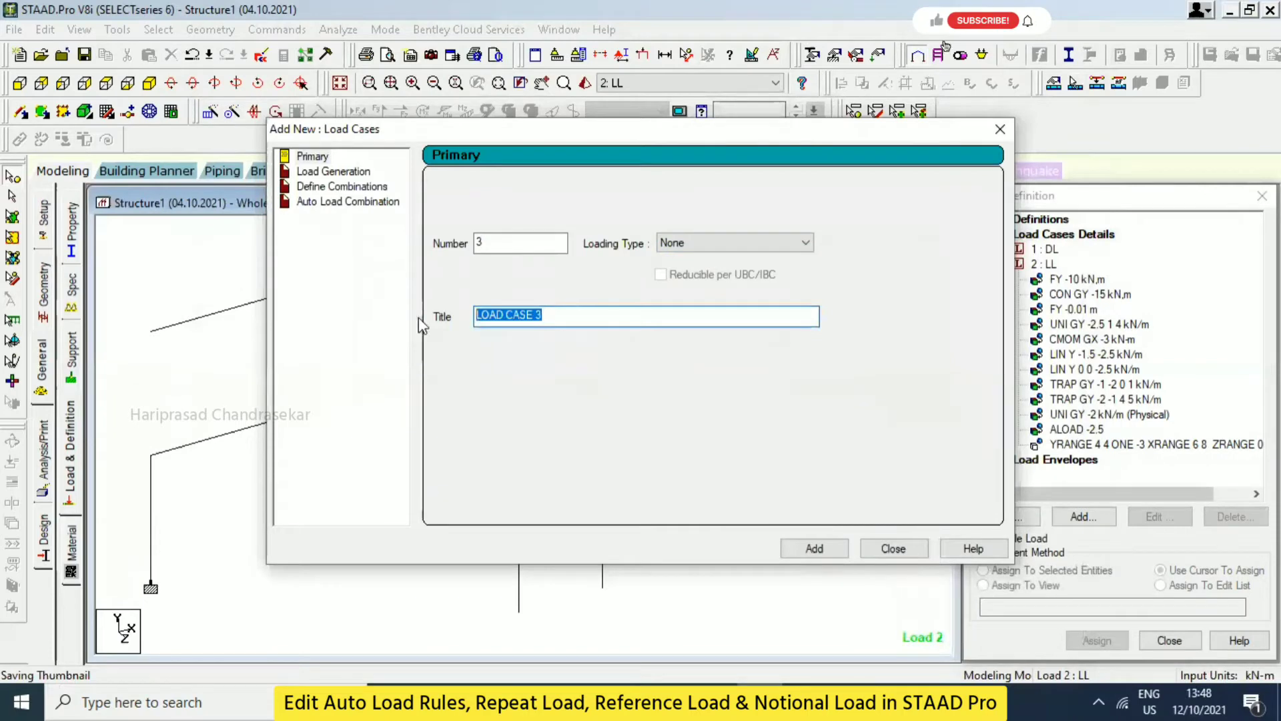
{"action": "type", "text": "D"}
{"action": "key", "text": "Return"}
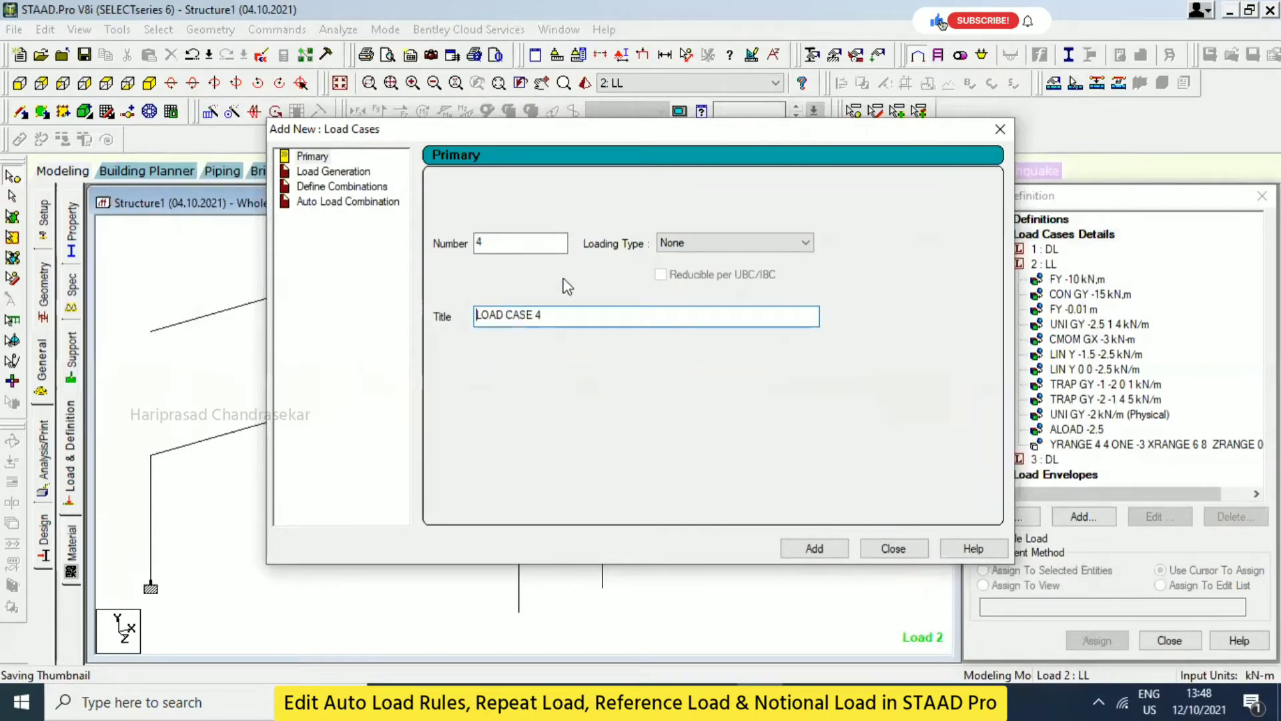
- Add primary load case 4 titled LL with loading type None and finish creating load cases
{"action": "left_click", "coordinate": [667, 245]}
{"action": "left_click", "coordinate": [603, 311]}
{"action": "left_click_drag", "start_coordinate": [602, 315], "coordinate": [357, 324]}
{"action": "type", "text": "LL"}
{"action": "key", "text": "Return"}
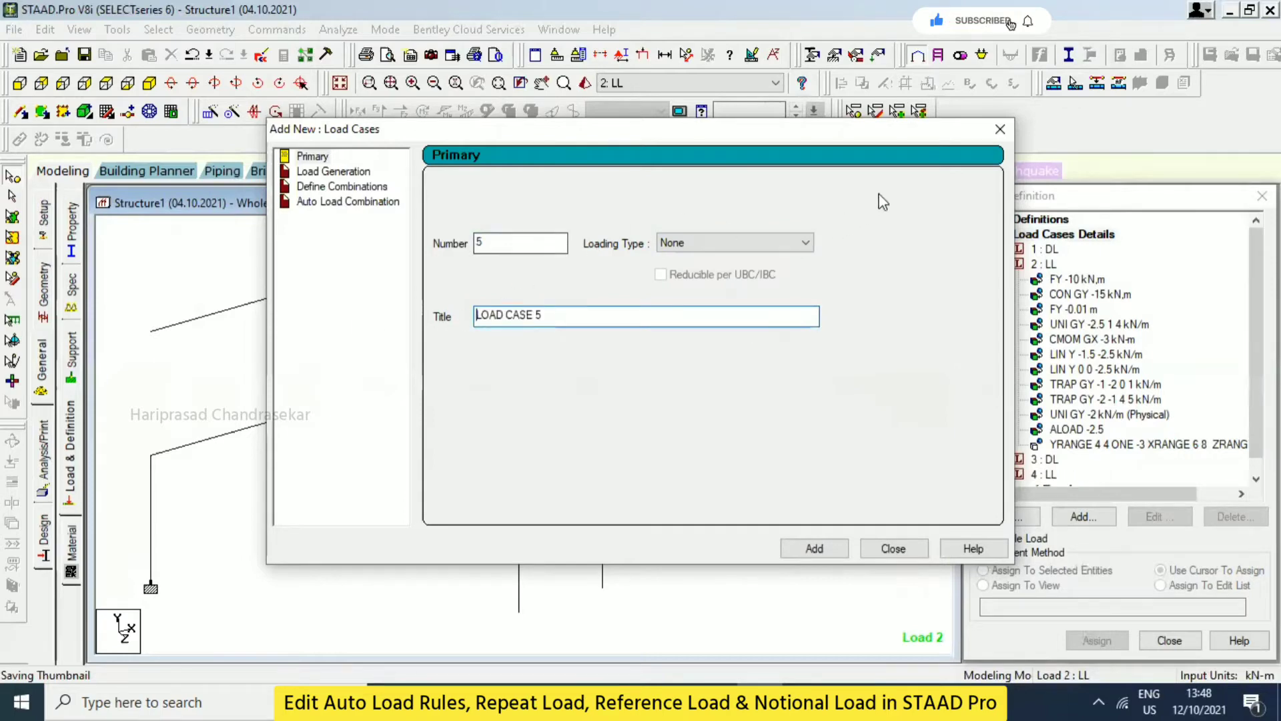
{"action": "left_click", "coordinate": [1000, 129]}
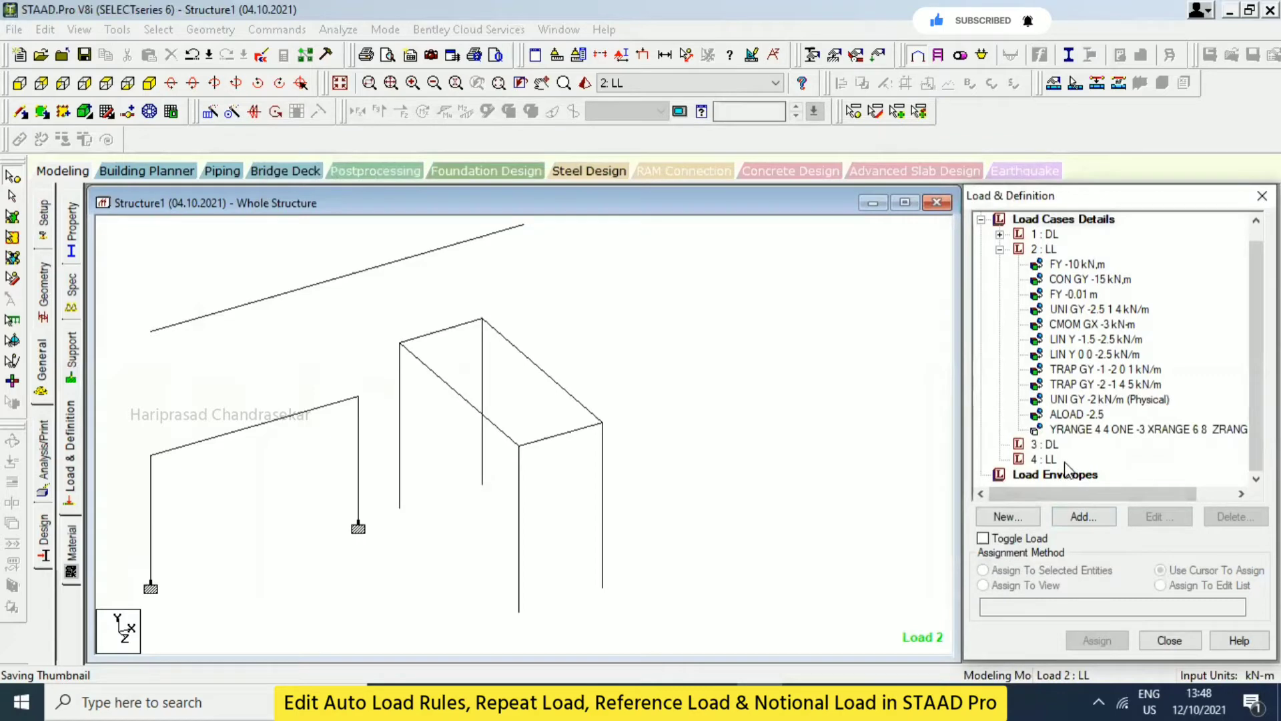
- Add a Y-direction selfweight load with factor -1 to load case 3 DL and assign it to the whole view
{"action": "left_click", "coordinate": [1051, 444]}
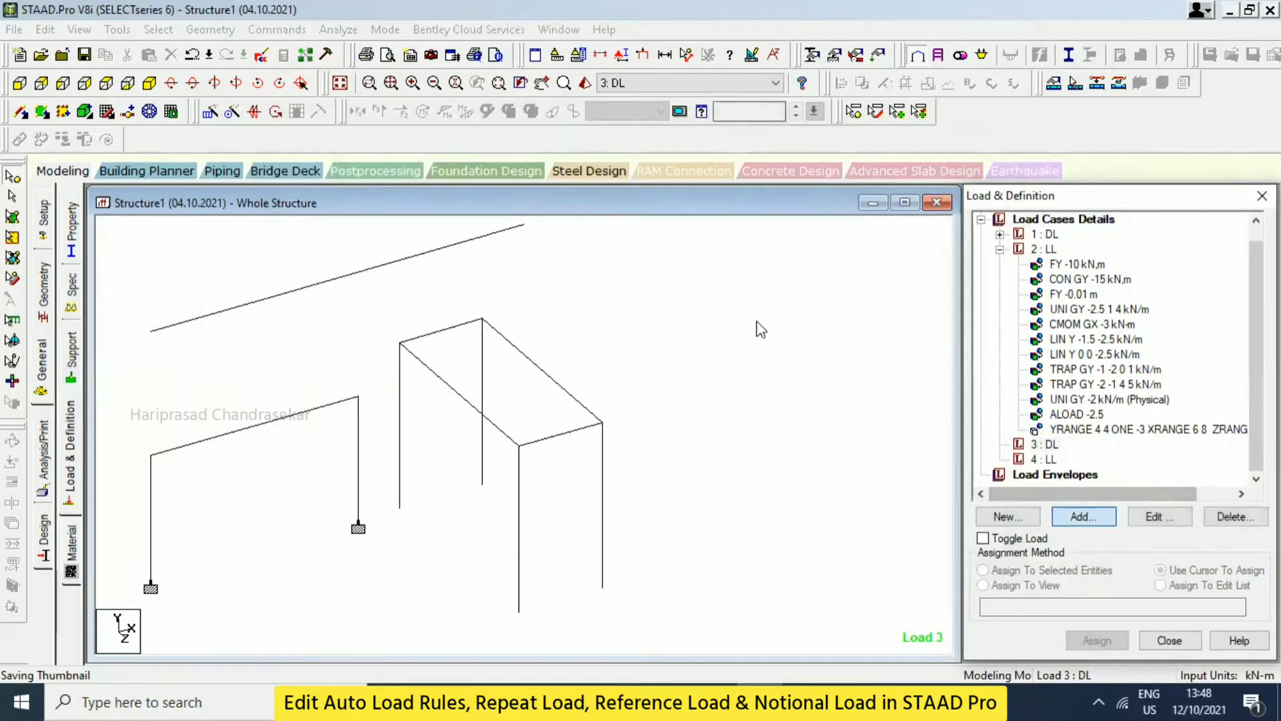
{"action": "key", "text": "Return"}
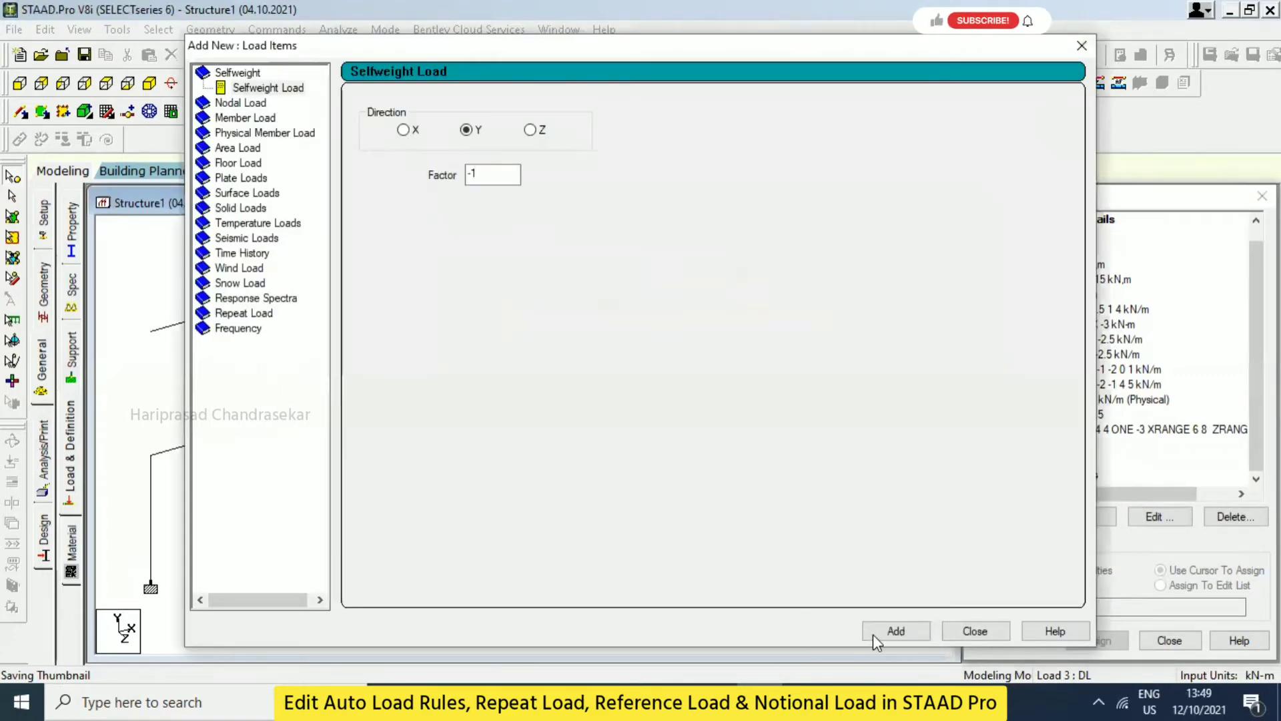
{"action": "left_click", "coordinate": [952, 632]}
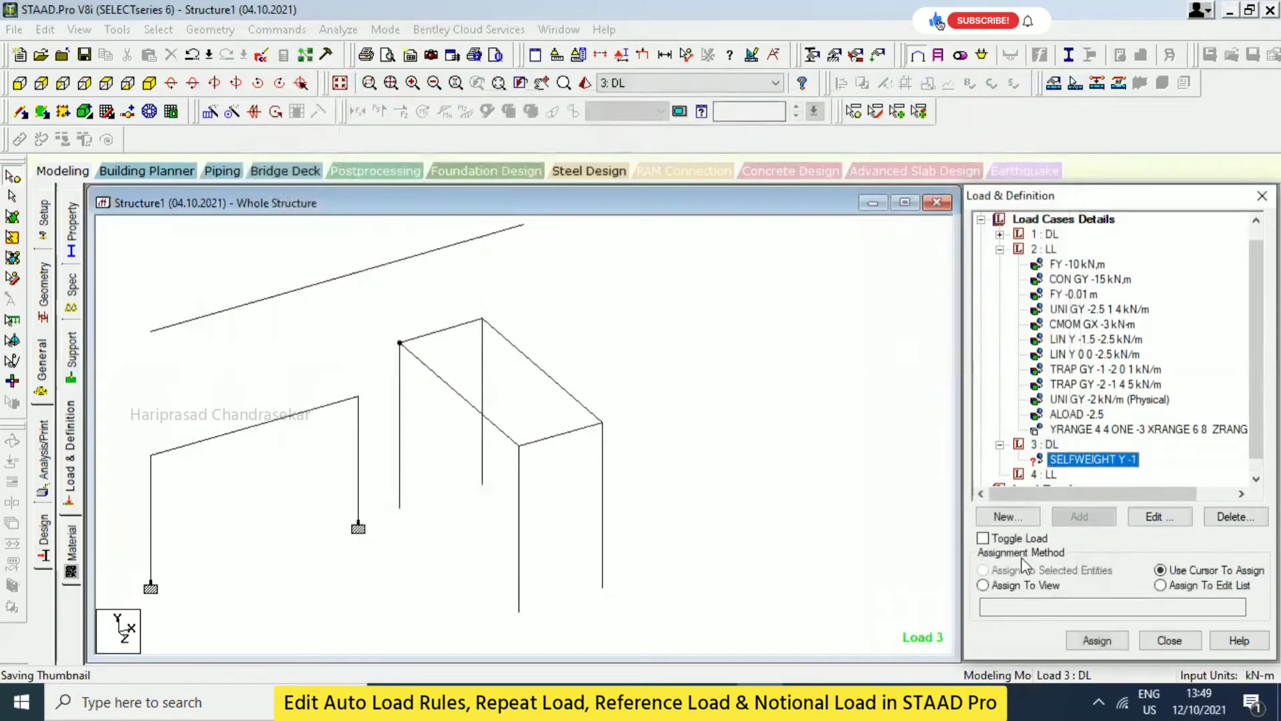
{"action": "left_click", "coordinate": [1044, 585]}
{"action": "left_click", "coordinate": [1097, 640]}
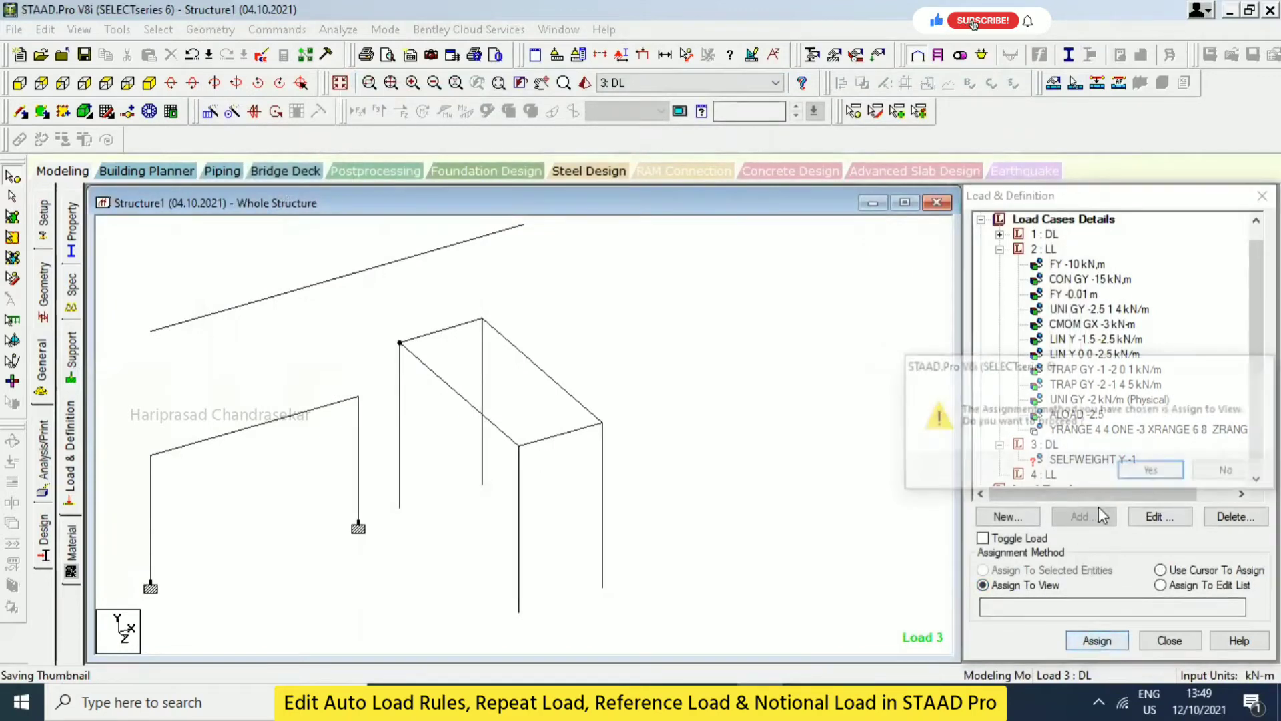
{"action": "left_click", "coordinate": [1127, 472]}
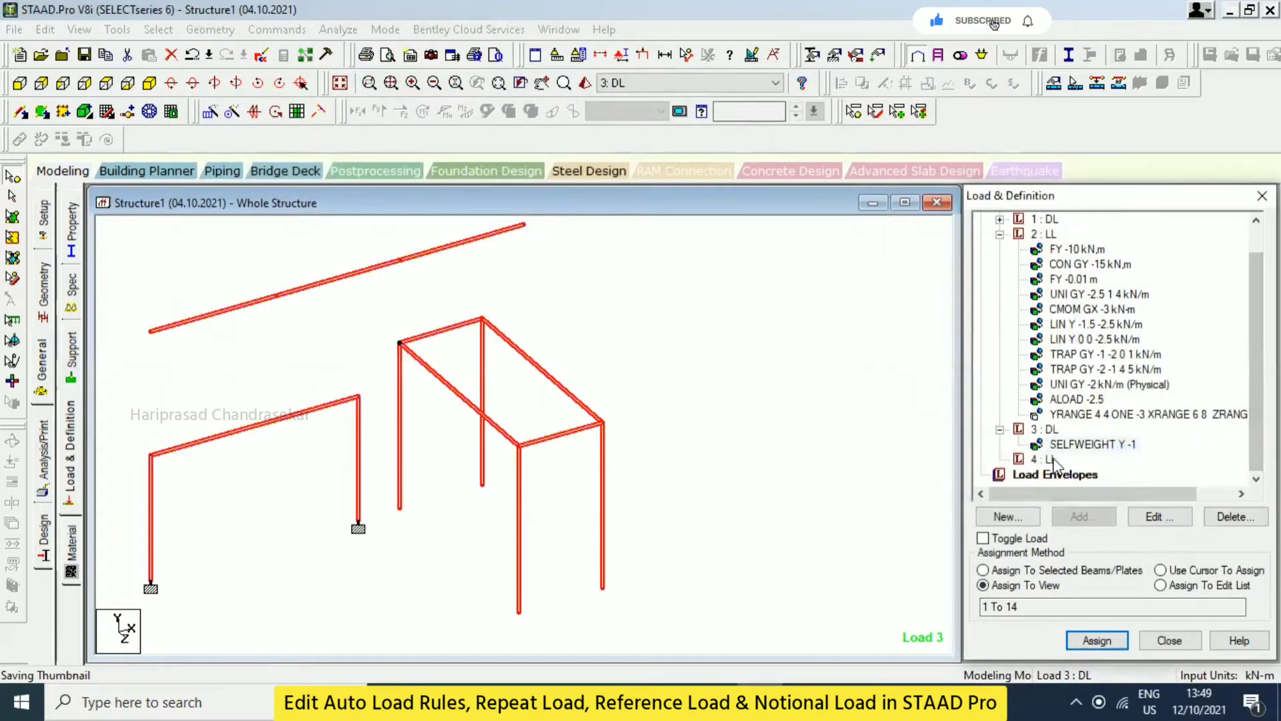
- Add a uniform member force of -3 kN/m in the GY direction to load case 4 LL
{"action": "left_click", "coordinate": [1049, 459]}
{"action": "left_click", "coordinate": [1095, 517]}
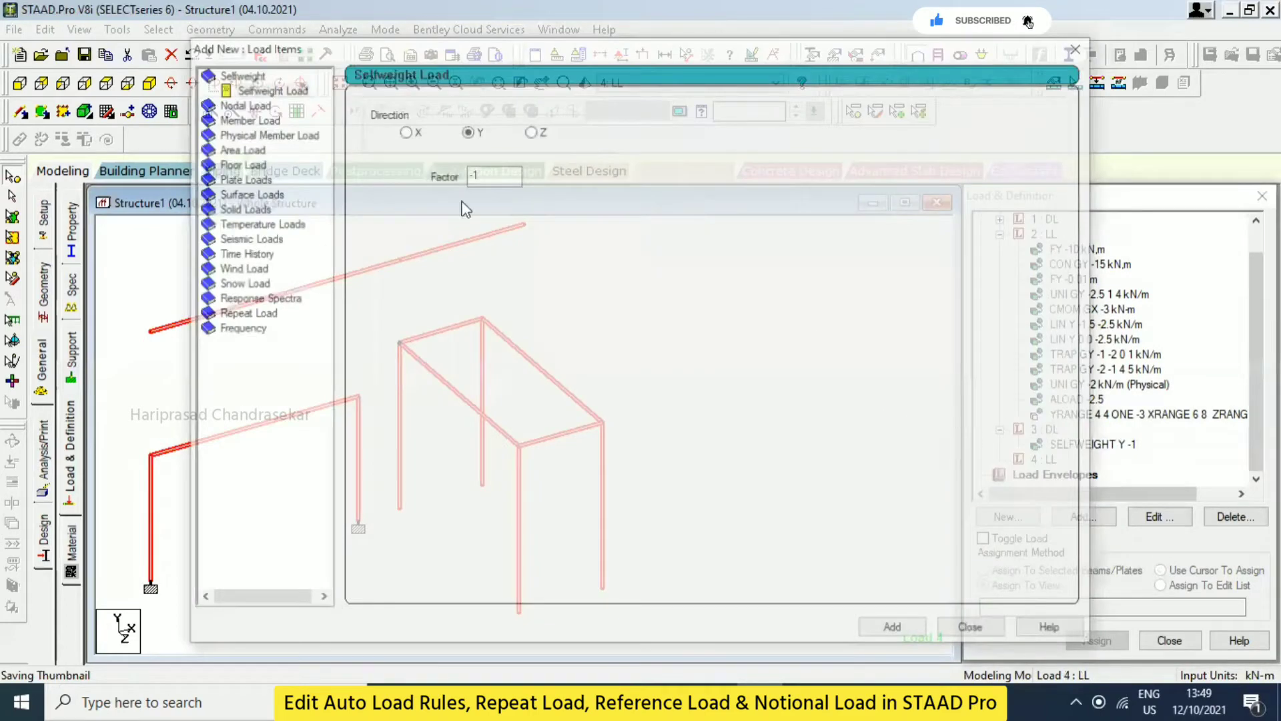
{"action": "left_click", "coordinate": [257, 104]}
{"action": "left_click", "coordinate": [258, 117]}
{"action": "left_click", "coordinate": [248, 132]}
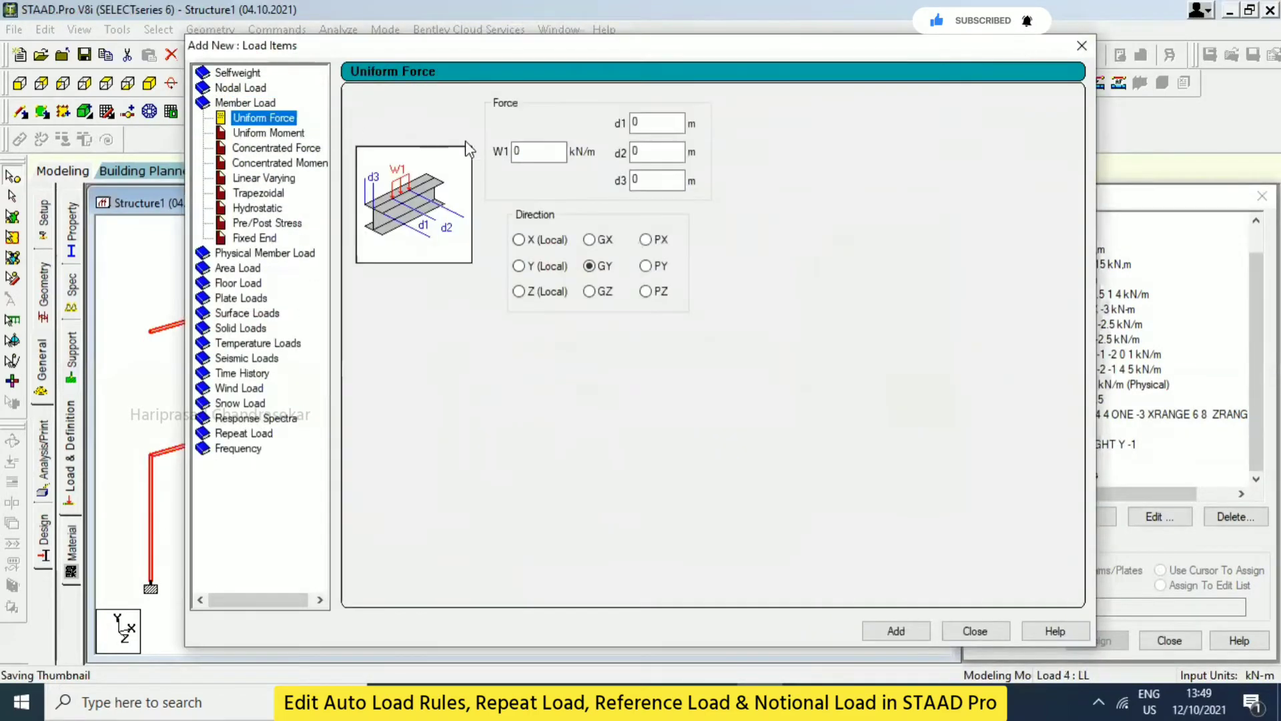
{"action": "key", "text": "Tab"}
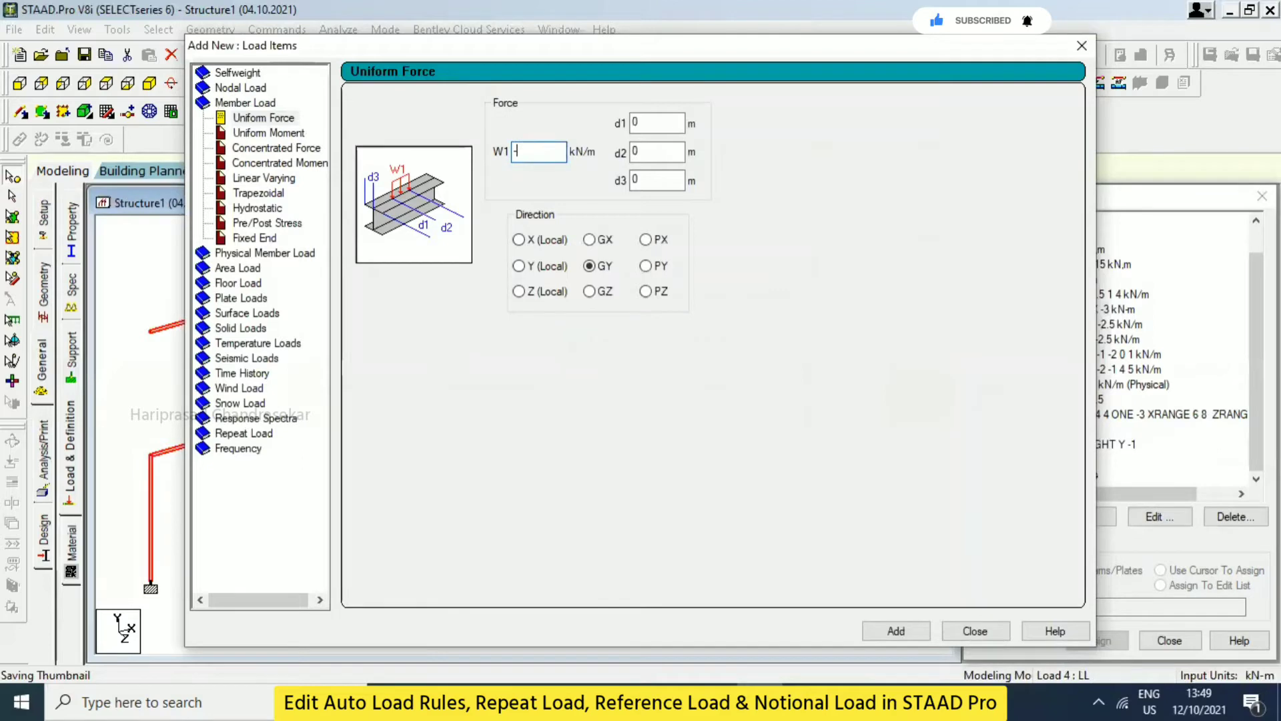
{"action": "left_click", "coordinate": [896, 631]}
{"action": "left_click", "coordinate": [975, 631]}
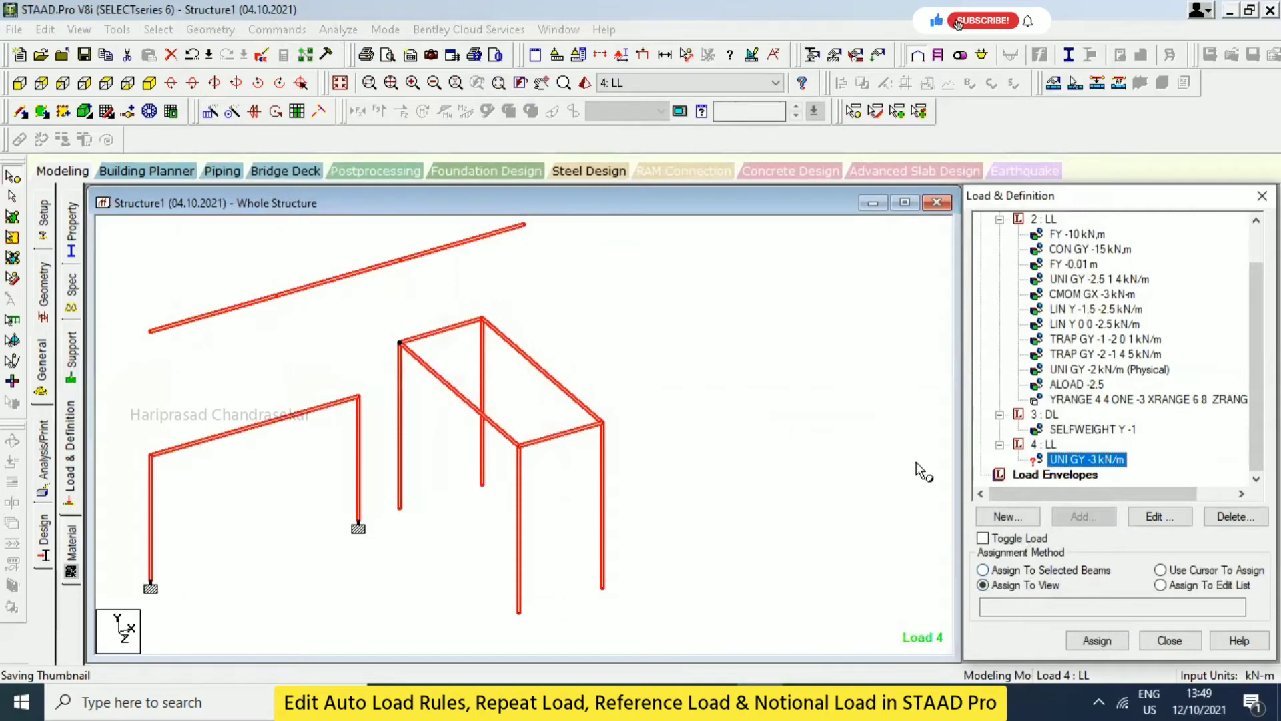
- Assign the UNI GY -3 kN/m load of case 4 to all horizontal beams, selecting beams by the axes they run parallel to
{"action": "left_click", "coordinate": [716, 409]}
{"action": "left_click", "coordinate": [1058, 461]}
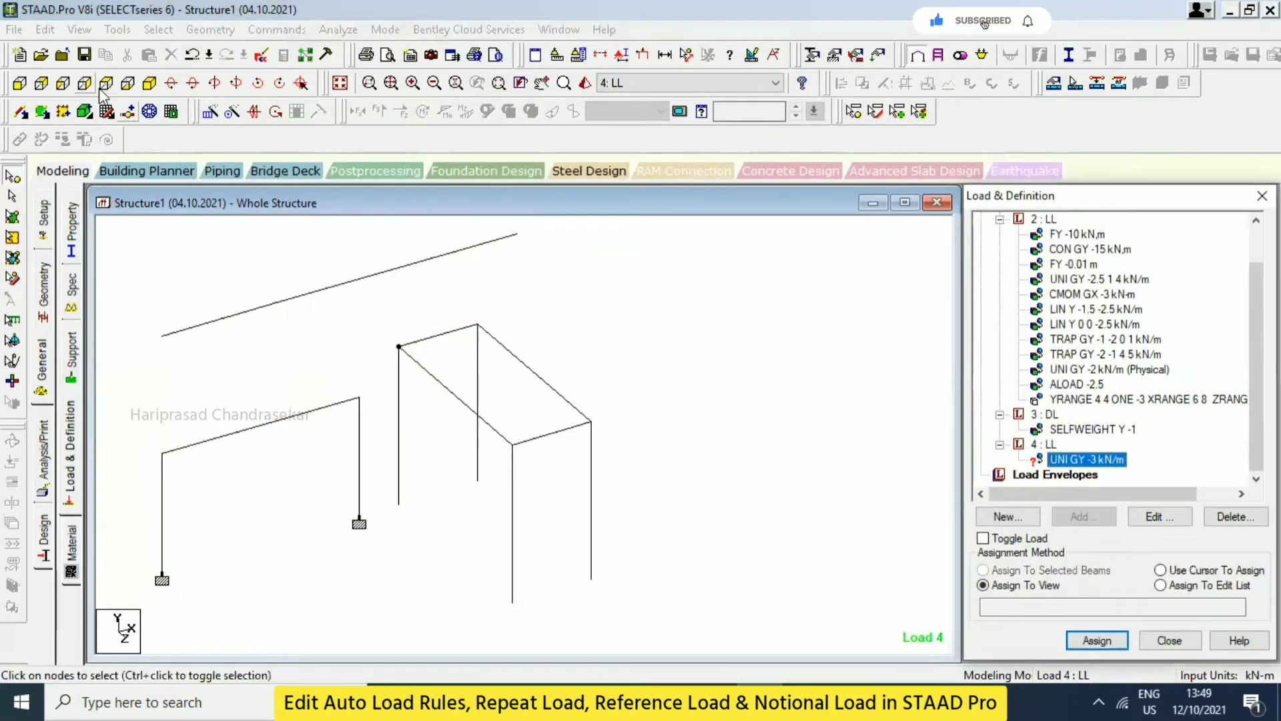
{"action": "left_click", "coordinate": [158, 30]}
{"action": "mouse_move", "coordinate": [304, 366]}
{"action": "left_click", "coordinate": [389, 367]}
{"action": "left_click", "coordinate": [158, 29]}
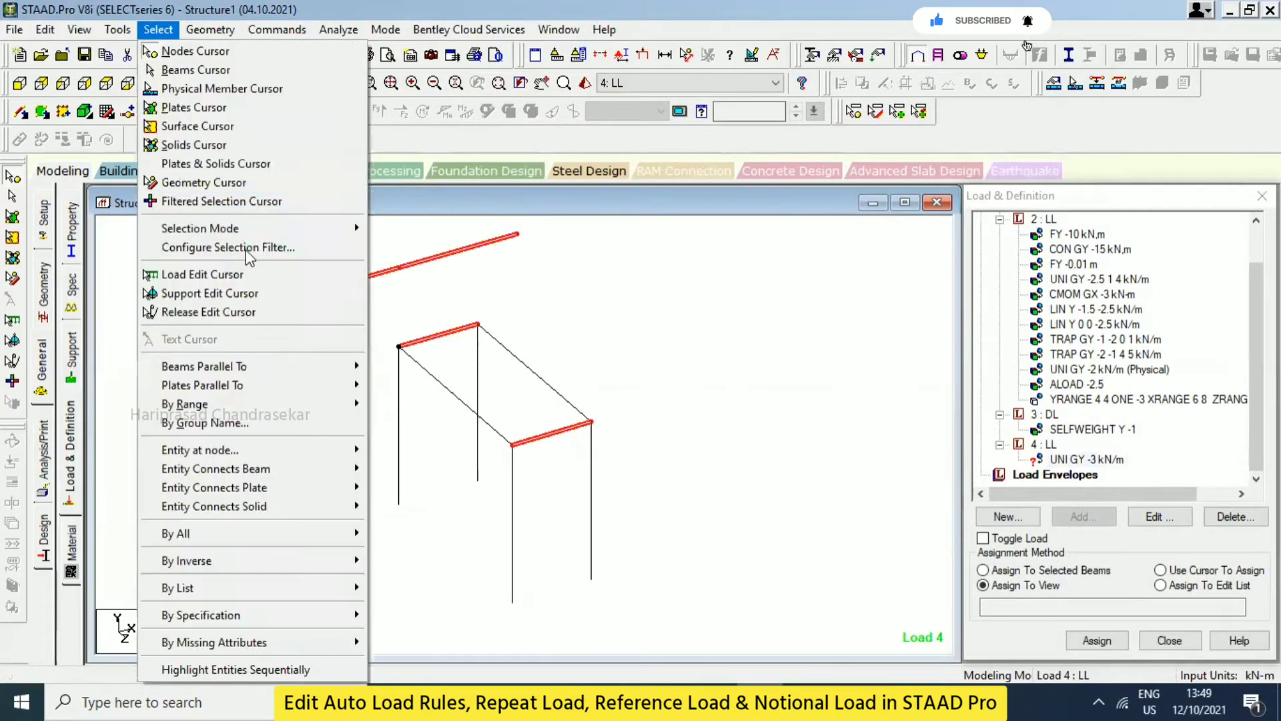
{"action": "left_click", "coordinate": [382, 403]}
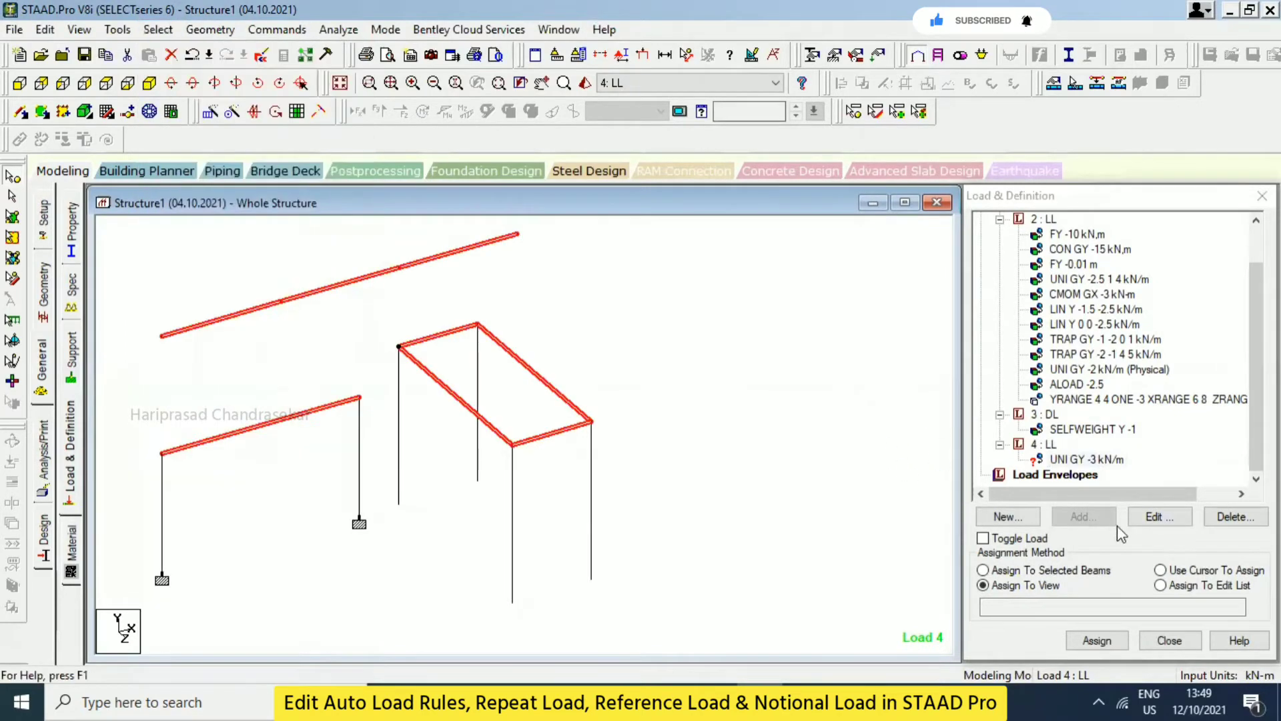
{"action": "left_click", "coordinate": [1071, 571]}
{"action": "left_click", "coordinate": [1097, 639]}
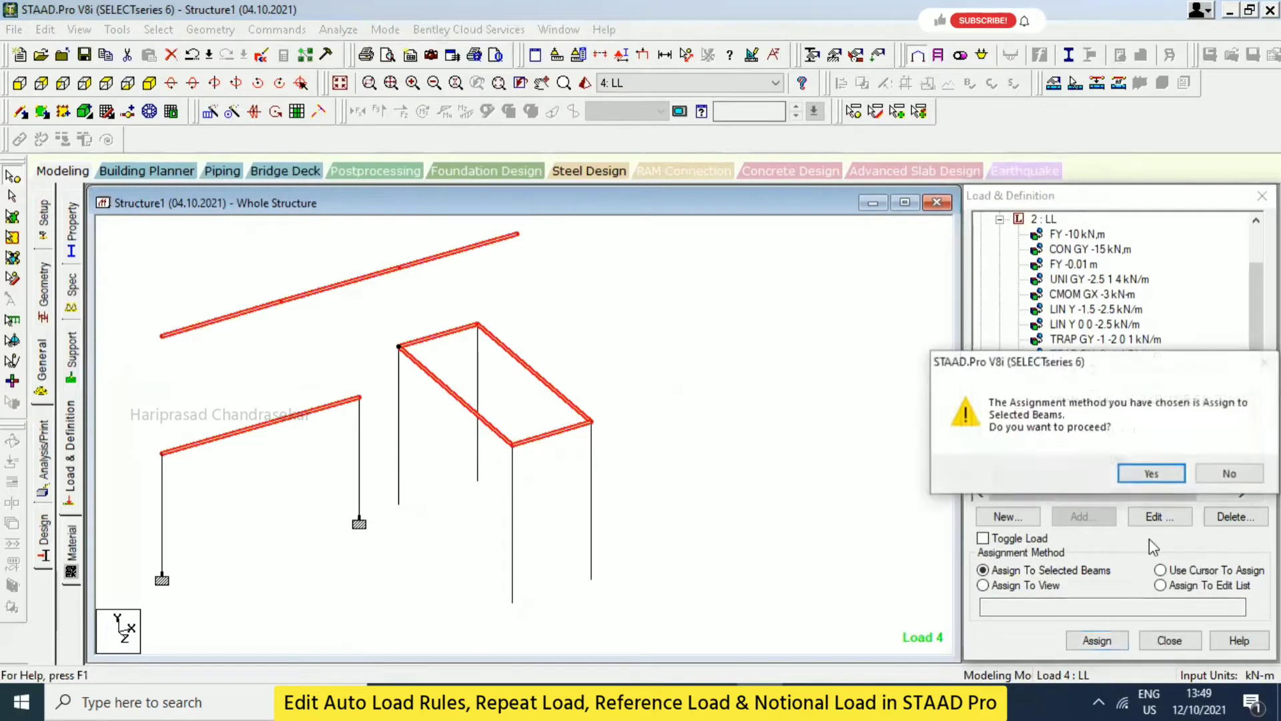
{"action": "left_click", "coordinate": [1151, 473]}
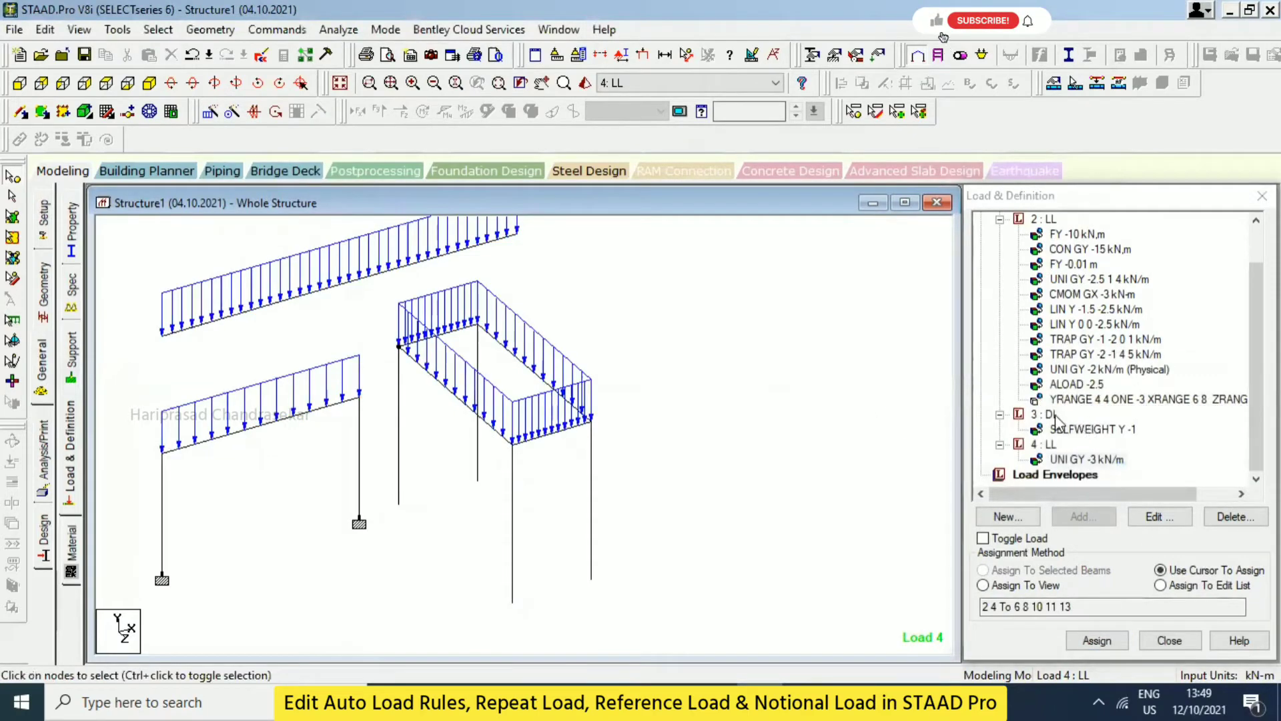
- Check on the structure which members carry the selfweight of case 3 and the uniform load of case 4
{"action": "left_click", "coordinate": [1050, 415]}
{"action": "left_click", "coordinate": [1061, 459]}
{"action": "left_click", "coordinate": [1081, 429]}
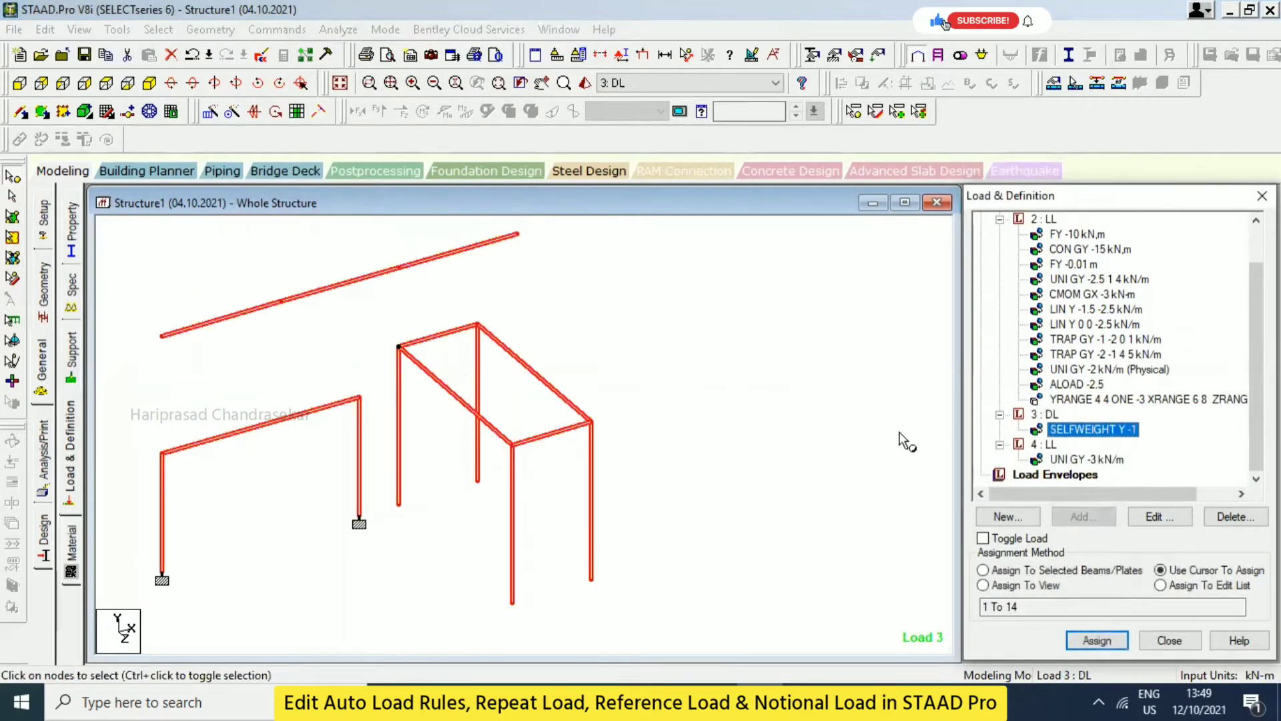
{"action": "left_click", "coordinate": [903, 438]}
- Examine which load cases can be repeated in load case 2 LL and leave the load items dialog without adding anything
{"action": "scroll", "coordinate": [1095, 300], "scroll_direction": "up", "scroll_amount": 1}
{"action": "left_click", "coordinate": [1045, 249]}
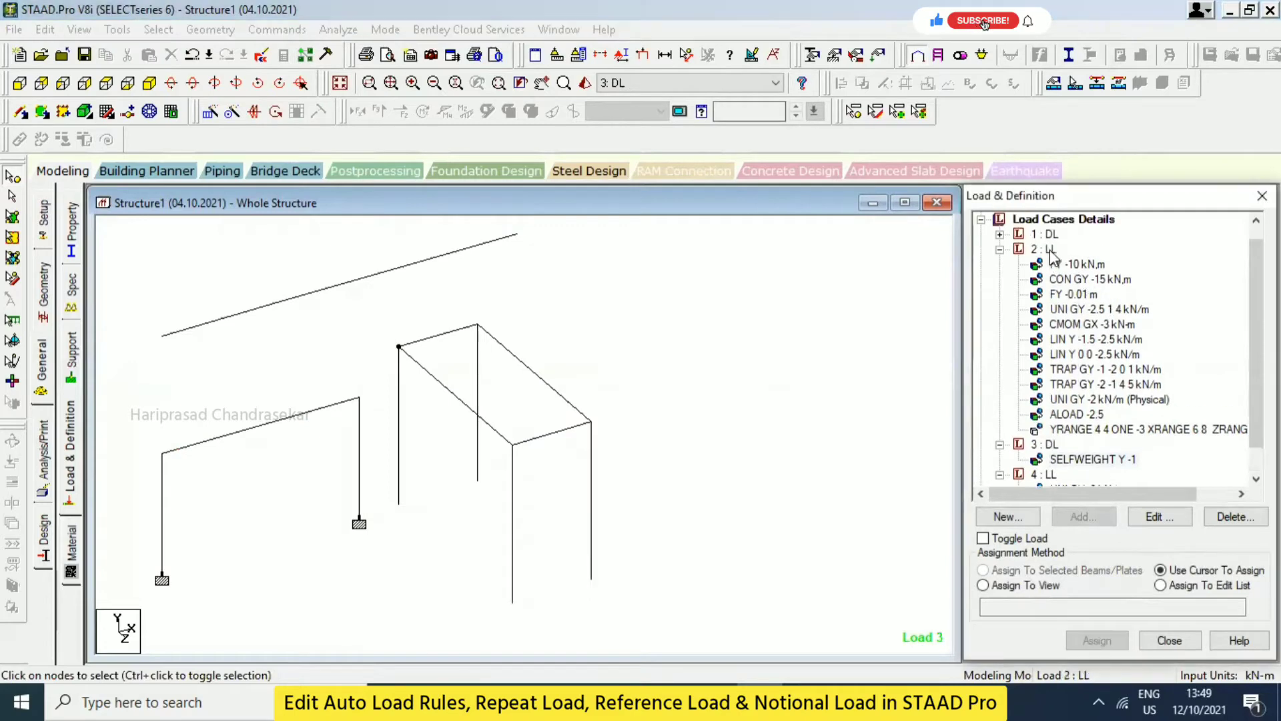
{"action": "left_click", "coordinate": [1083, 518]}
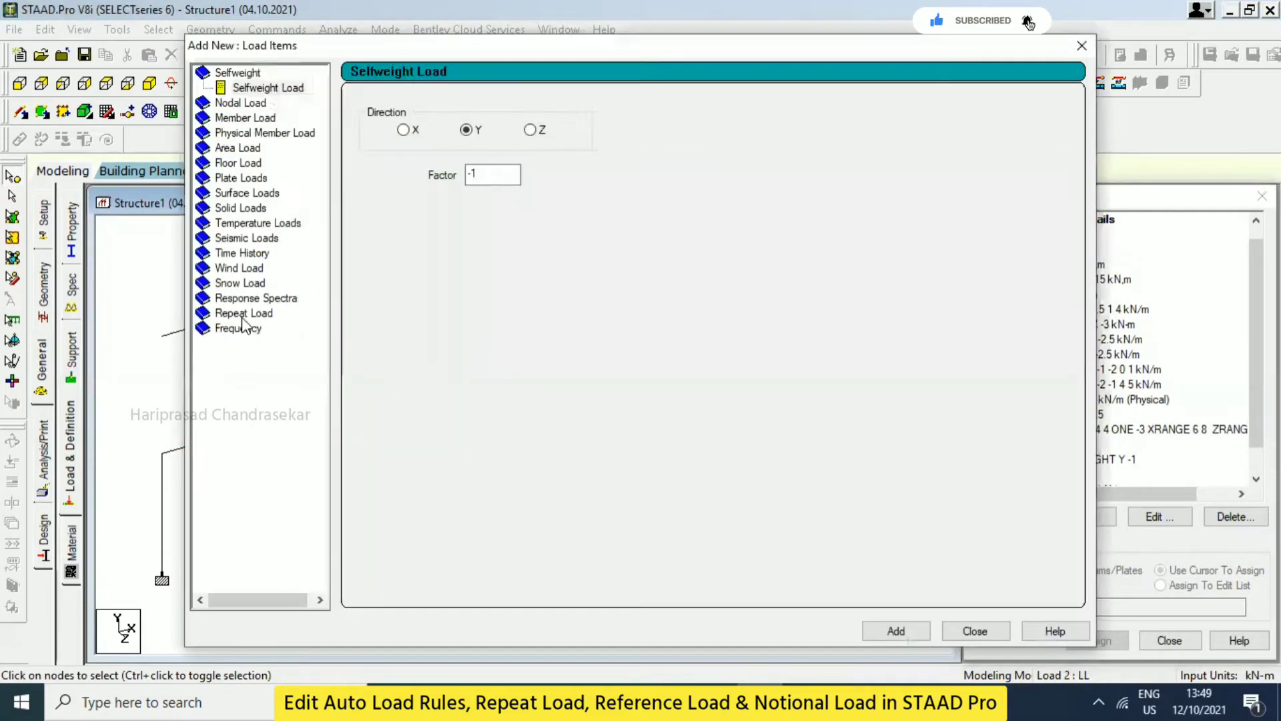
{"action": "left_click", "coordinate": [251, 318]}
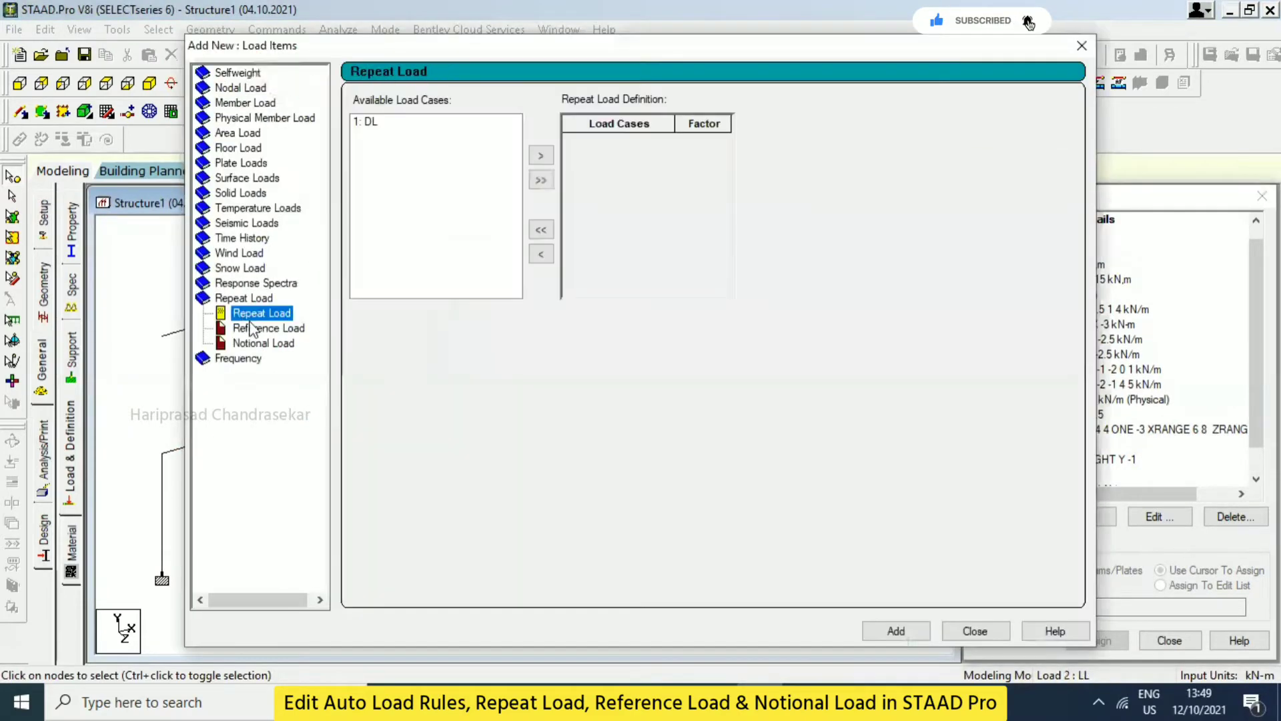
{"action": "left_click", "coordinate": [371, 125]}
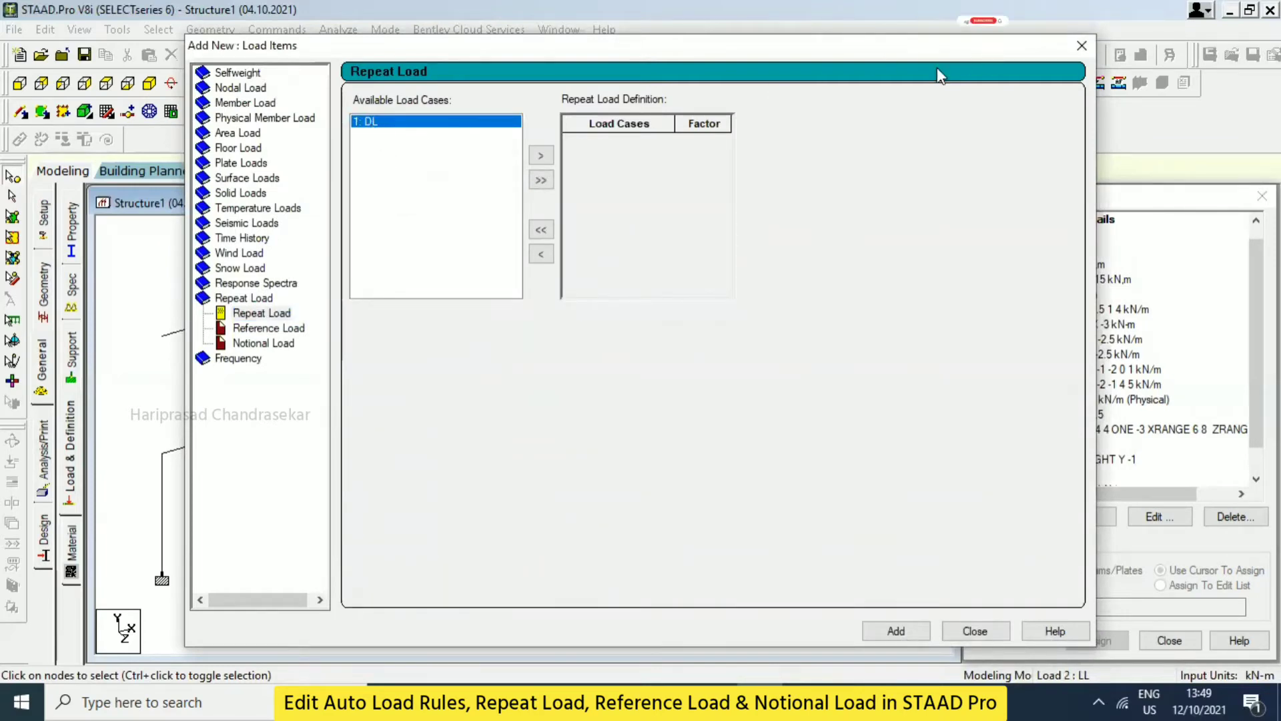
{"action": "left_click", "coordinate": [1081, 45]}
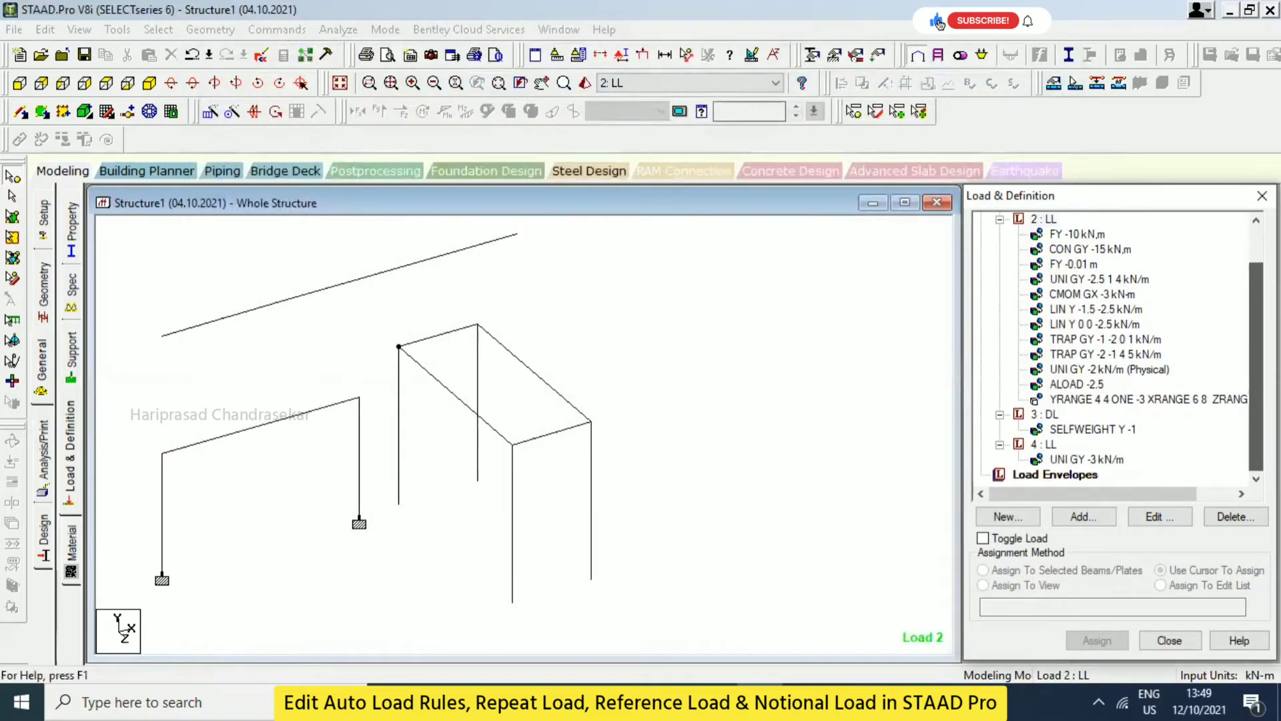
- Start a Repeat Load for load case 4 LL and include load cases 1 DL and 2 LL in its definition
{"action": "left_click", "coordinate": [1058, 459]}
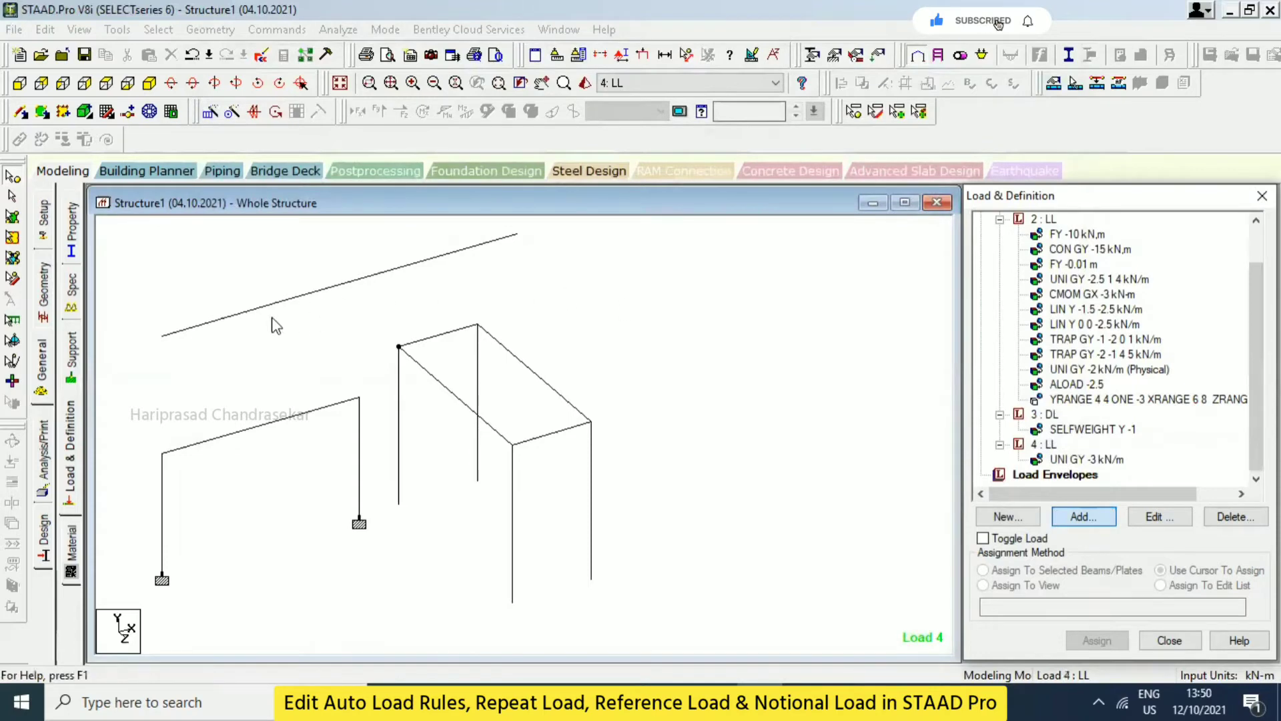
{"action": "key", "text": "Return"}
{"action": "left_click", "coordinate": [242, 314]}
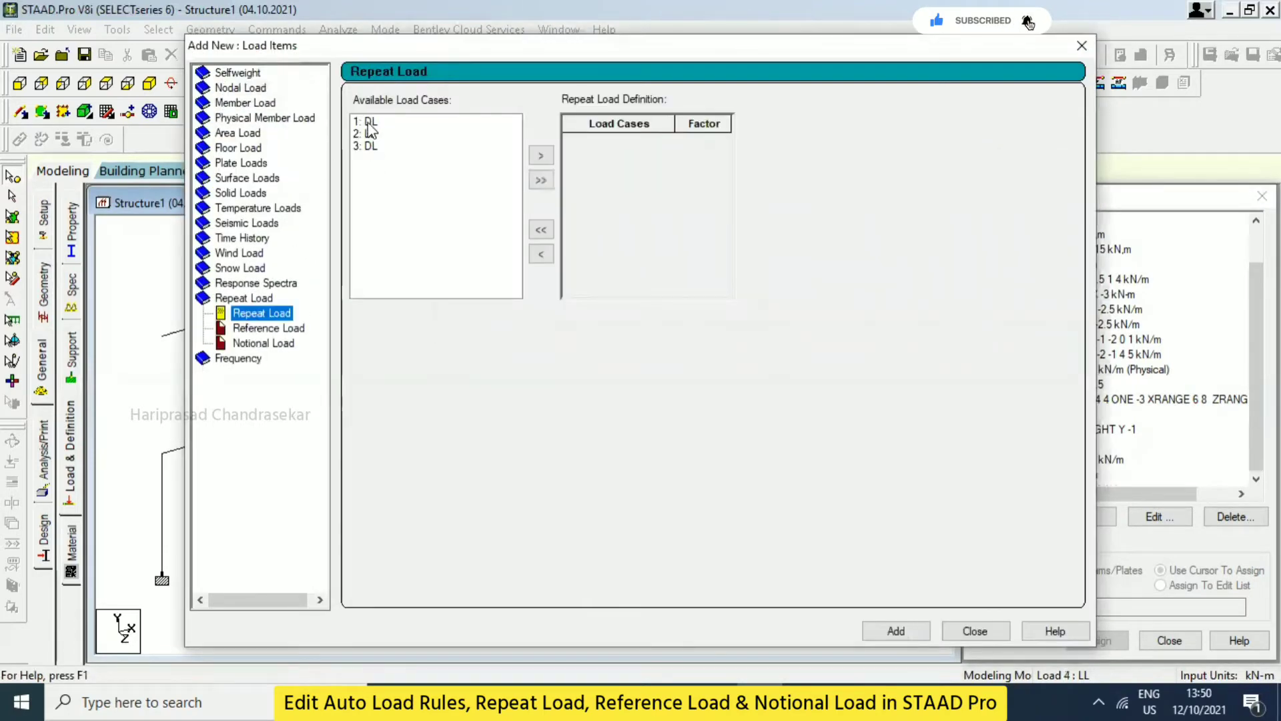
{"action": "left_click_drag", "start_coordinate": [471, 54], "coordinate": [348, 56]}
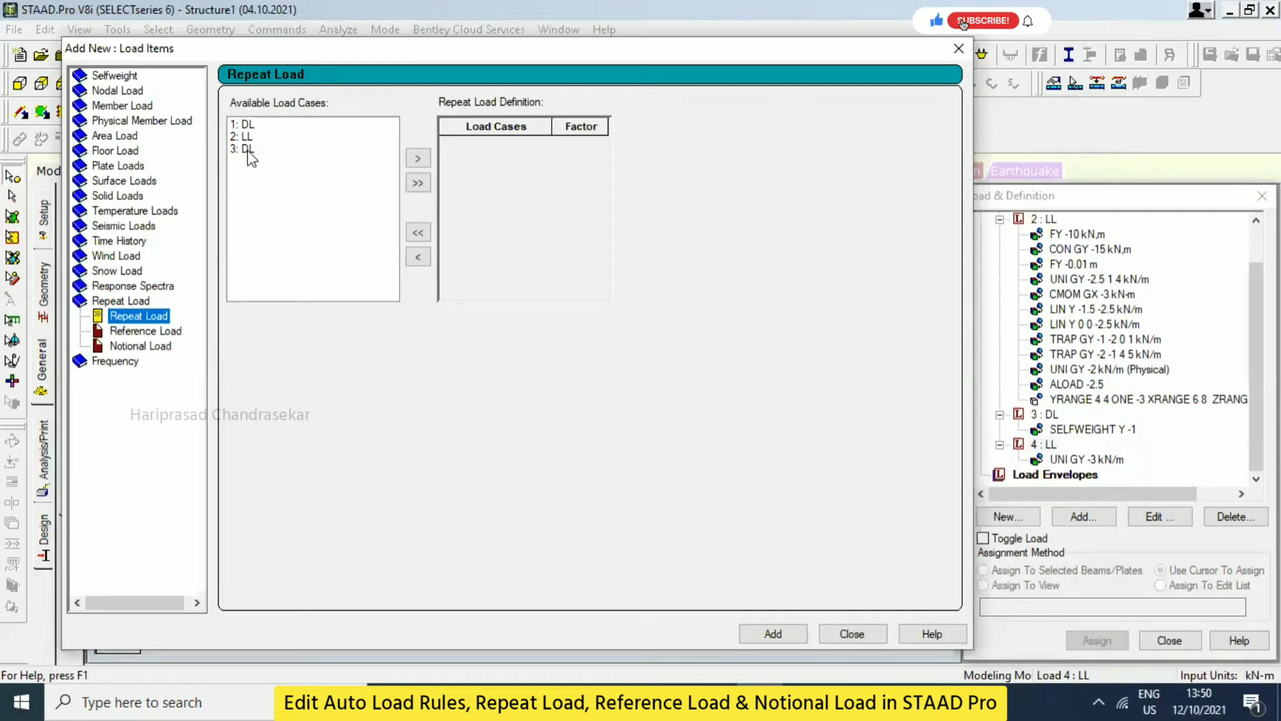
{"action": "left_click", "coordinate": [249, 126]}
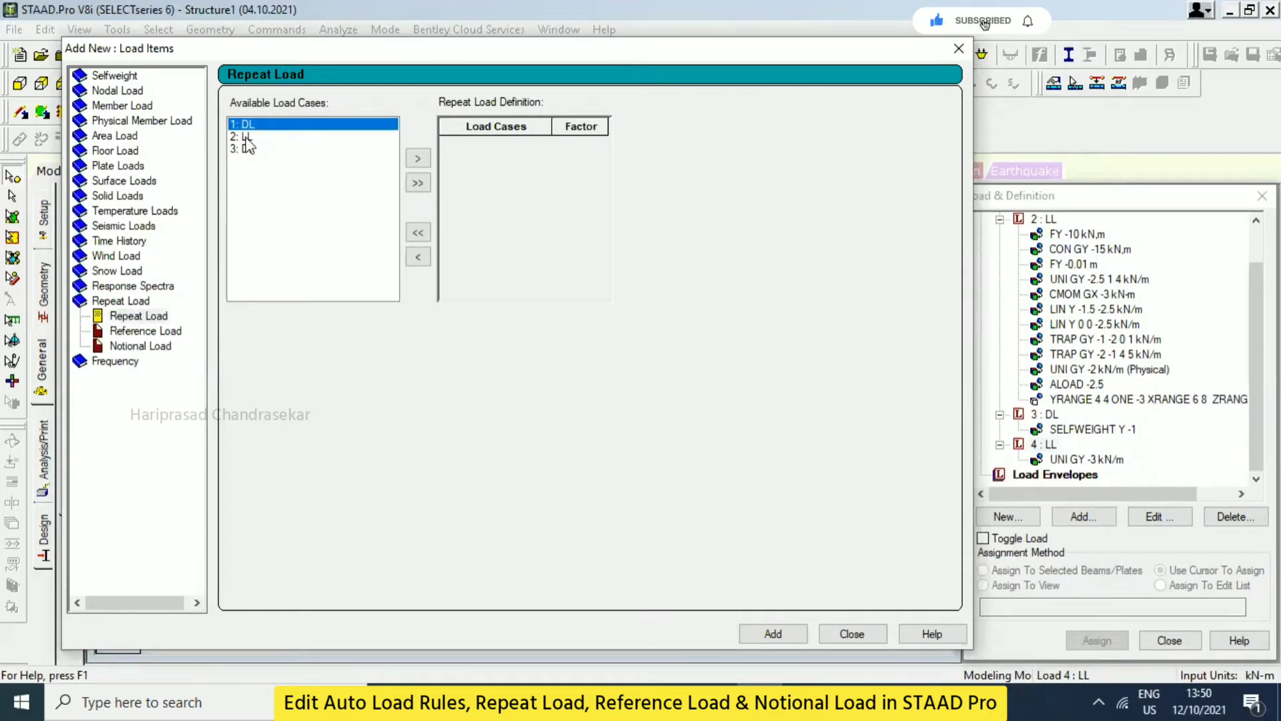
{"action": "left_click", "coordinate": [246, 137], "text": "shift"}
{"action": "left_click", "coordinate": [419, 159]}
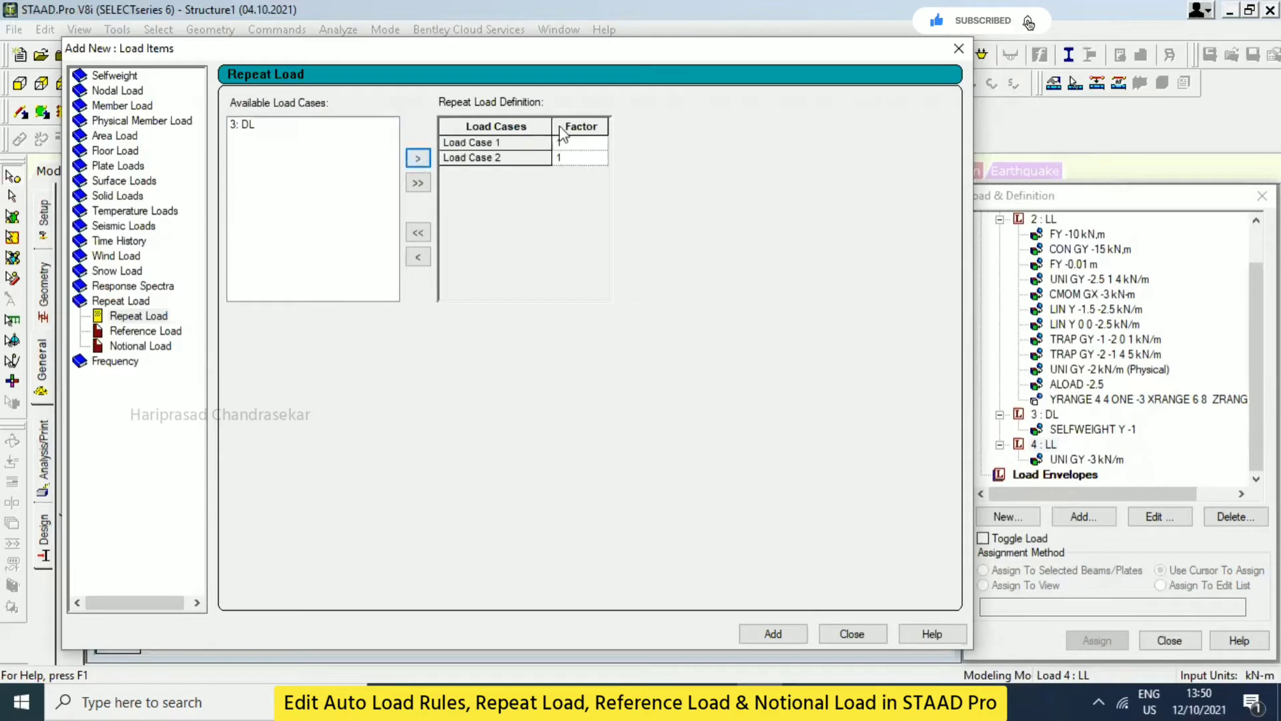
- Set the repeat factors of load cases 1 and 2 to 1.25 and add the repeat load to load case 4
{"action": "left_click", "coordinate": [582, 143]}
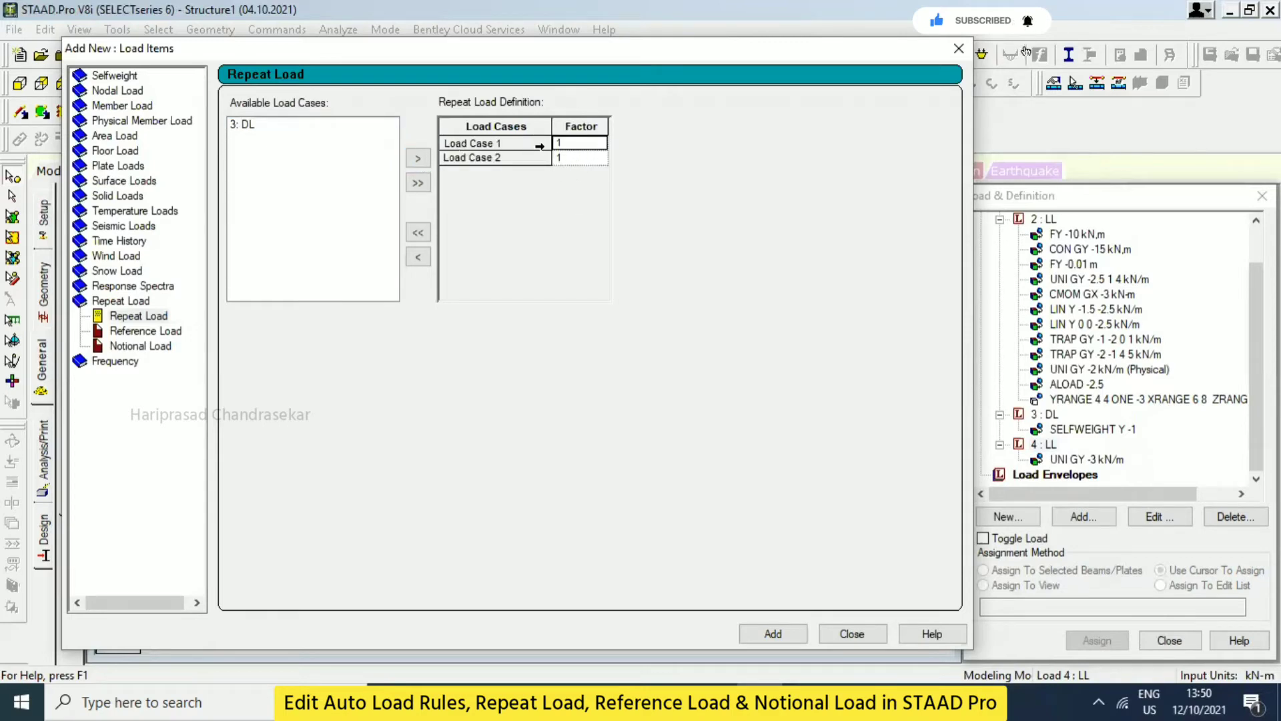
{"action": "type", "text": ".25"}
{"action": "left_click", "coordinate": [579, 158]}
{"action": "type", "text": ".25"}
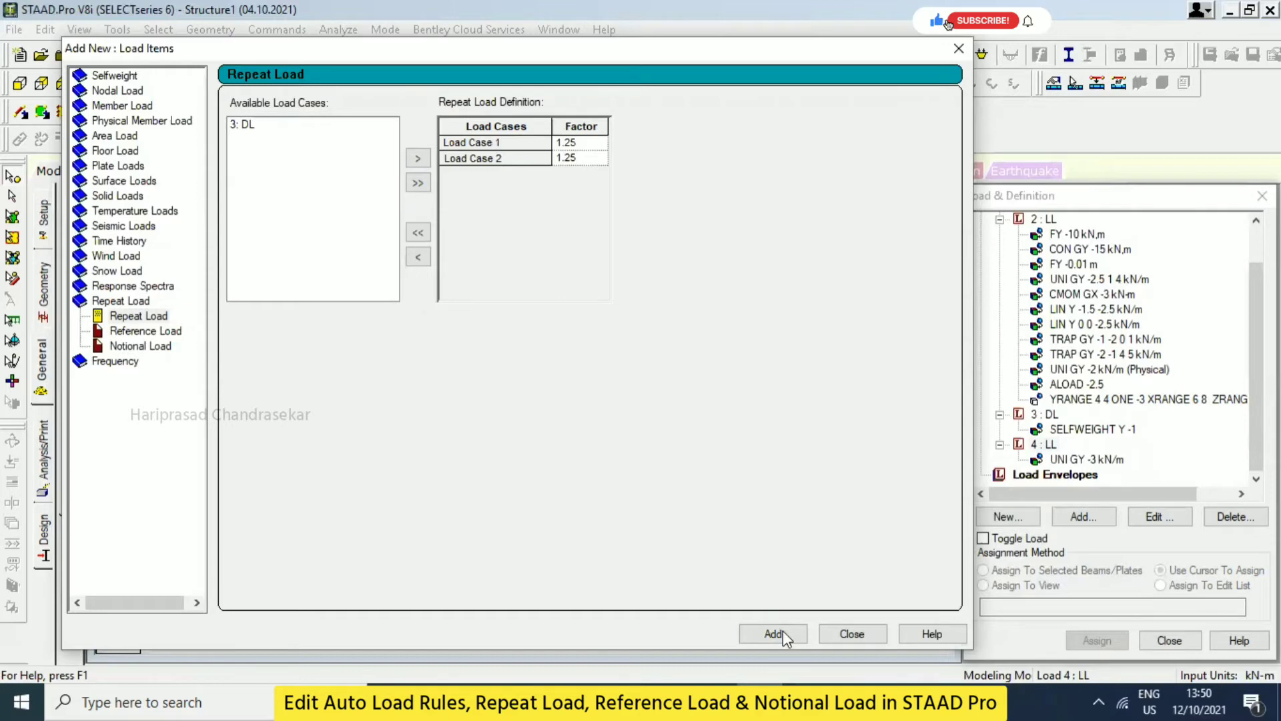
{"action": "left_click", "coordinate": [774, 633]}
{"action": "left_click", "coordinate": [850, 633]}
- Display the repeat load of load case 4 on the structure to inspect the combined loads
{"action": "left_click", "coordinate": [1102, 459]}
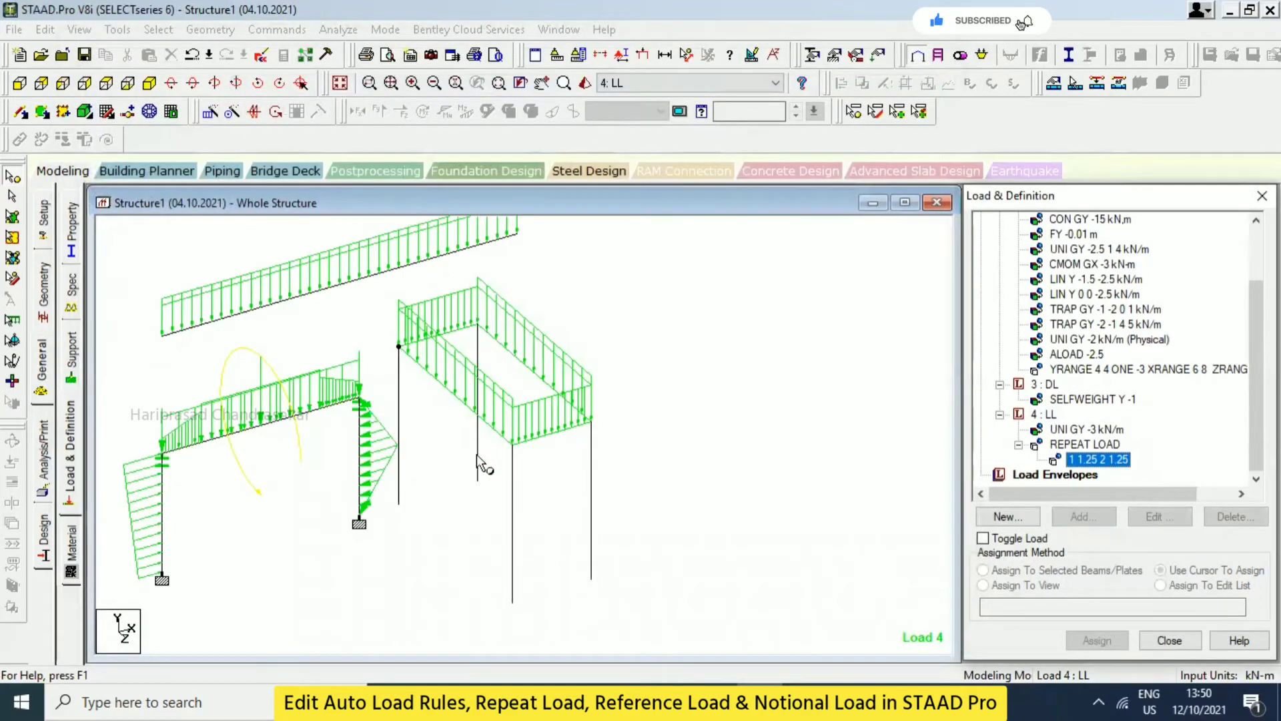
{"action": "left_click", "coordinate": [1098, 445]}
{"action": "left_click", "coordinate": [1112, 460]}
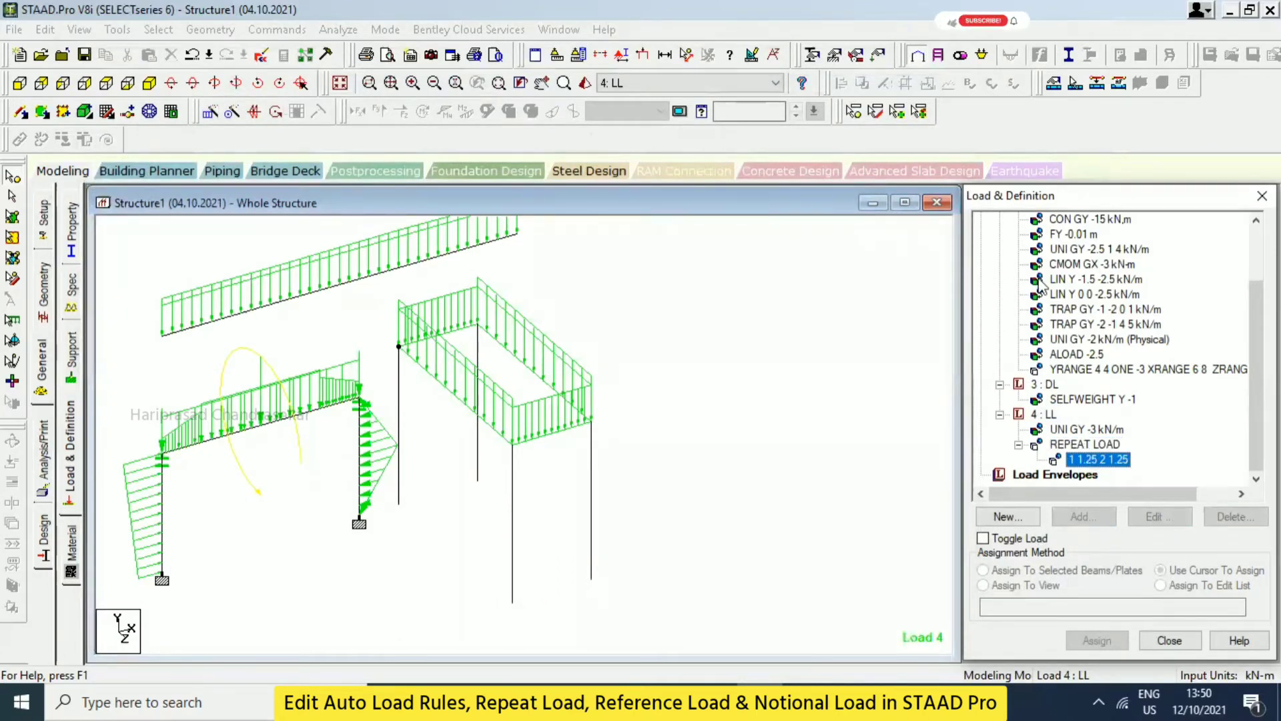
- Review the Auto Load Combination and Define Combinations options for a new load case, and leave without adding one
{"action": "scroll", "coordinate": [1048, 280], "scroll_direction": "up", "scroll_amount": 2}
{"action": "left_click", "coordinate": [1063, 234]}
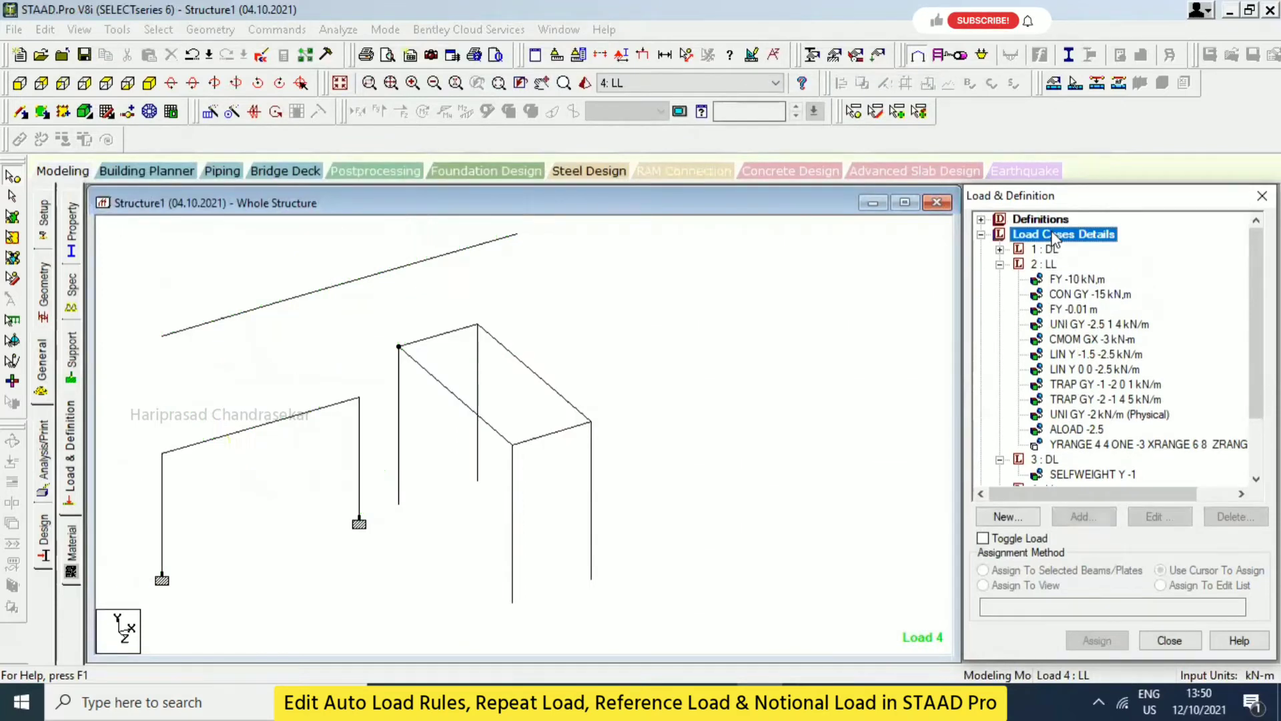
{"action": "left_click", "coordinate": [1082, 516]}
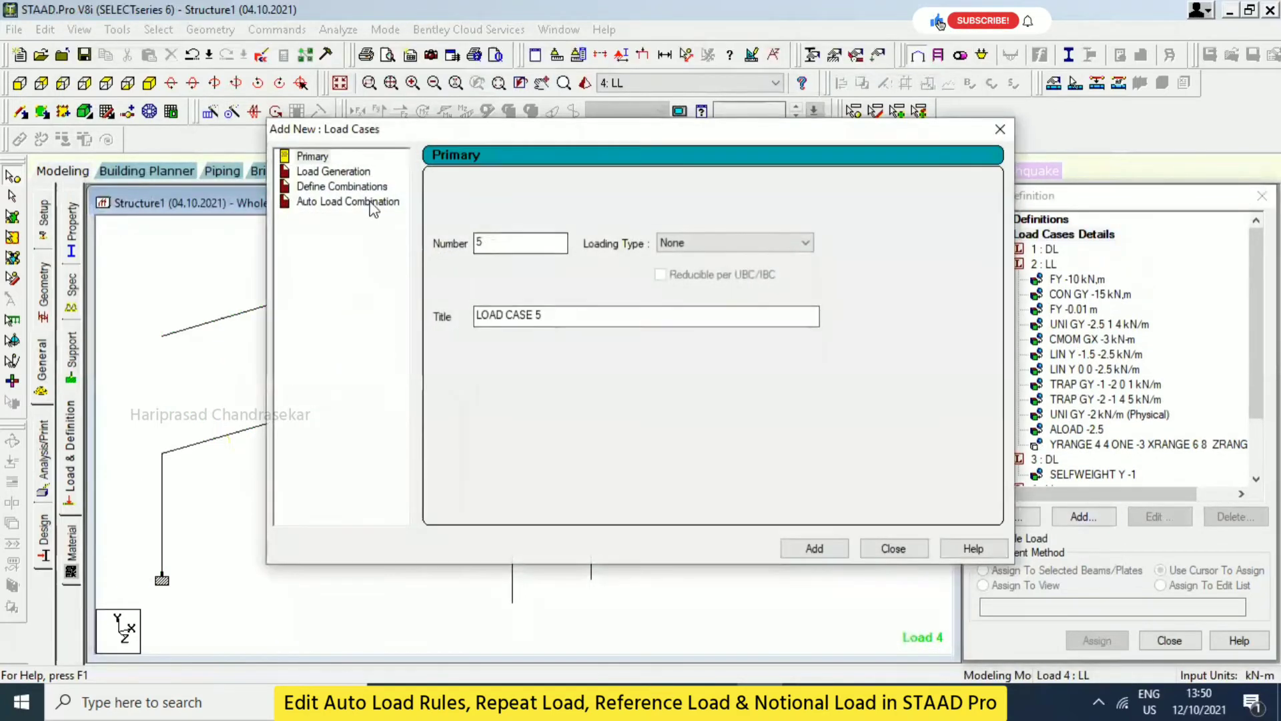
{"action": "left_click", "coordinate": [343, 202]}
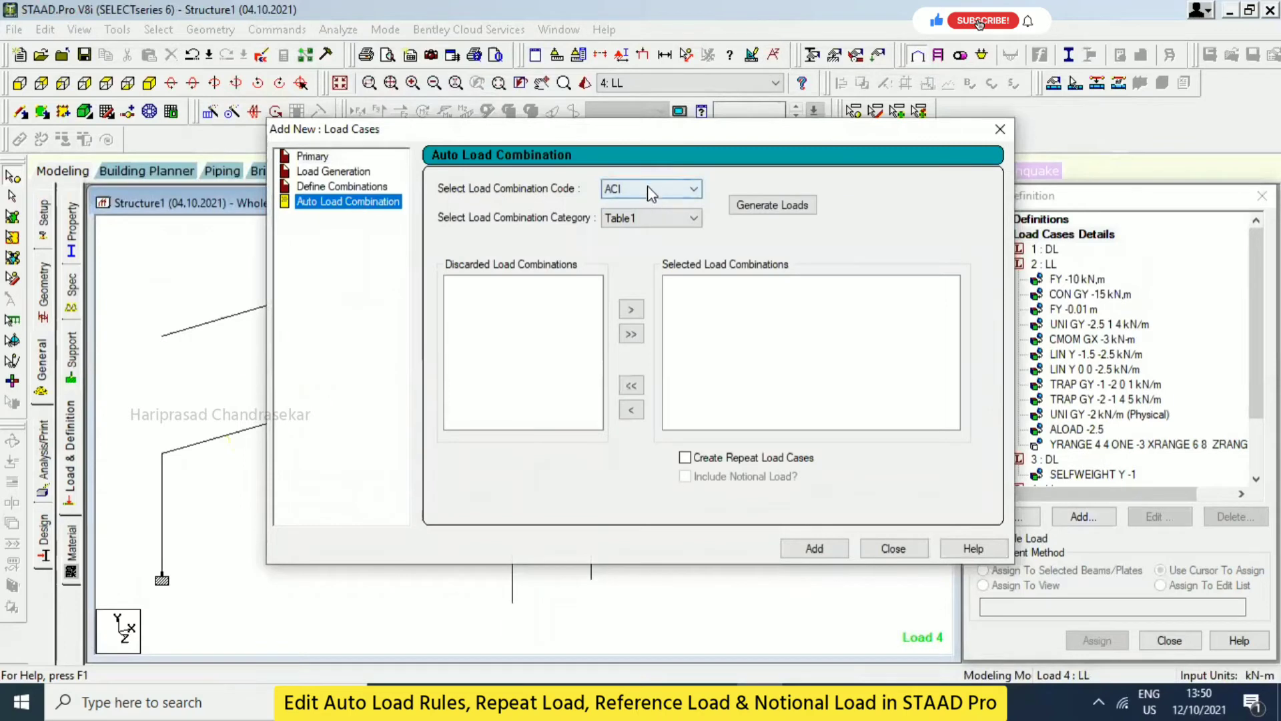
{"action": "left_click", "coordinate": [359, 188]}
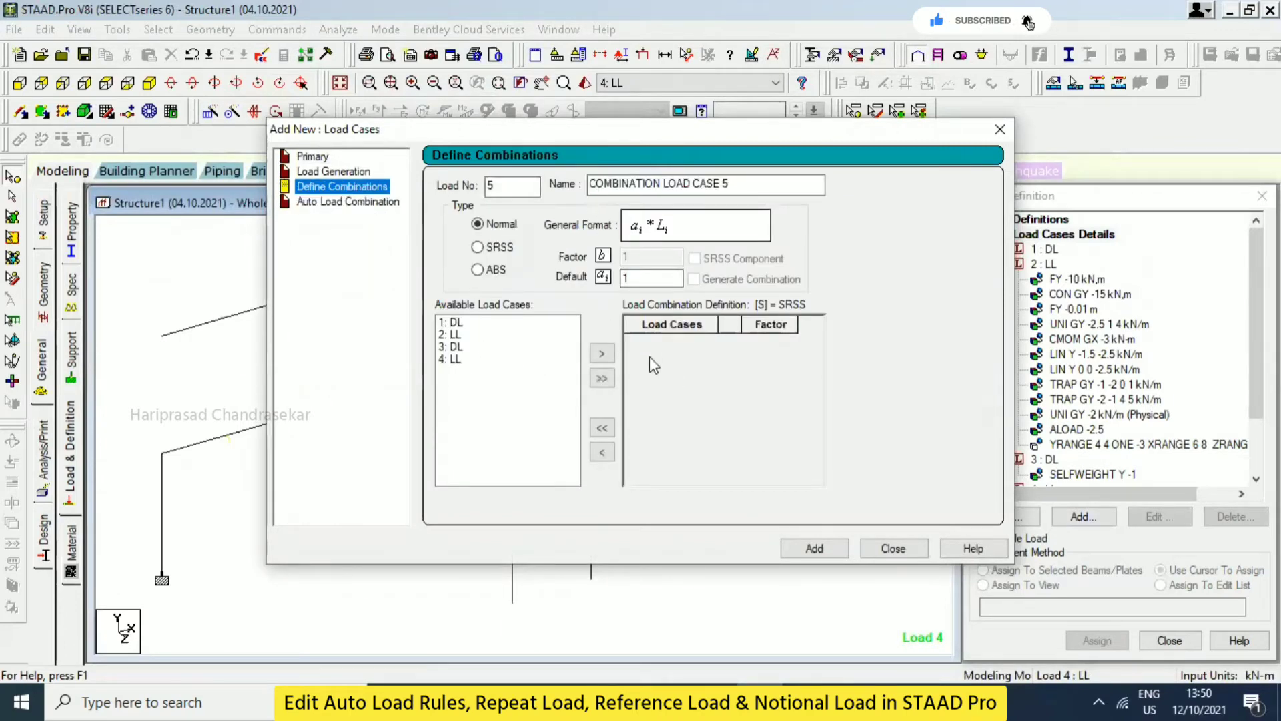
{"action": "left_click", "coordinate": [892, 548]}
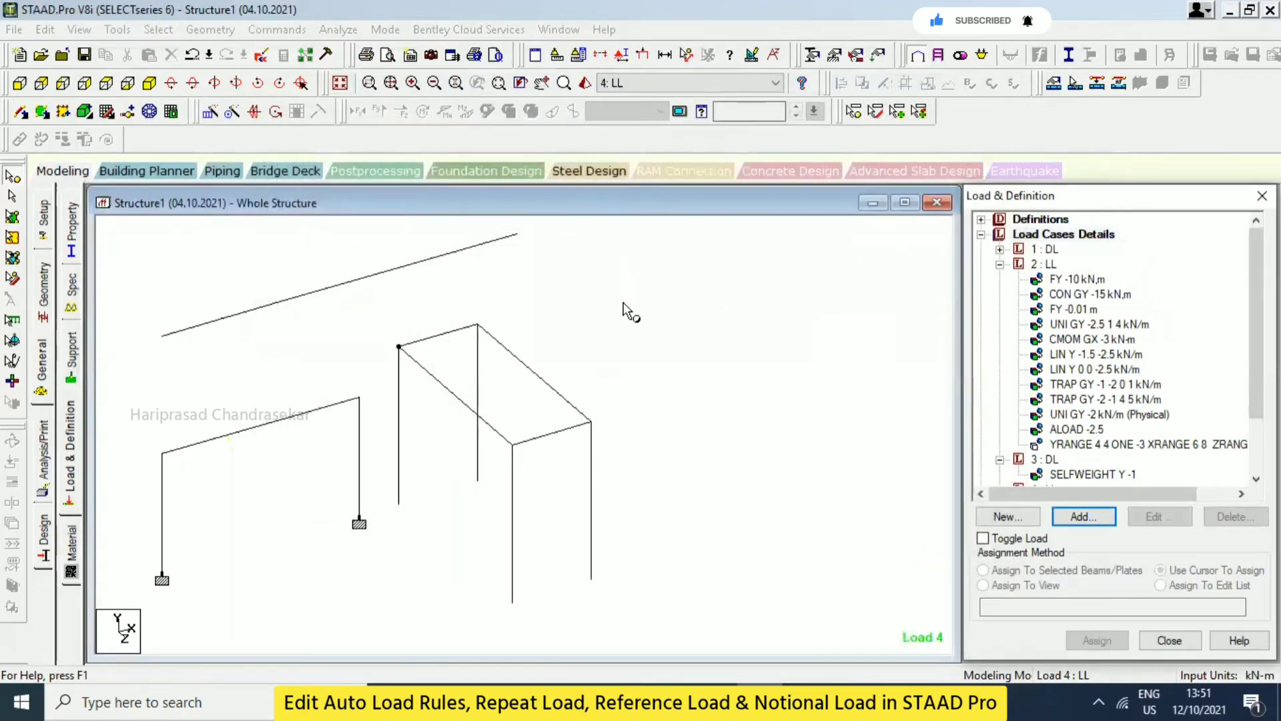
- Review the auto load combination rules table for the ACI code and the list of available design codes, and leave the rules as they are
{"action": "left_click", "coordinate": [288, 29]}
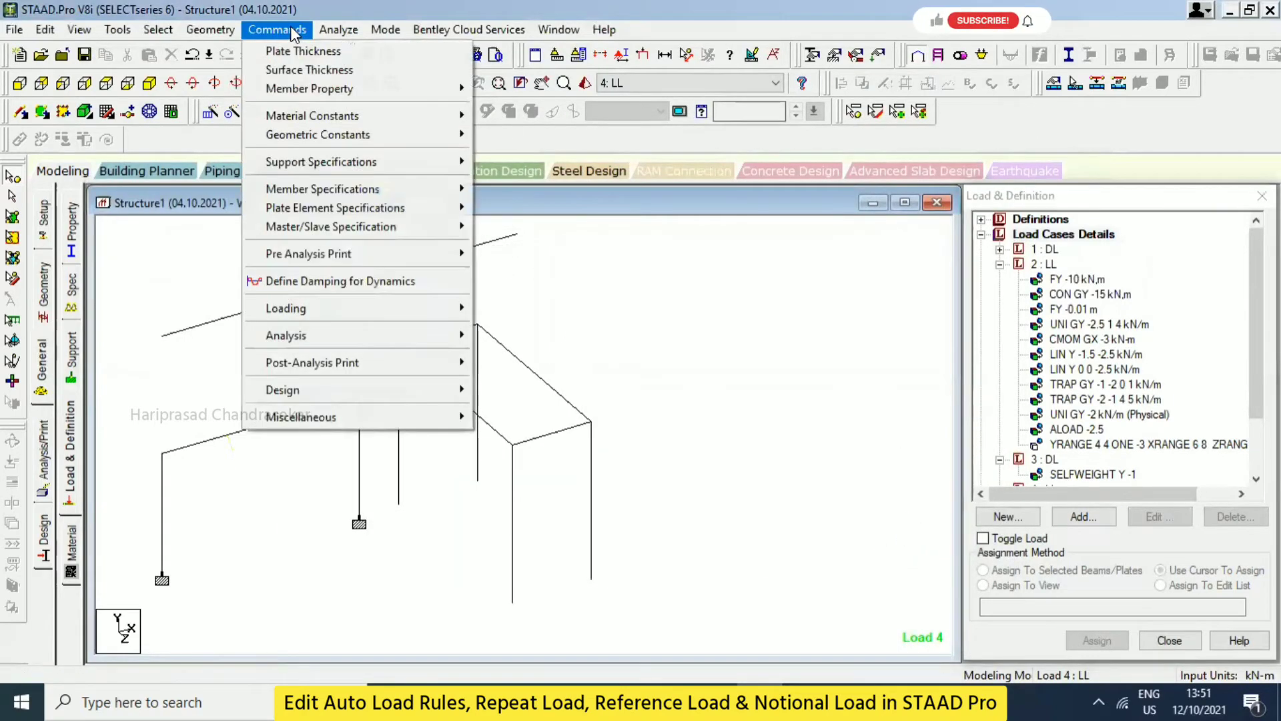
{"action": "mouse_move", "coordinate": [286, 308]}
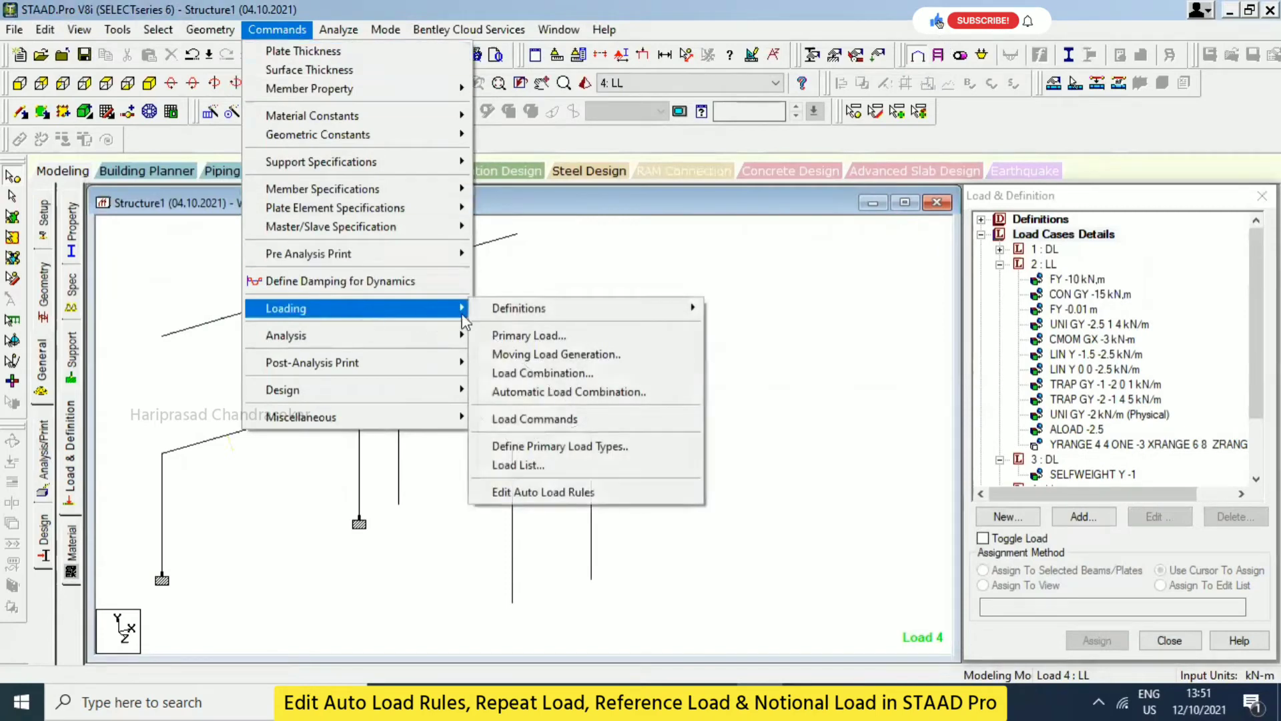
{"action": "left_click", "coordinate": [551, 494]}
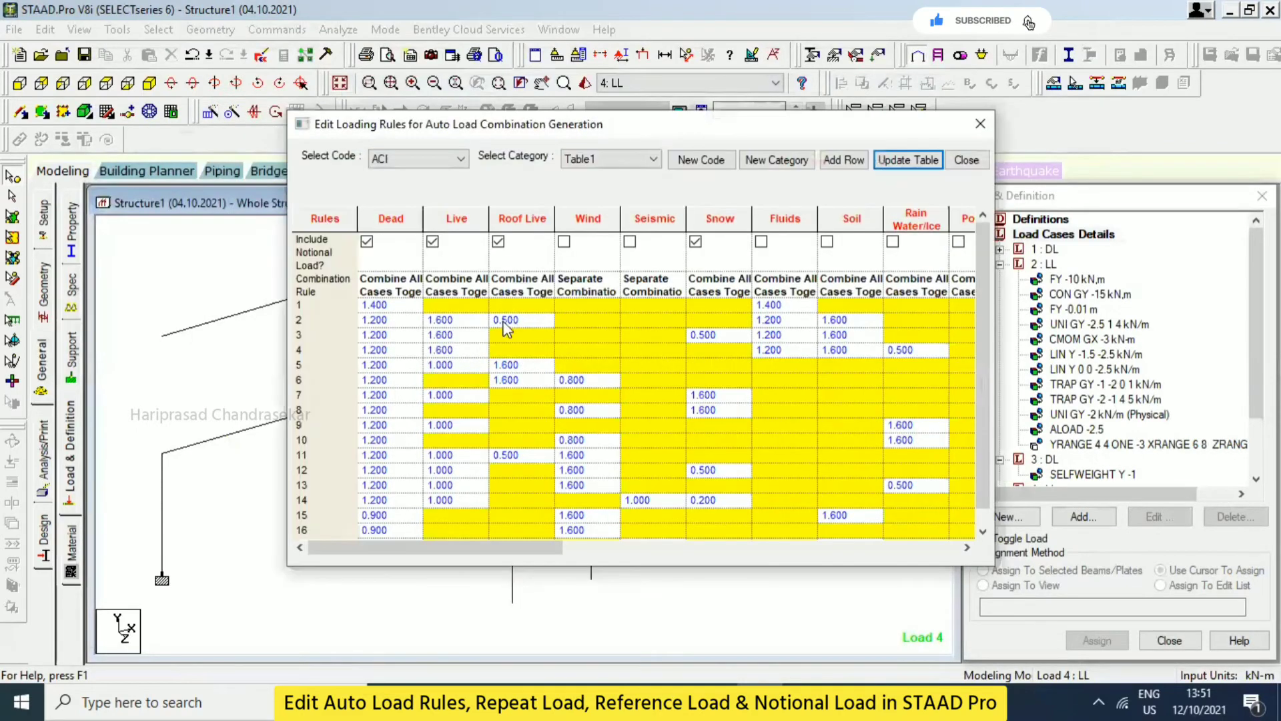
{"action": "left_click", "coordinate": [421, 156]}
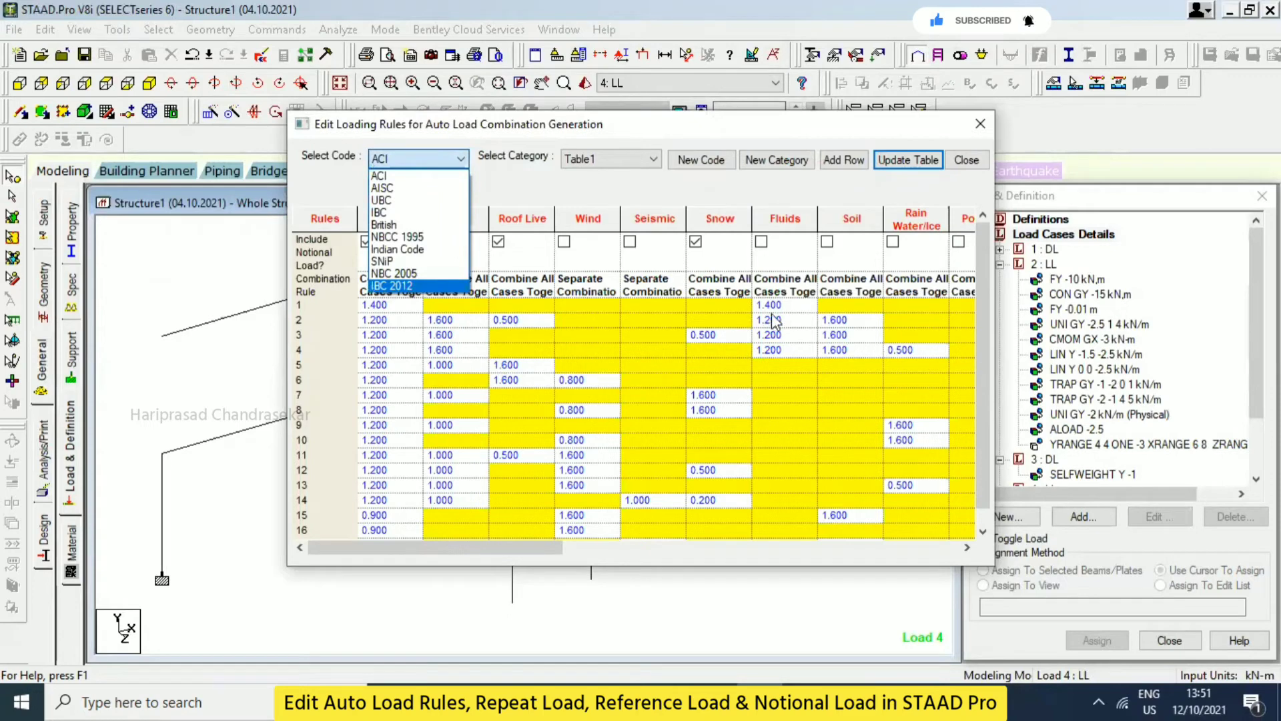
{"action": "left_click", "coordinate": [518, 201]}
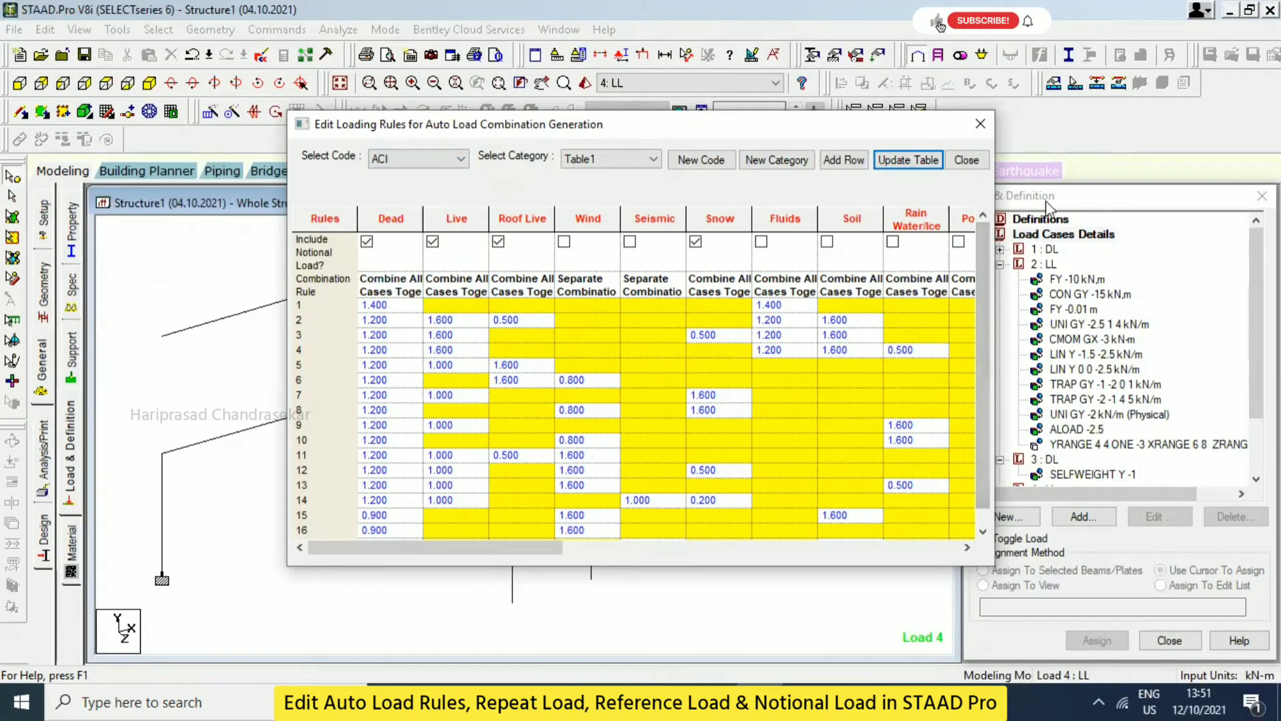
{"action": "left_click", "coordinate": [980, 125]}
- Try to clear the Snow factor of rule 3 in the ACI auto load rules, and leave the rules without keeping the edit
{"action": "left_click", "coordinate": [320, 29]}
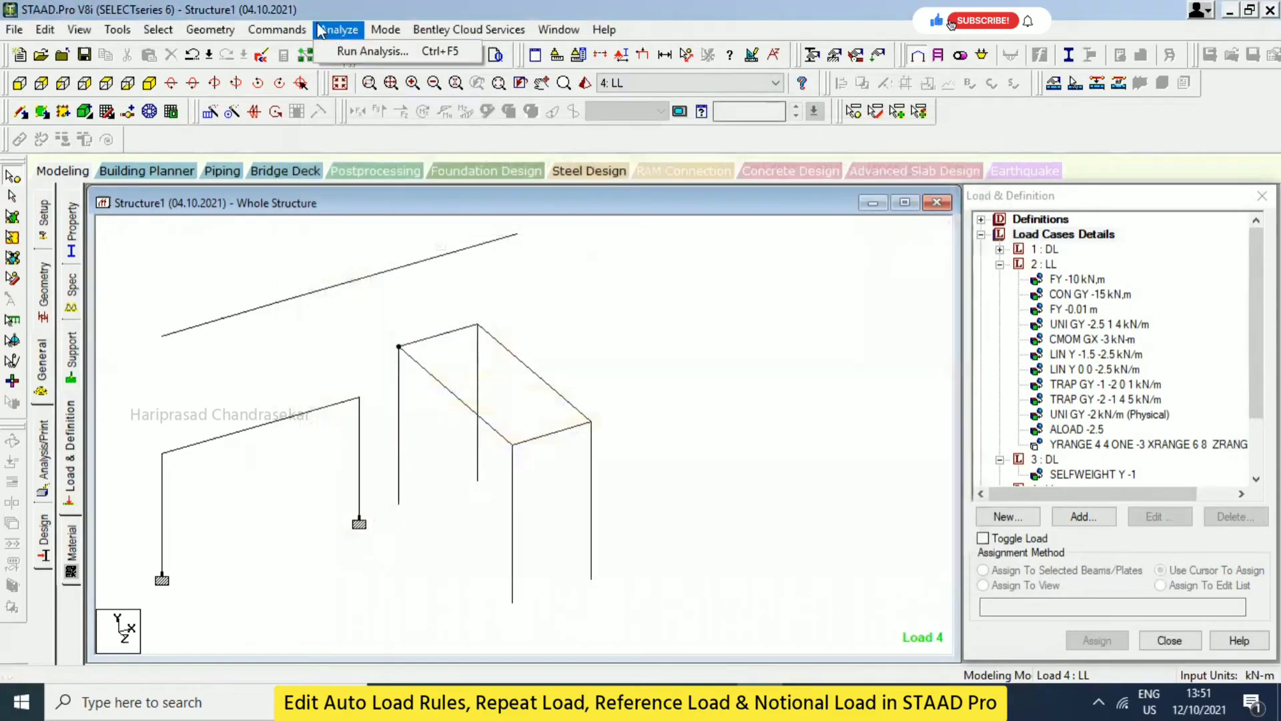
{"action": "mouse_move", "coordinate": [276, 31]}
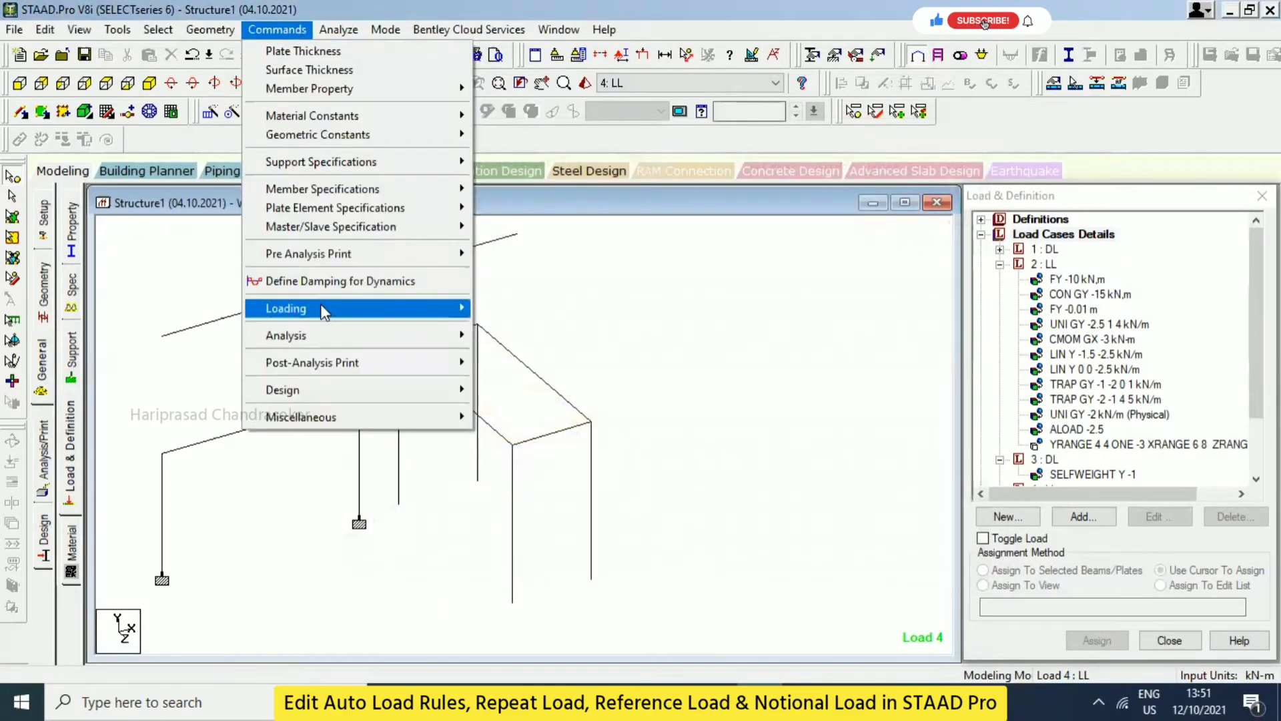
{"action": "mouse_move", "coordinate": [320, 307]}
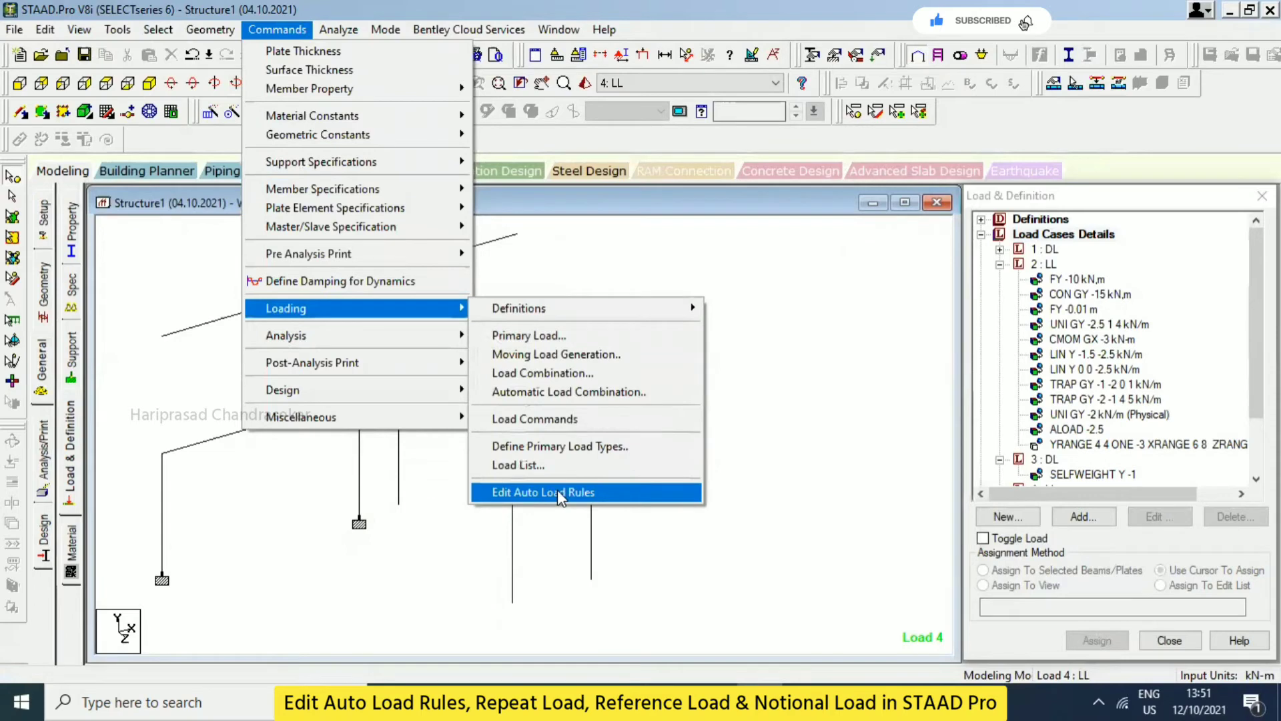
{"action": "left_click", "coordinate": [557, 491]}
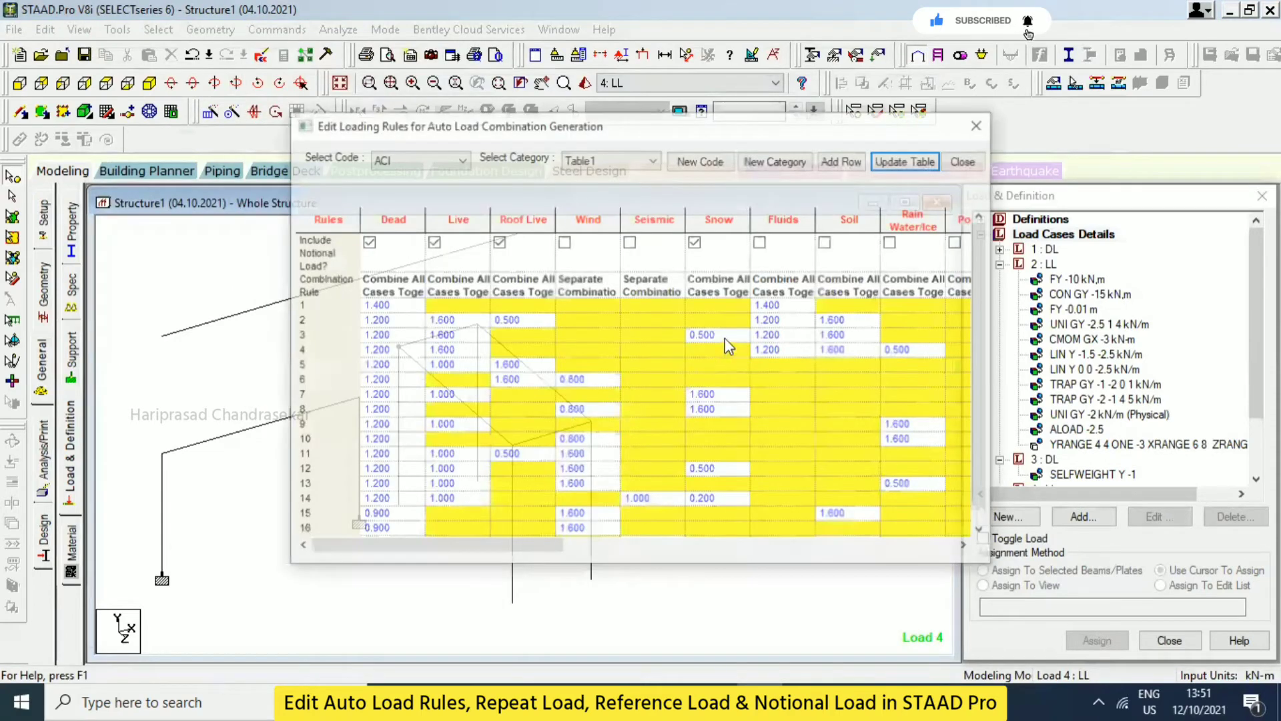
{"action": "left_click", "coordinate": [725, 335]}
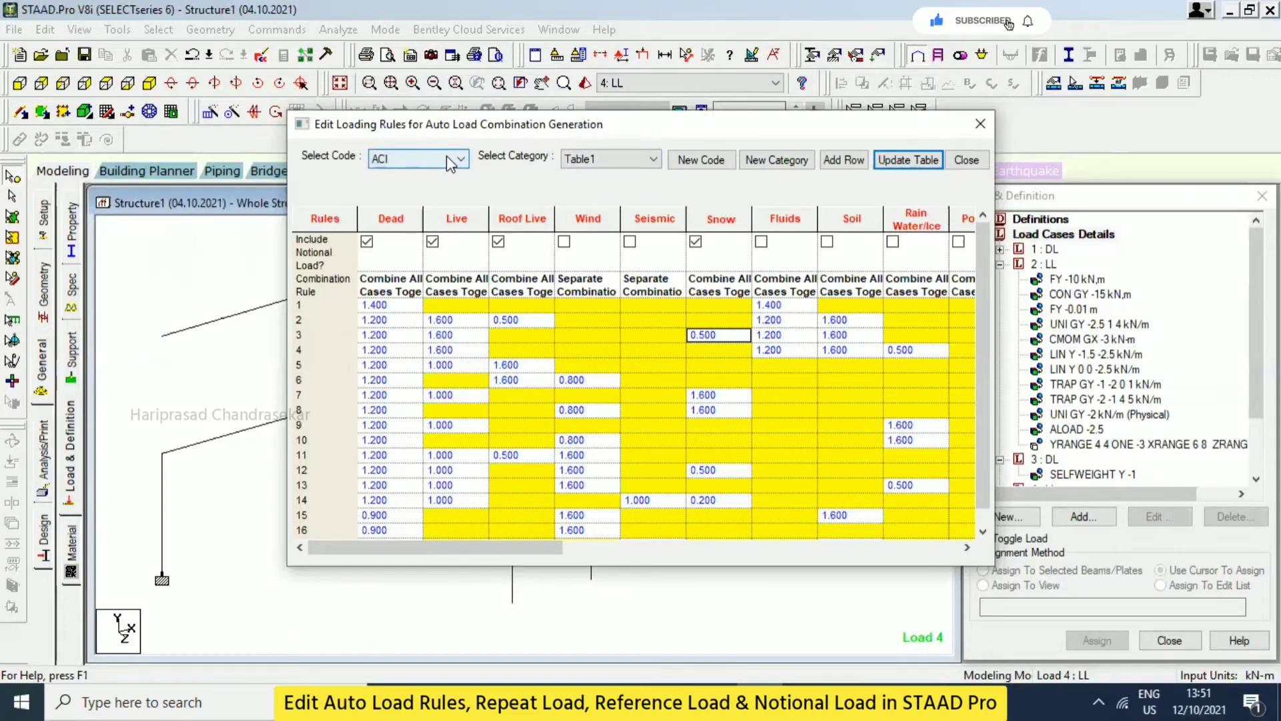
{"action": "left_click", "coordinate": [905, 165]}
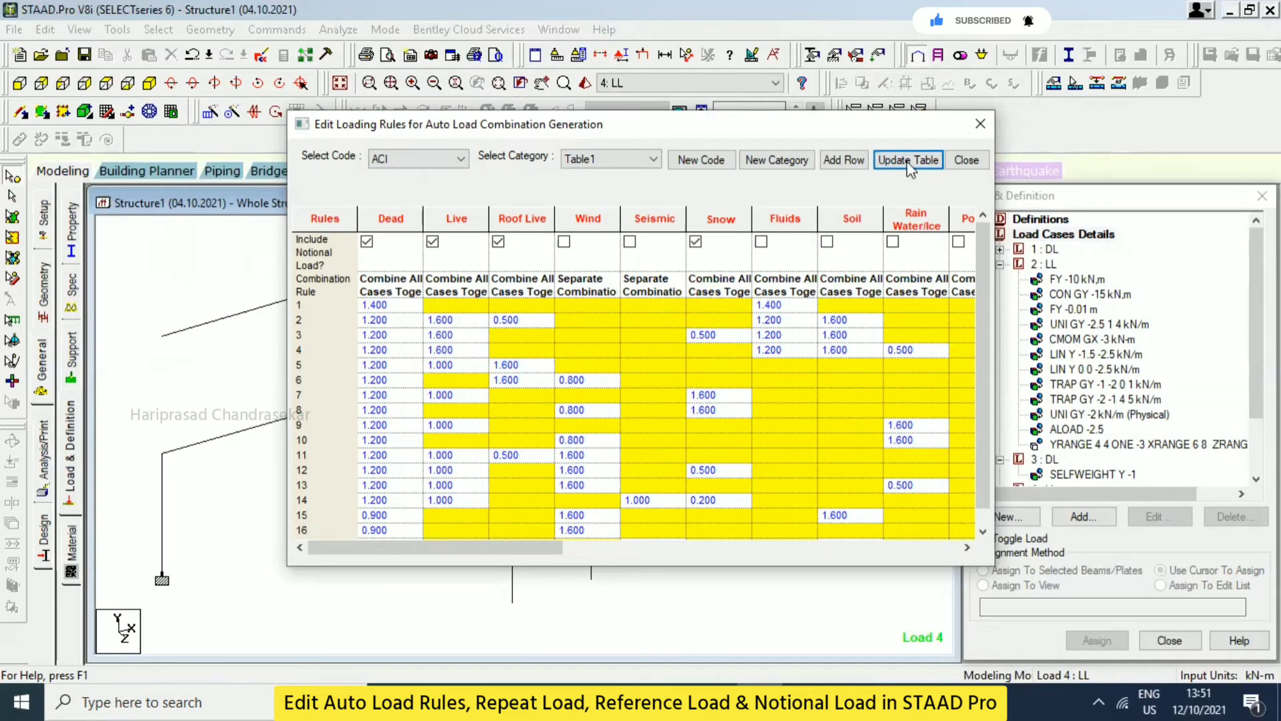
{"action": "left_click_drag", "start_coordinate": [724, 335], "coordinate": [664, 343]}
{"action": "key", "text": "Delete"}
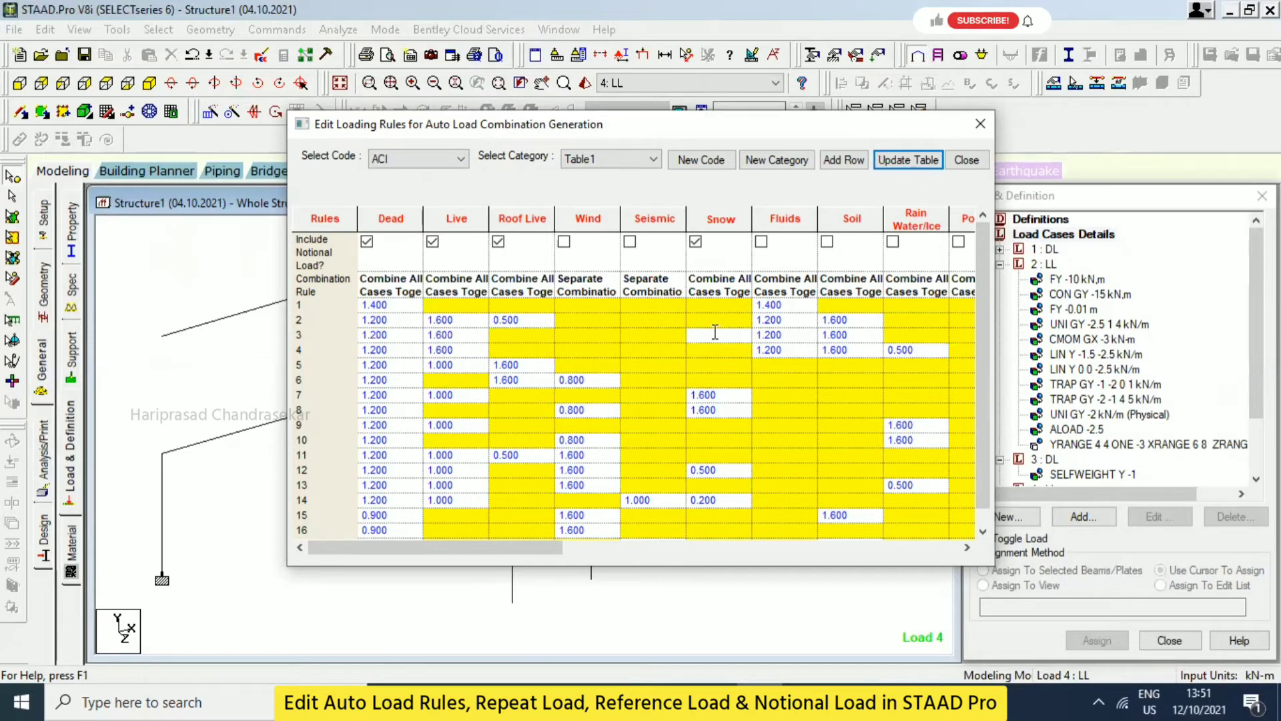
{"action": "key", "text": "Escape"}
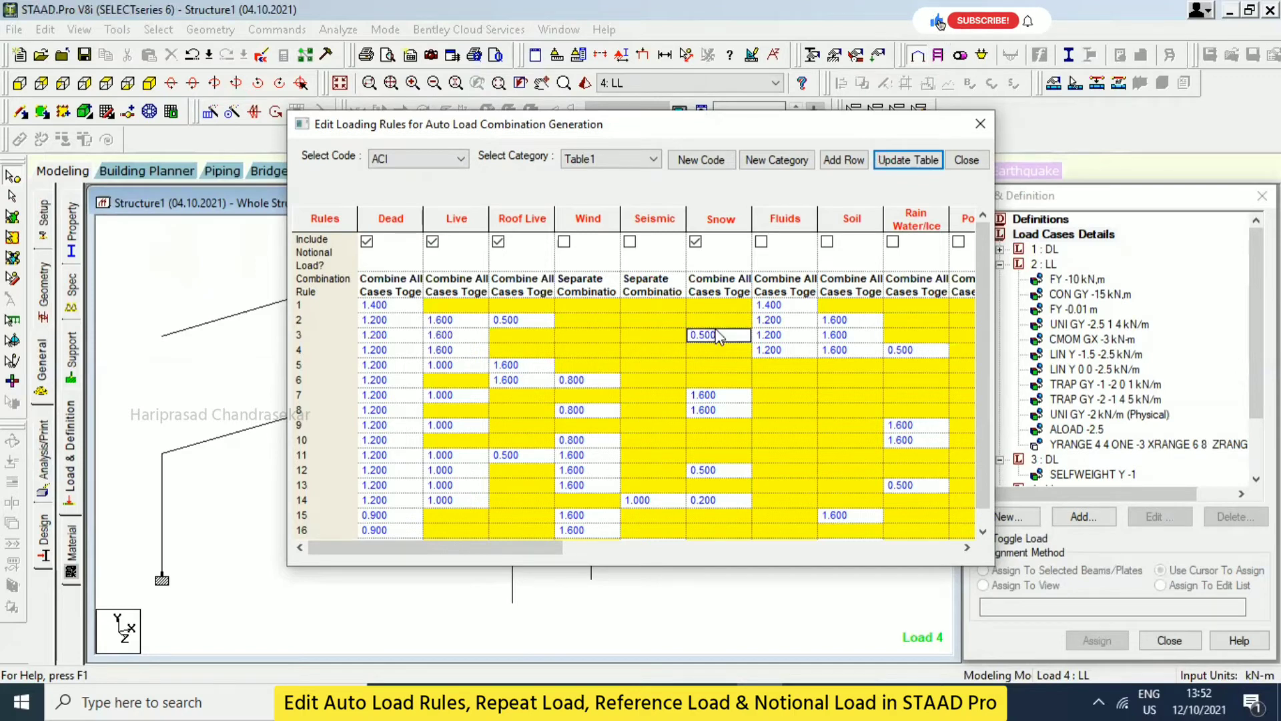
{"action": "left_click", "coordinate": [965, 161]}
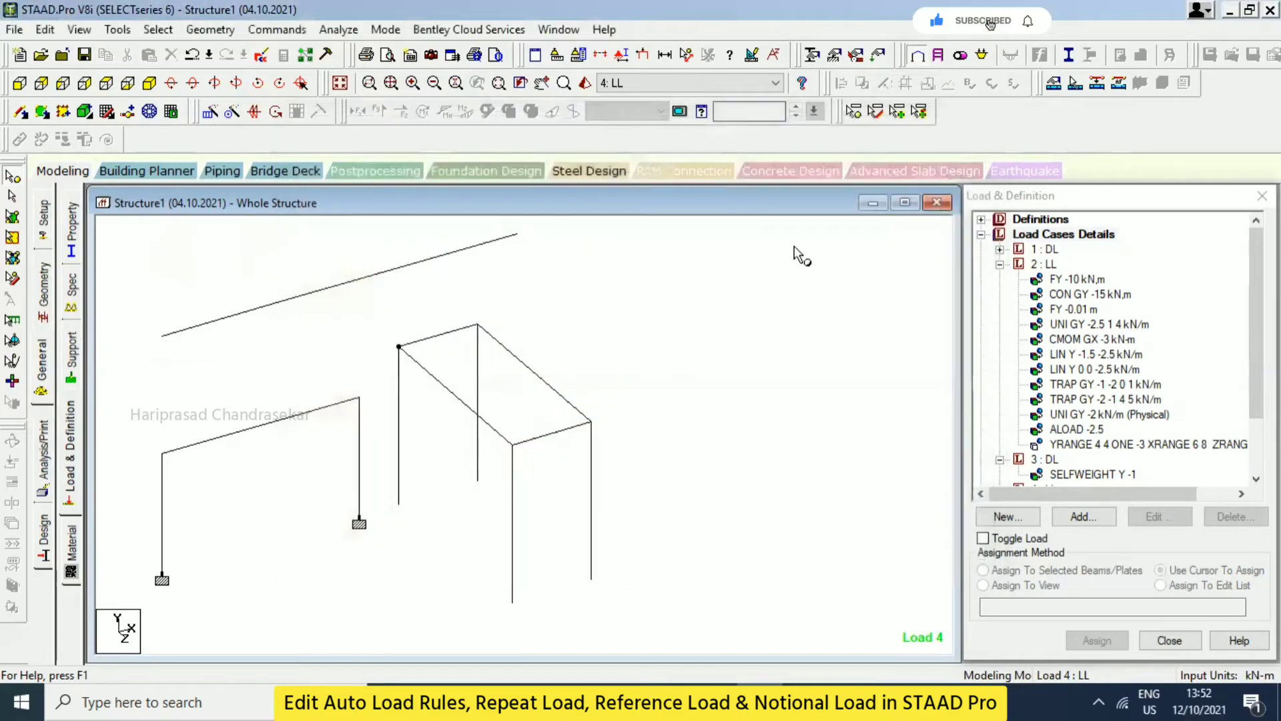
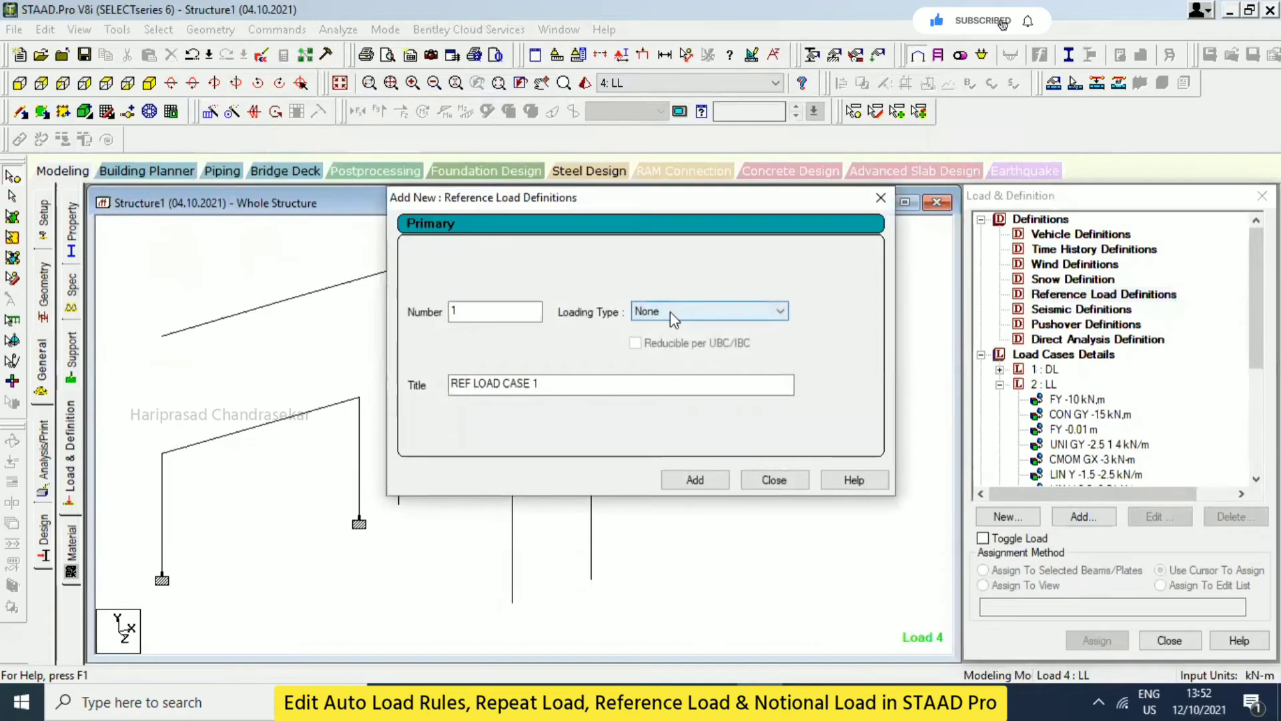
- Define reference load 1 with loading type Dead and the title DL
{"action": "left_click", "coordinate": [667, 311]}
{"action": "left_click", "coordinate": [646, 327]}
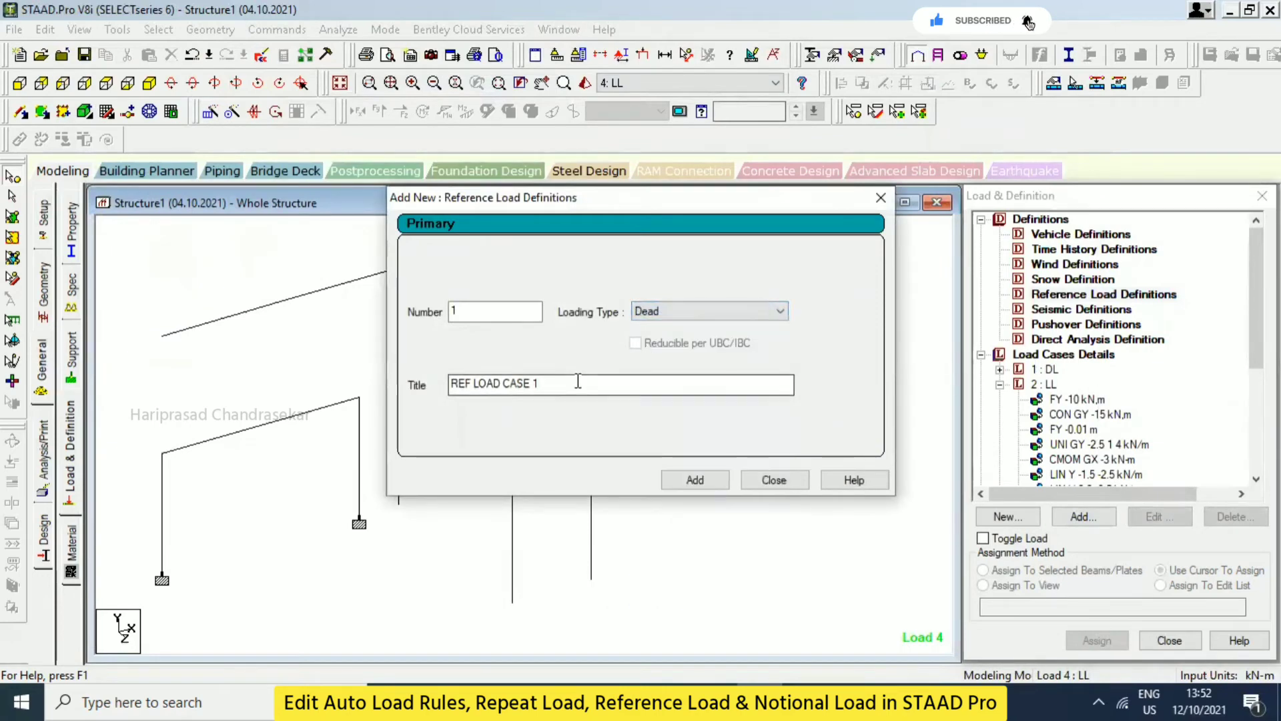
{"action": "triple_click", "coordinate": [579, 381]}
{"action": "type", "text": "DL"}
{"action": "key", "text": "Return"}
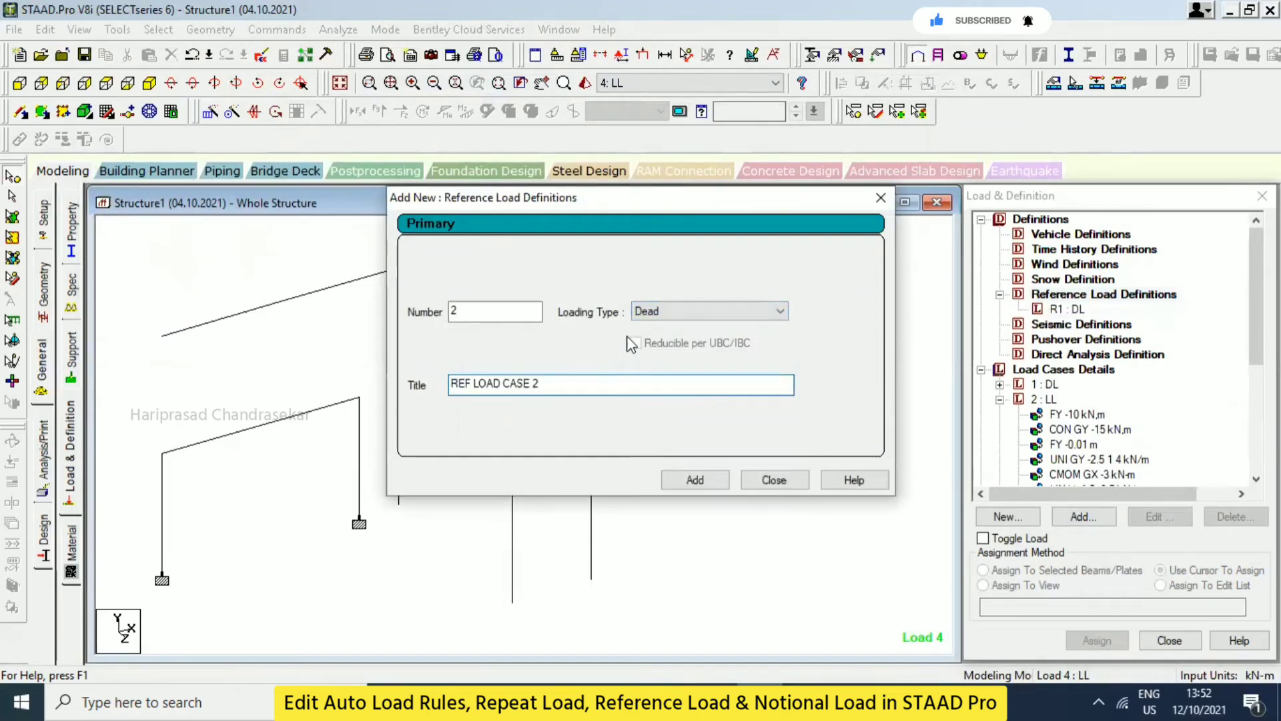
- Define reference load 2 with loading type Live and the title LL, and finish adding reference load definitions
{"action": "left_click", "coordinate": [667, 311]}
{"action": "left_click", "coordinate": [646, 342]}
{"action": "triple_click", "coordinate": [557, 385]}
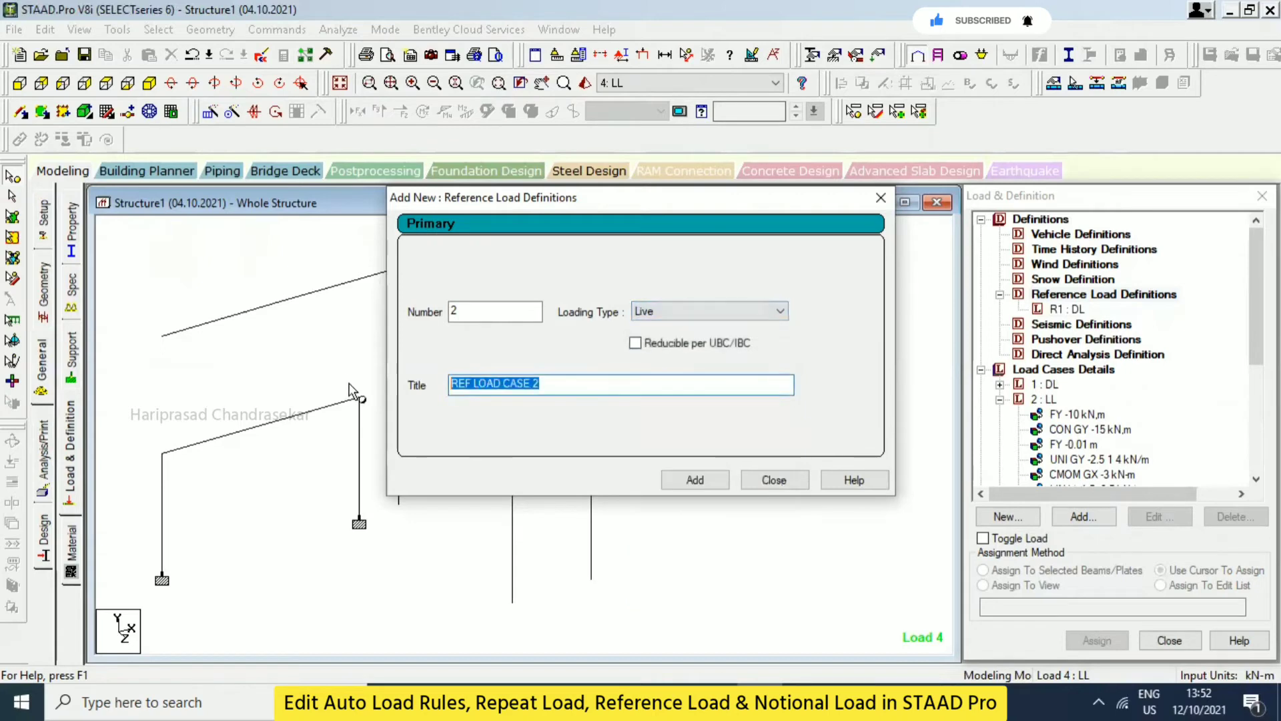
{"action": "type", "text": "LL"}
{"action": "key", "text": "Return"}
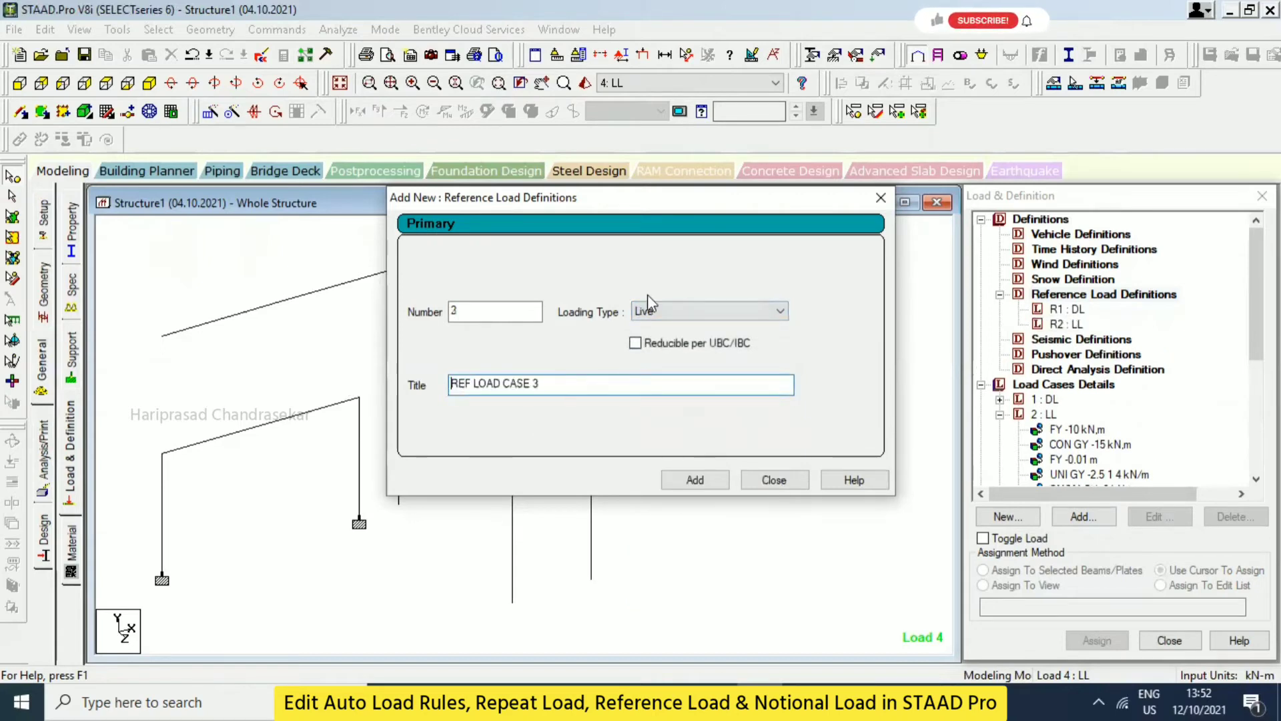
{"action": "left_click", "coordinate": [880, 197]}
- Check the selfweight of load case 3 DL and add a selfweight load with factor -1 in Y to reference load R1 DL
{"action": "left_click", "coordinate": [1075, 310]}
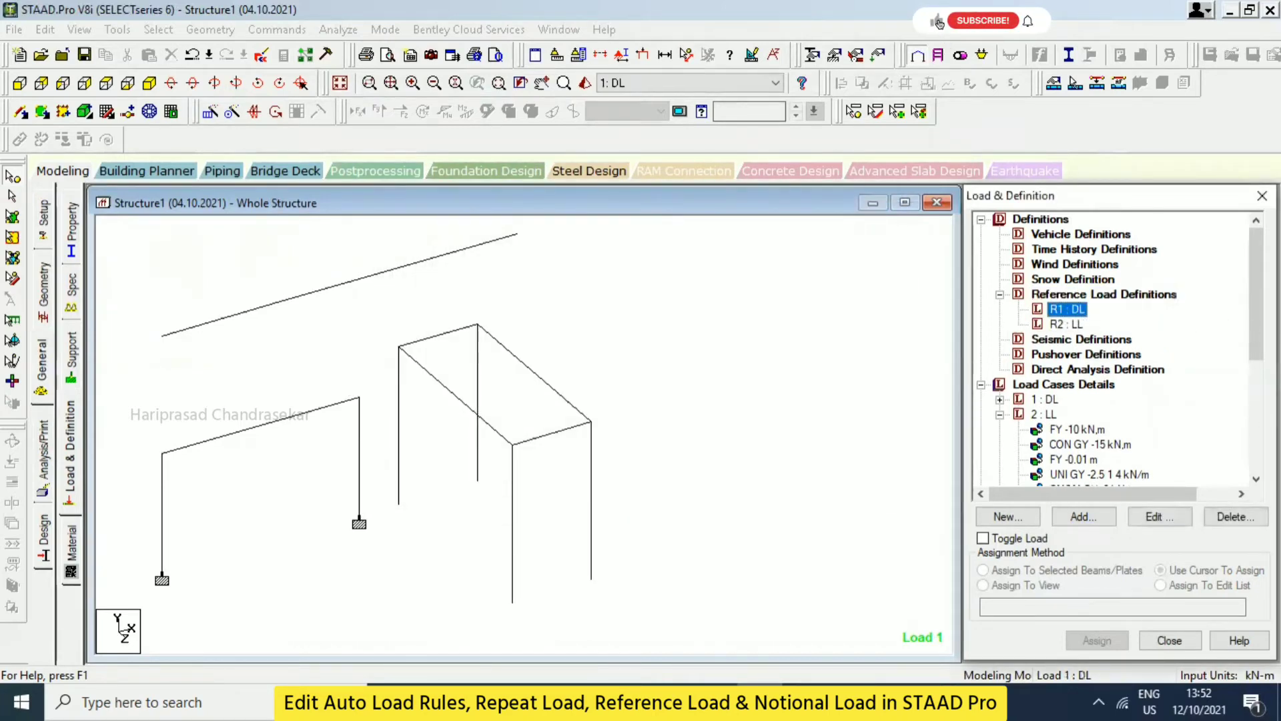
{"action": "scroll", "coordinate": [1081, 313], "scroll_direction": "down", "scroll_amount": 3}
{"action": "scroll", "coordinate": [1081, 307], "scroll_direction": "up", "scroll_amount": 3}
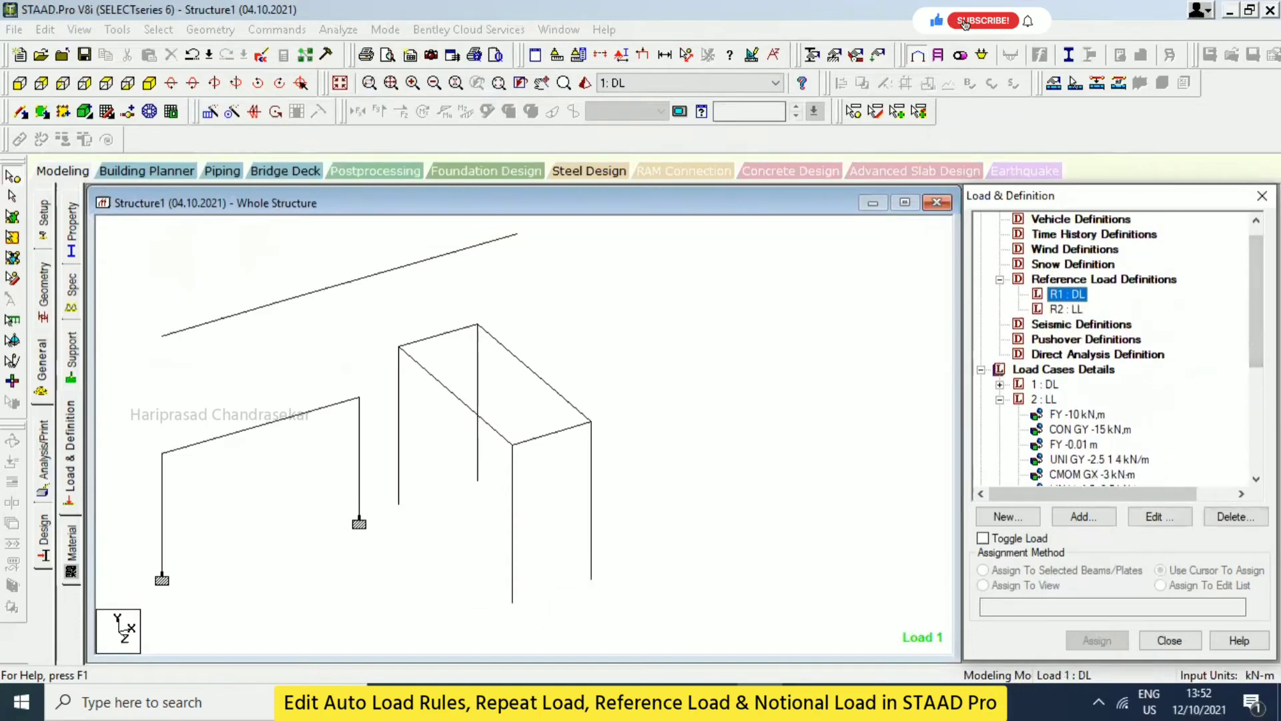
{"action": "scroll", "coordinate": [1081, 306], "scroll_direction": "down", "scroll_amount": 5}
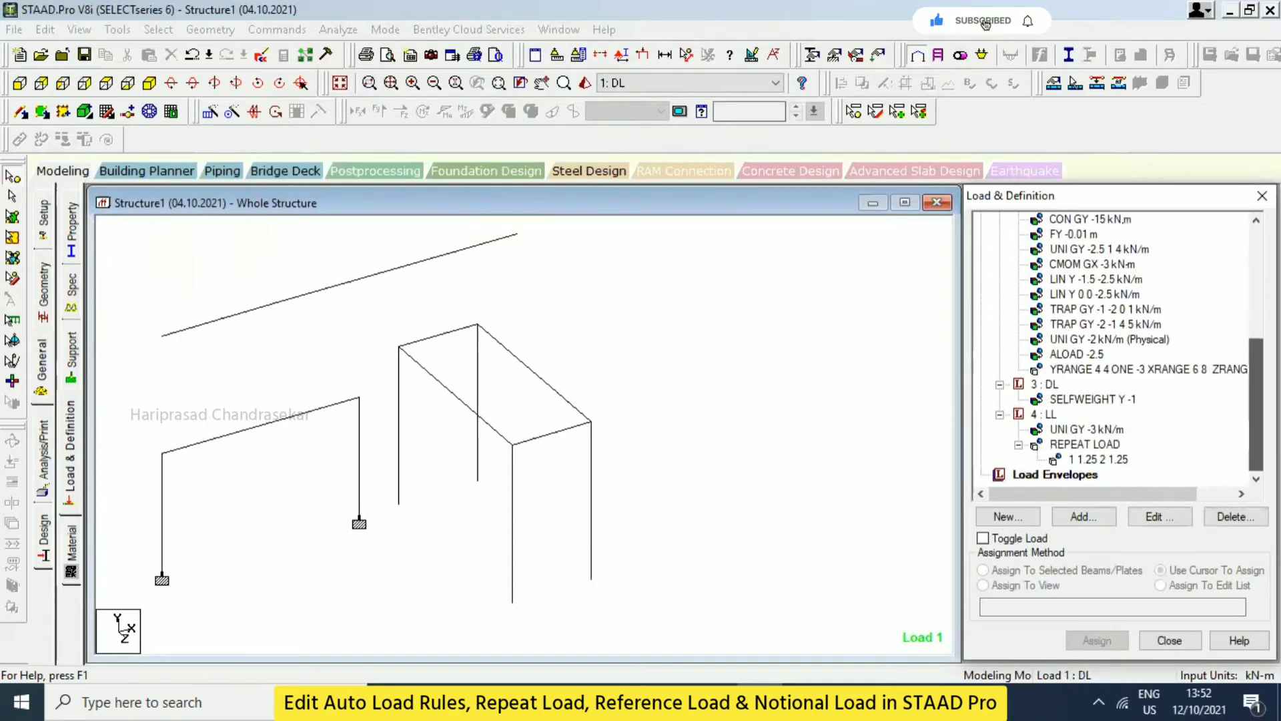
{"action": "left_click", "coordinate": [1101, 400]}
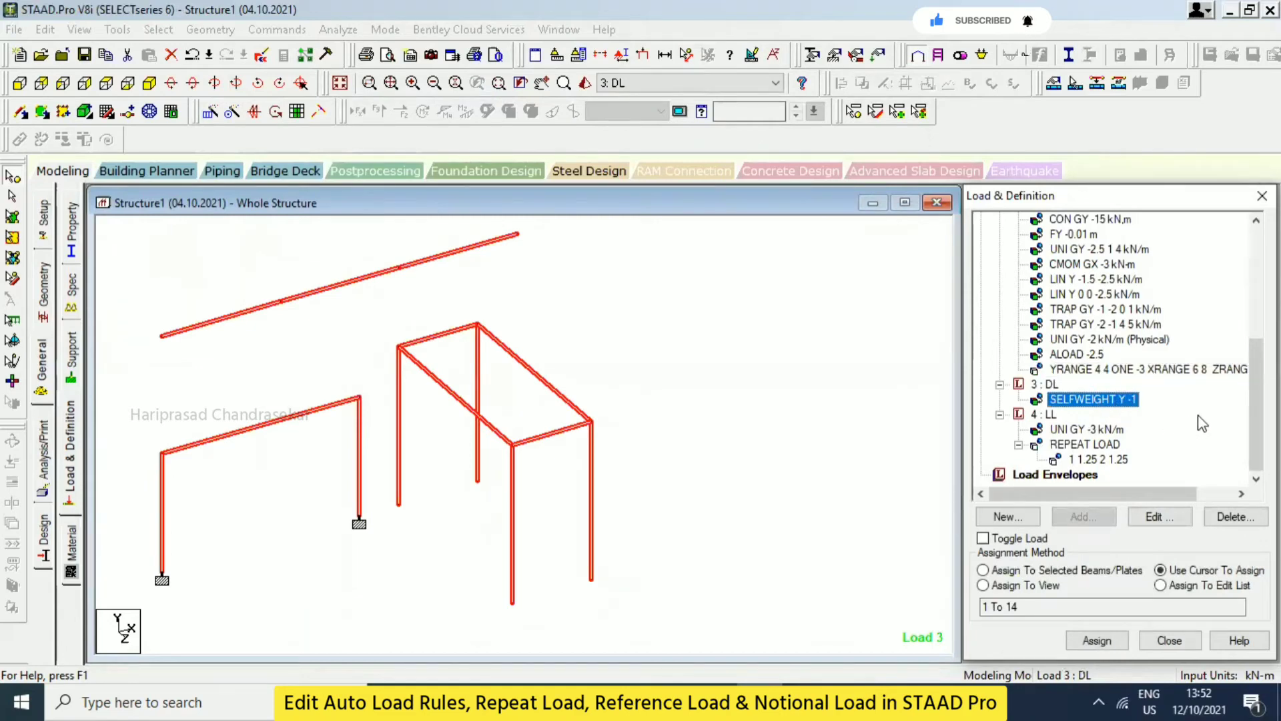
{"action": "scroll", "coordinate": [1134, 421], "scroll_direction": "up", "scroll_amount": 4}
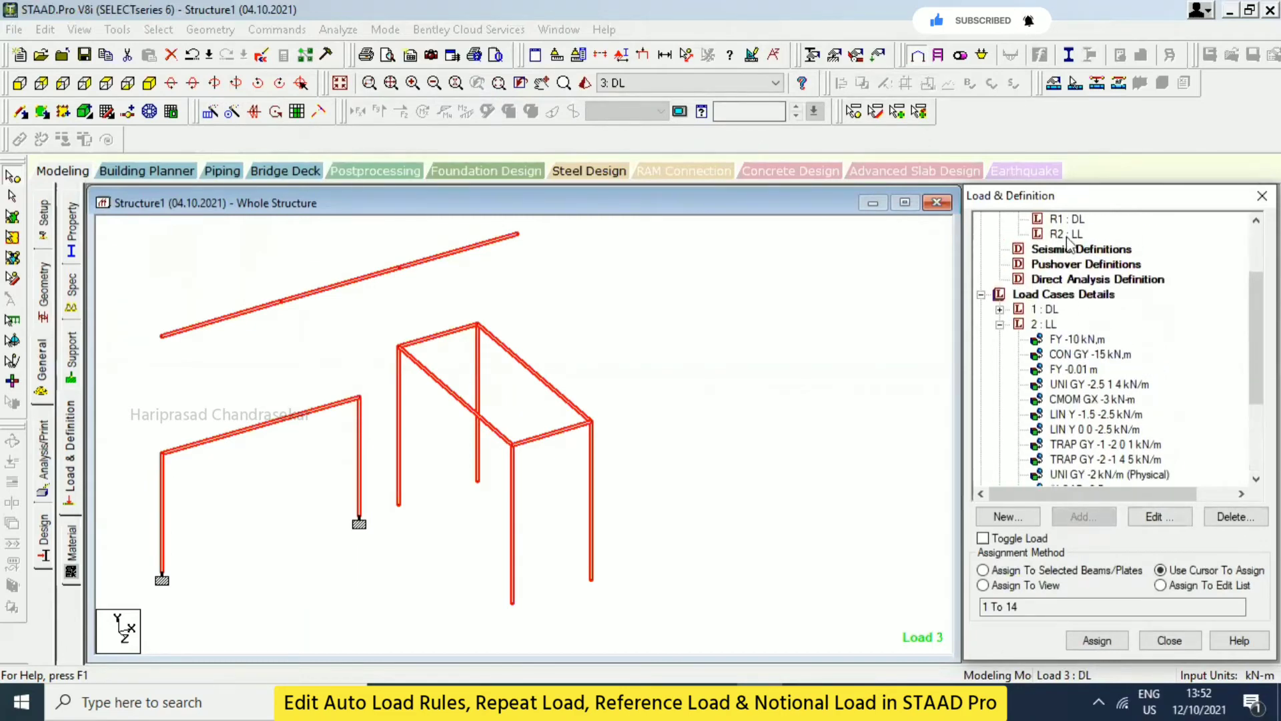
{"action": "left_click", "coordinate": [1061, 279]}
{"action": "left_click", "coordinate": [1084, 516]}
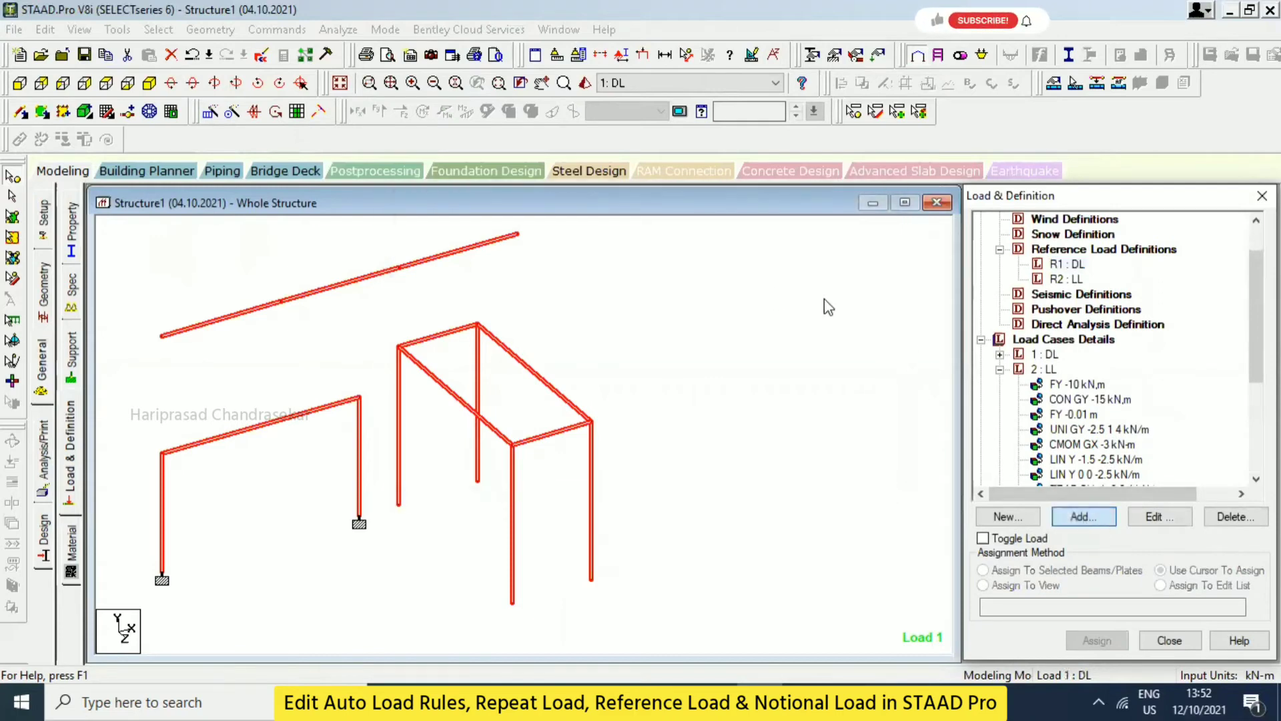
{"action": "left_click", "coordinate": [725, 602]}
{"action": "left_click", "coordinate": [802, 602]}
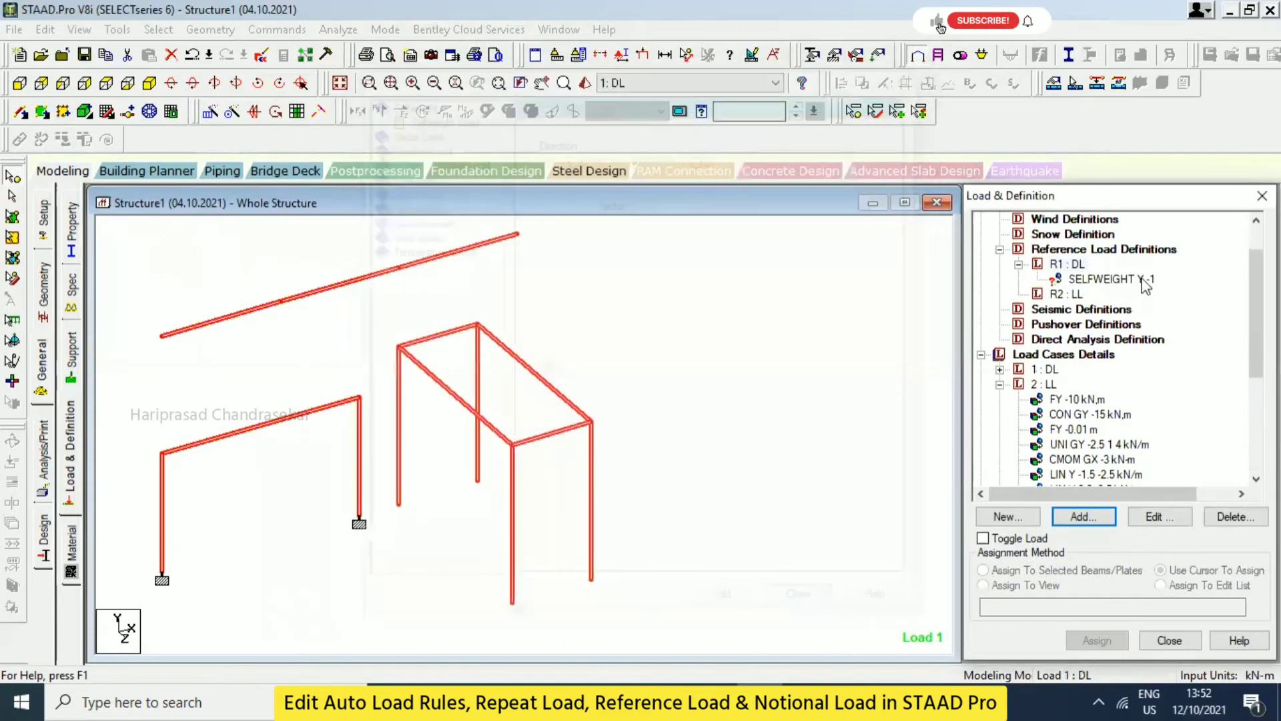
- Assign the selfweight of reference load R1 DL to the whole view
{"action": "left_click", "coordinate": [1050, 585]}
{"action": "left_click", "coordinate": [1097, 640]}
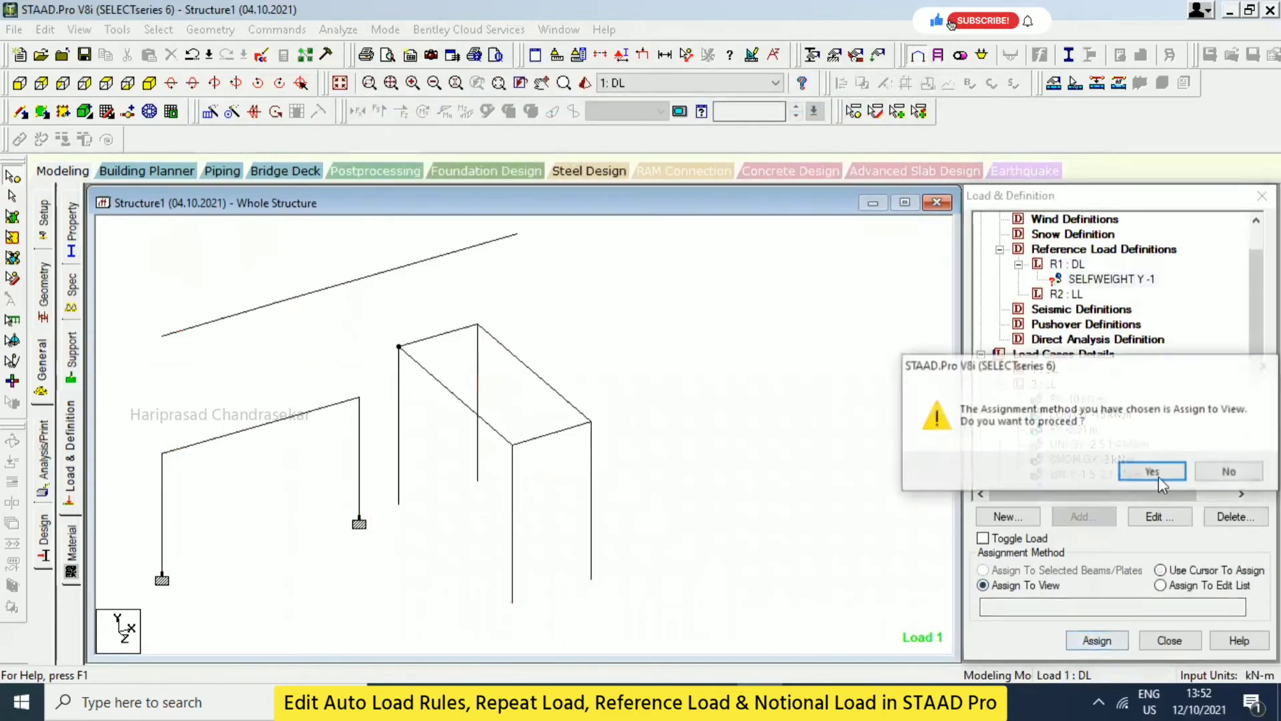
{"action": "left_click", "coordinate": [1152, 471]}
- Add a uniform member force of -2.5 kN/m in the GY direction to reference load R2 LL and assign it to the whole view
{"action": "left_click", "coordinate": [1082, 516]}
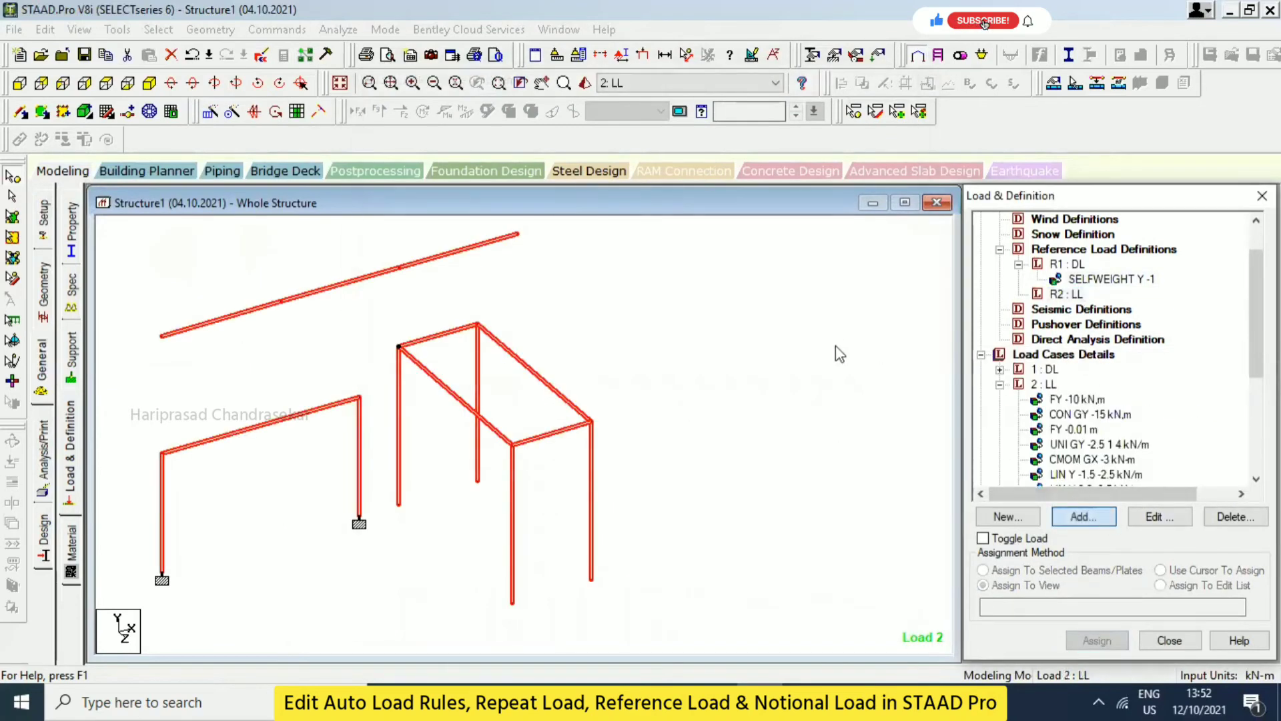
{"action": "left_click", "coordinate": [440, 147]}
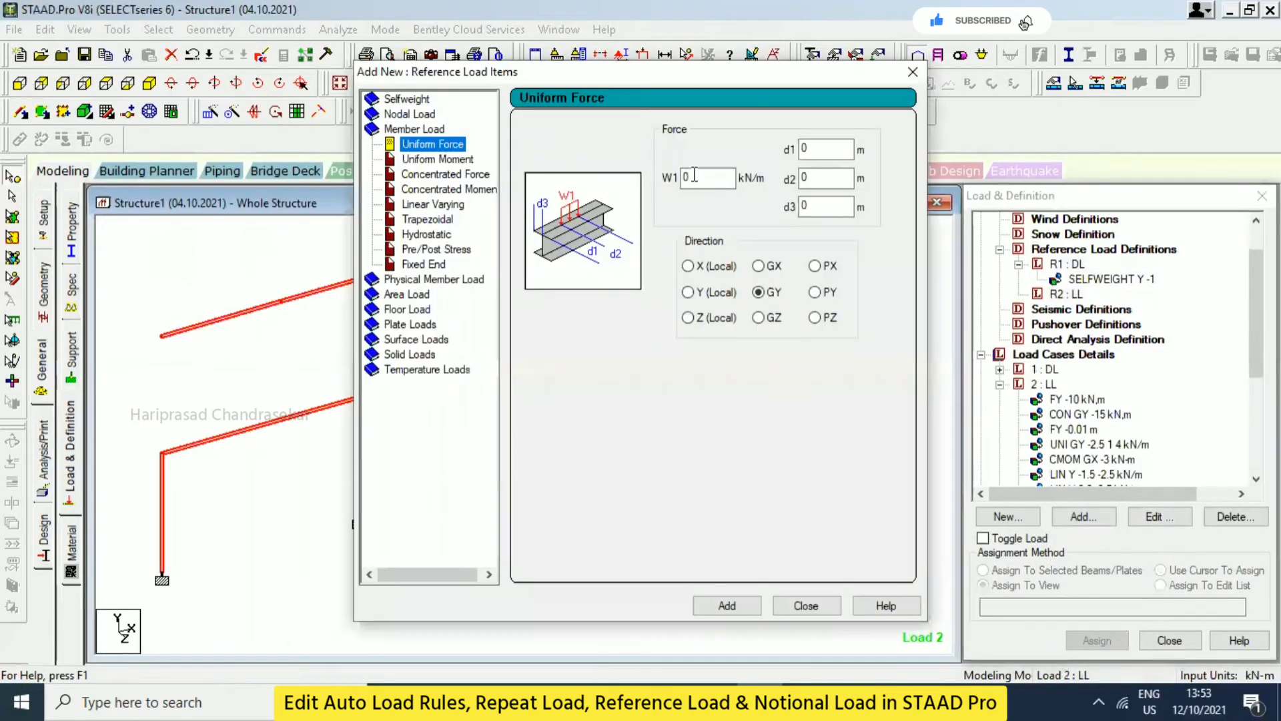
{"action": "key", "text": "Tab"}
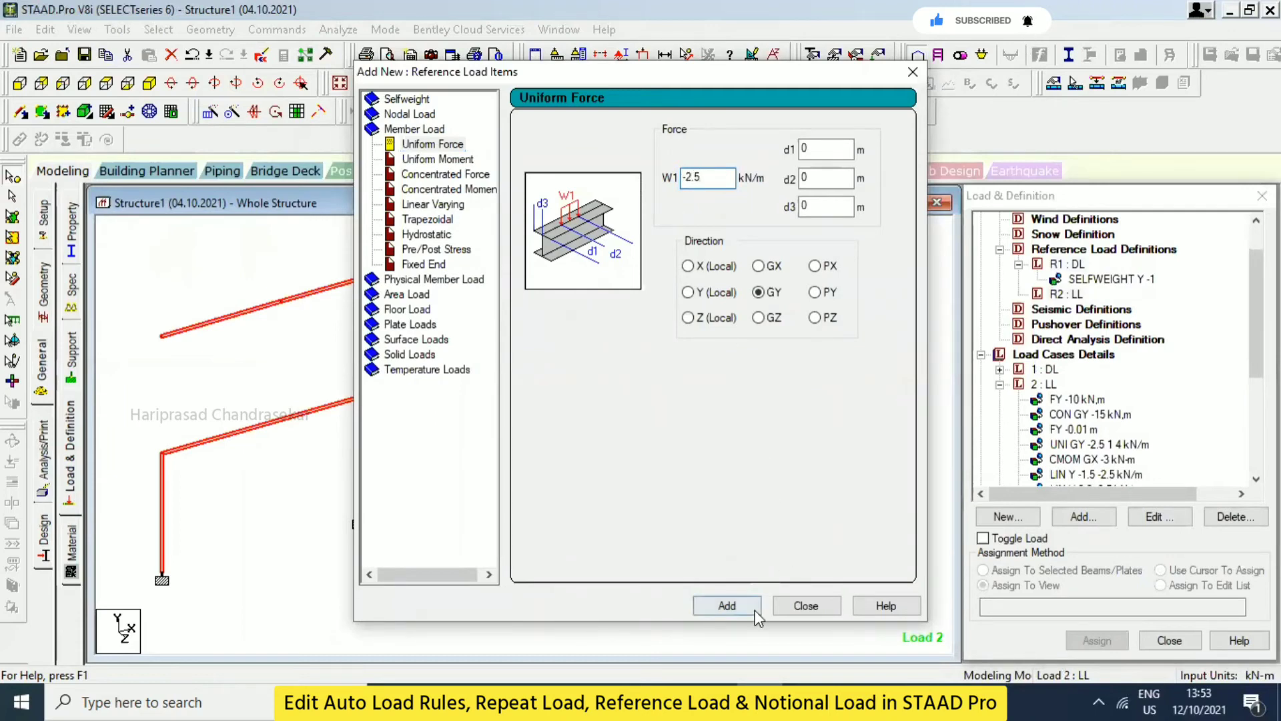
{"action": "left_click", "coordinate": [726, 605]}
{"action": "left_click", "coordinate": [806, 605]}
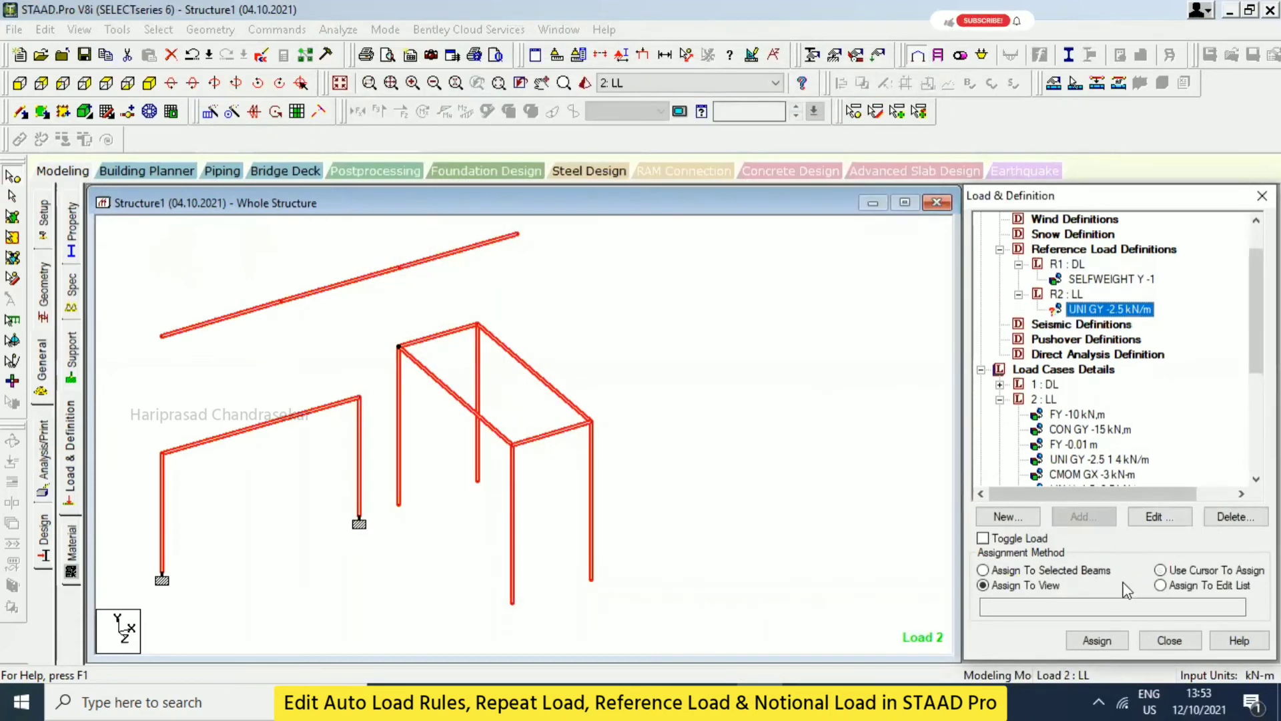
{"action": "left_click", "coordinate": [1097, 640]}
{"action": "left_click", "coordinate": [1132, 476]}
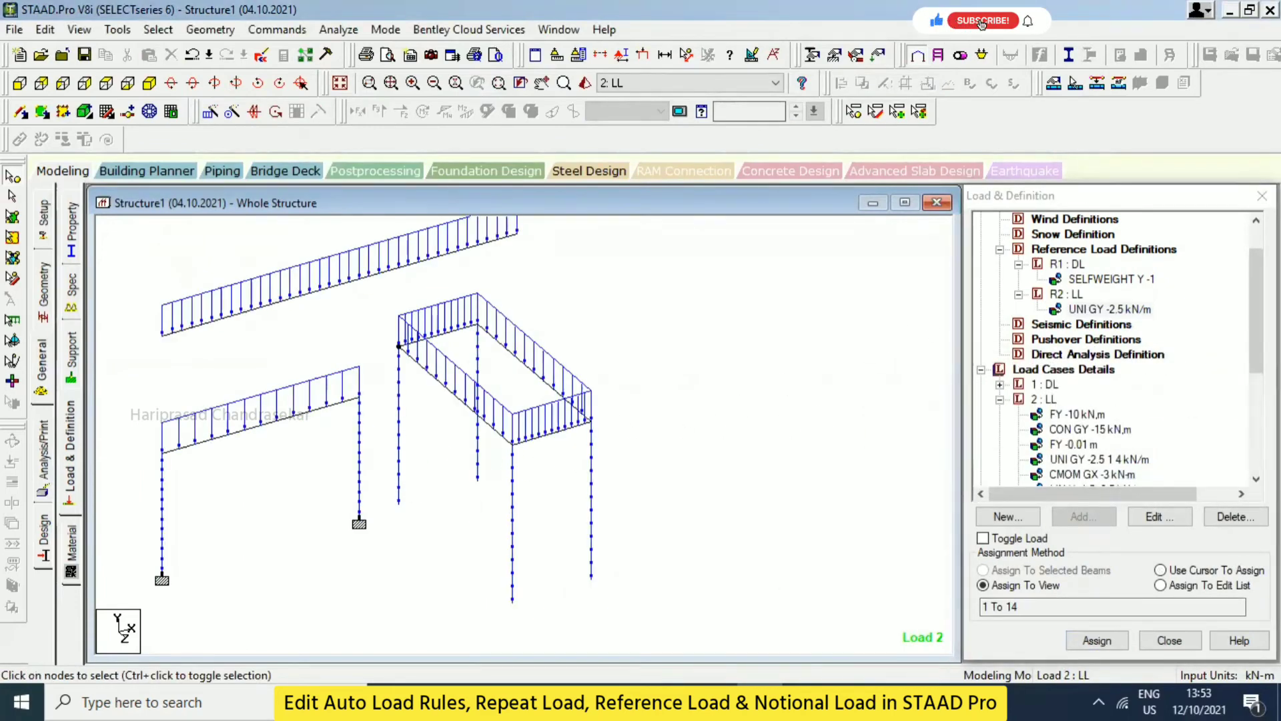
- Start a reference load item in load case 4 LL and include both R1 DL and R2 LL
{"action": "scroll", "coordinate": [1054, 434], "scroll_direction": "down", "scroll_amount": 5}
{"action": "left_click", "coordinate": [1053, 414]}
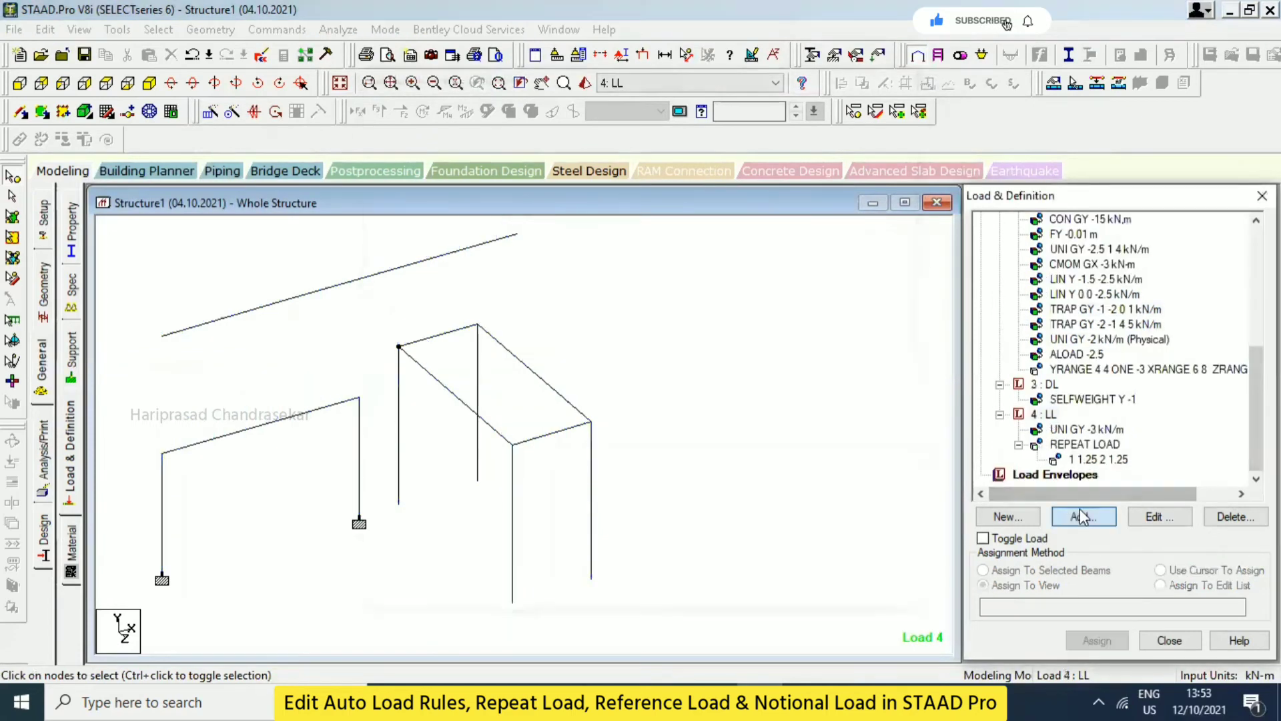
{"action": "left_click", "coordinate": [1081, 515]}
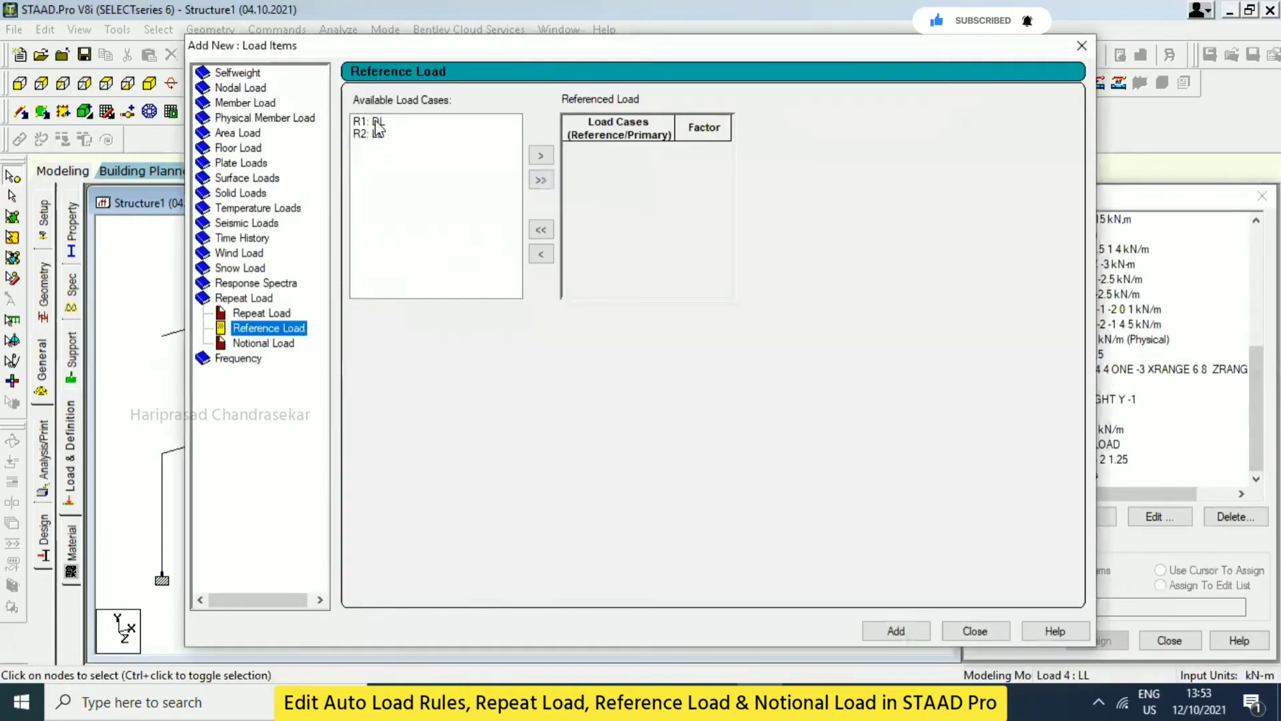
{"action": "left_click", "coordinate": [376, 123]}
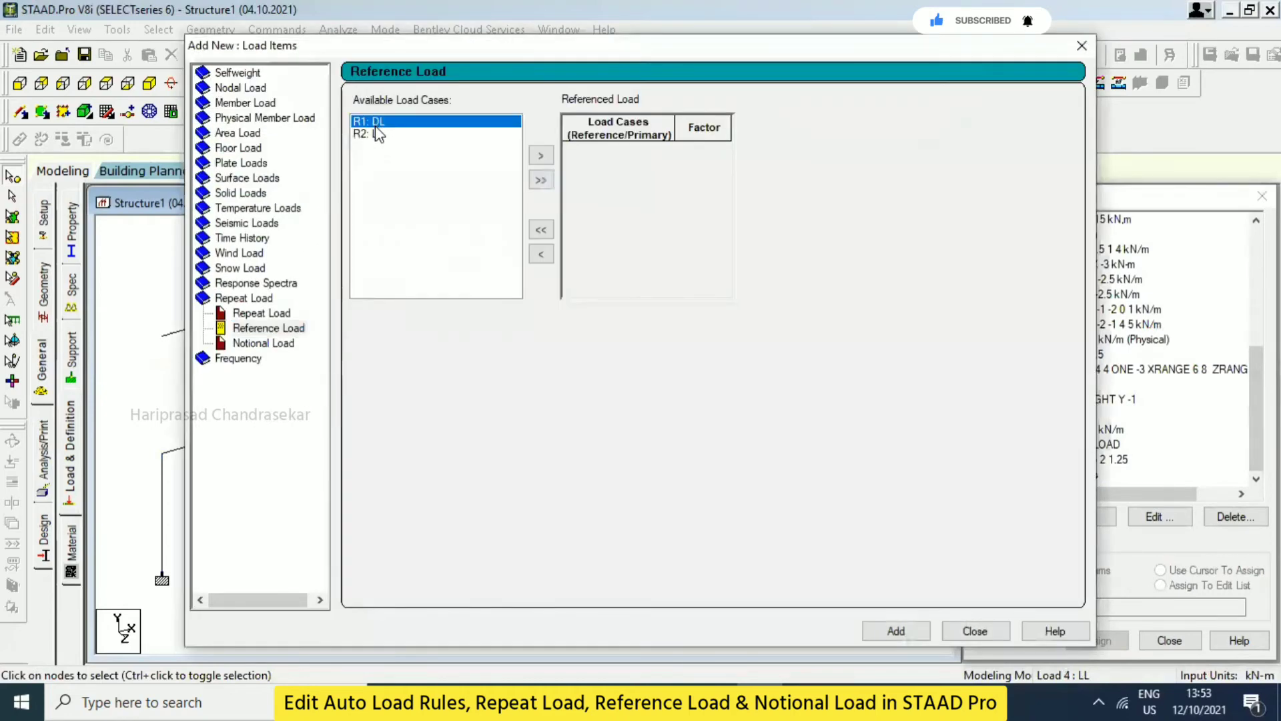
{"action": "left_click", "coordinate": [540, 179]}
- Set the factors of both referenced load cases to 1.4 and add the reference load to load case 4 LL
{"action": "left_click", "coordinate": [704, 152]}
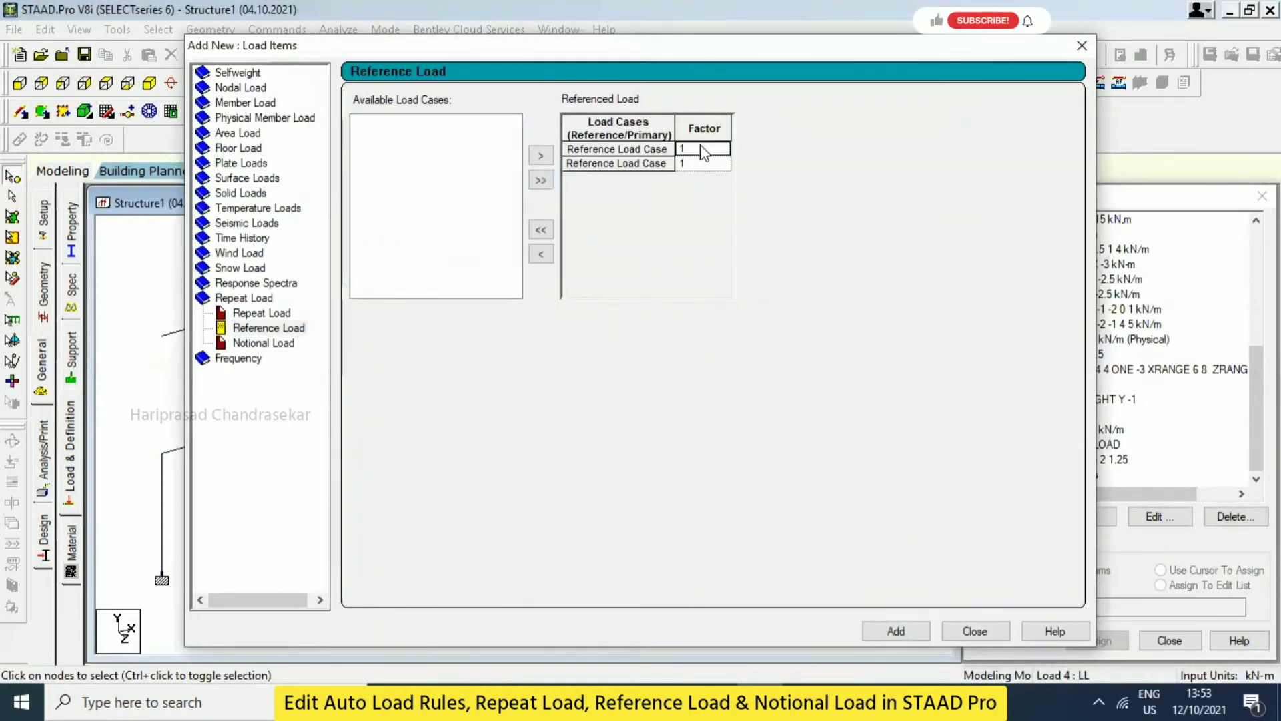
{"action": "type", "text": ".4"}
{"action": "left_click", "coordinate": [692, 170]}
{"action": "left_click", "coordinate": [692, 169]}
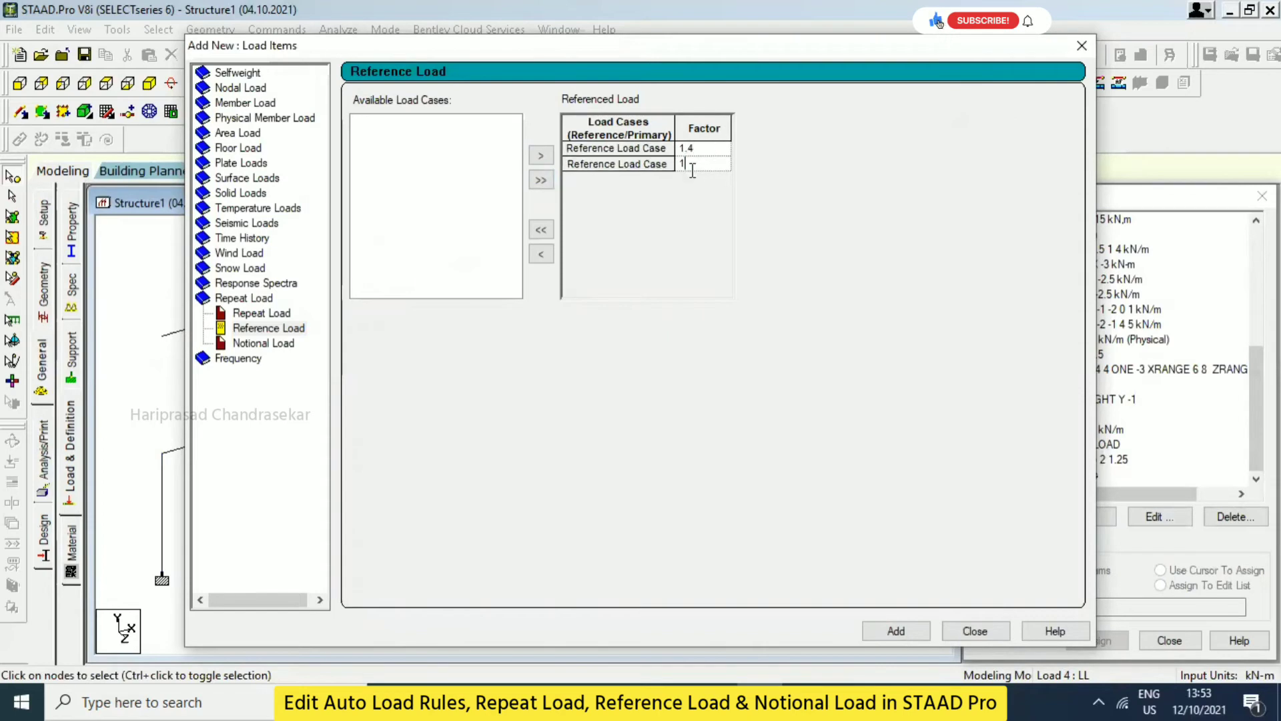
{"action": "type", "text": ".4"}
{"action": "left_click", "coordinate": [896, 630]}
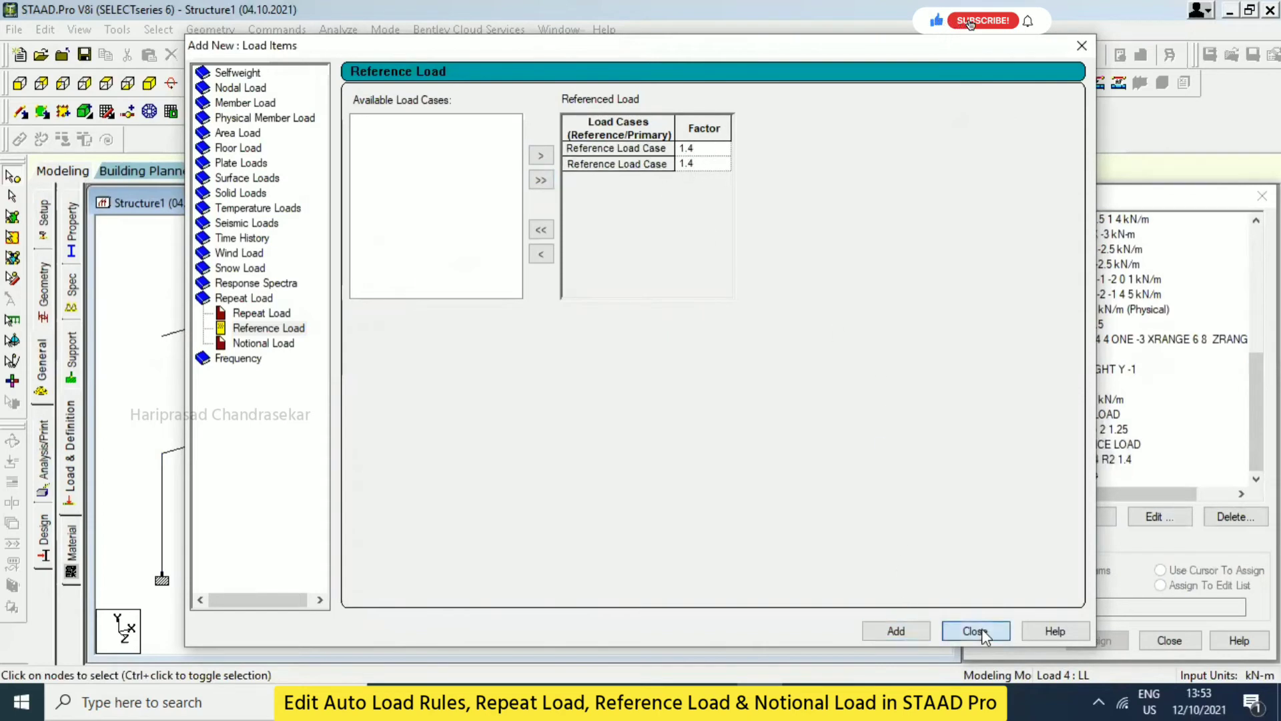
{"action": "left_click", "coordinate": [975, 630]}
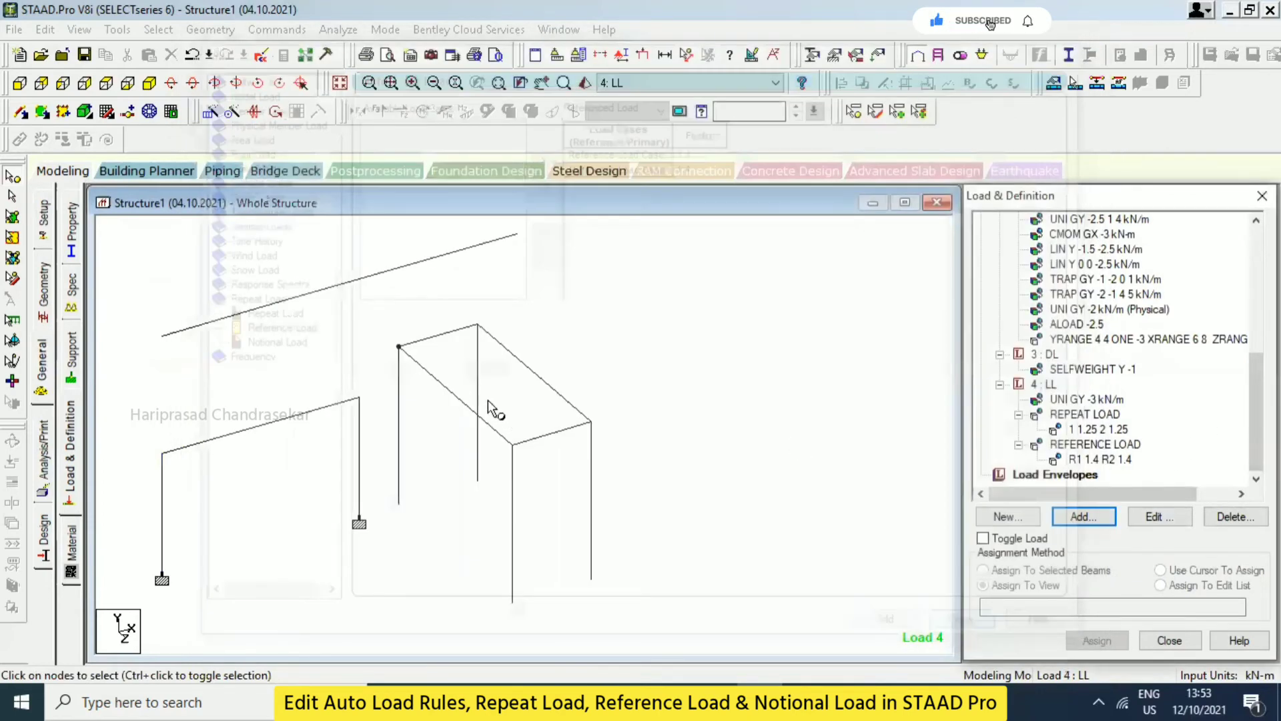
- Save the modified structure and display the R1 1.4 R2 1.4 reference load on the model
{"action": "left_click", "coordinate": [642, 387]}
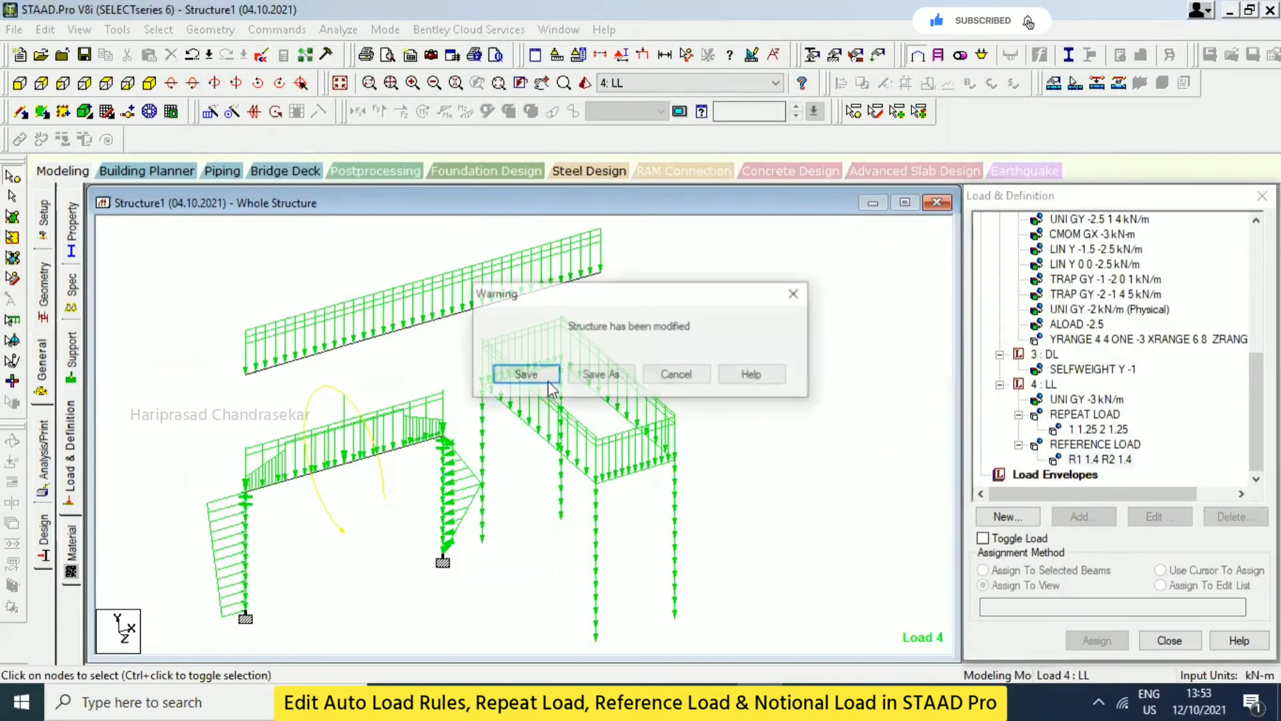
{"action": "left_click", "coordinate": [676, 375]}
{"action": "scroll", "coordinate": [1210, 403], "scroll_direction": "up", "scroll_amount": 10}
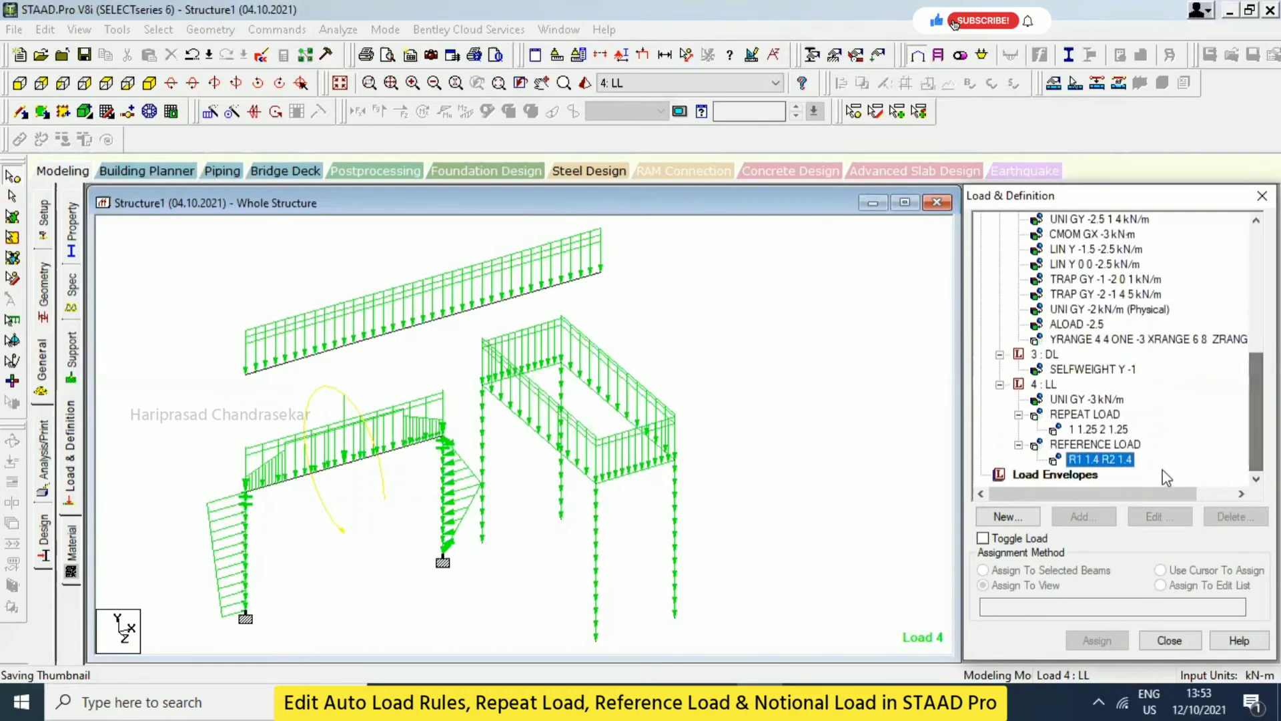
- Start a notional load in load case 4 LL and include reference load R1 DL with factor 0.002 in the X direction
{"action": "left_click", "coordinate": [1044, 384]}
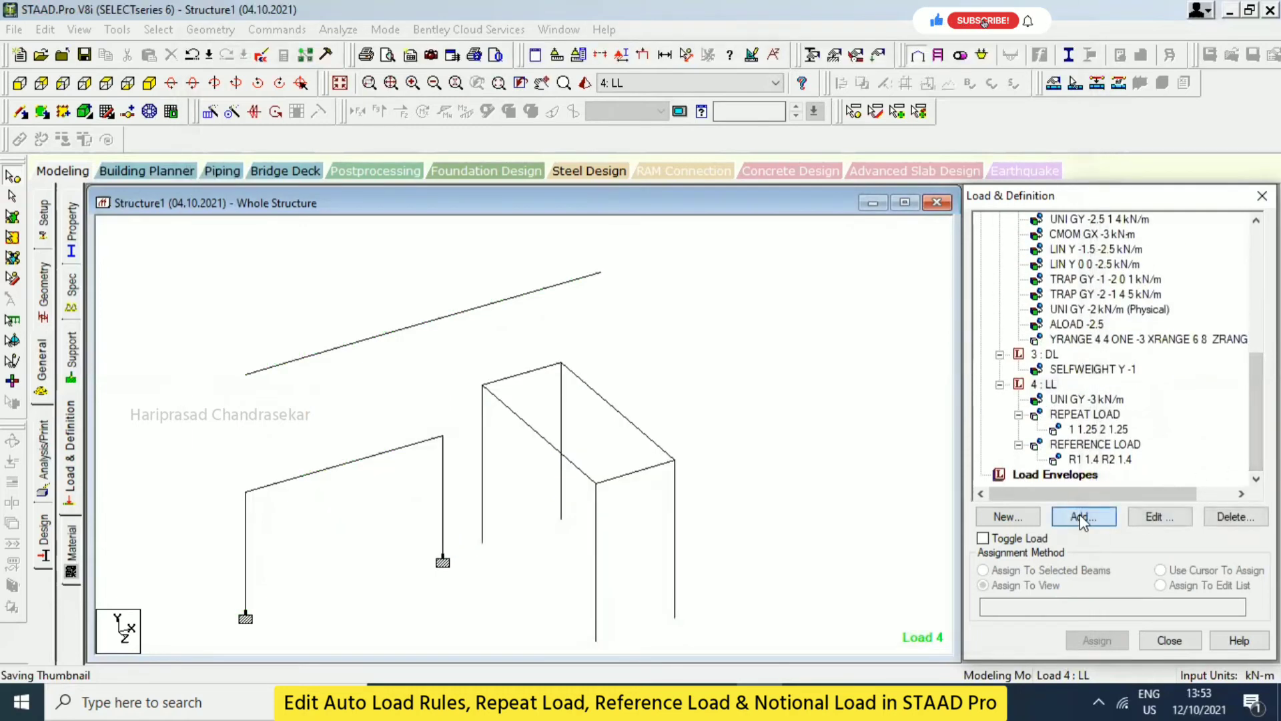
{"action": "left_click", "coordinate": [1080, 515]}
{"action": "left_click", "coordinate": [242, 315]}
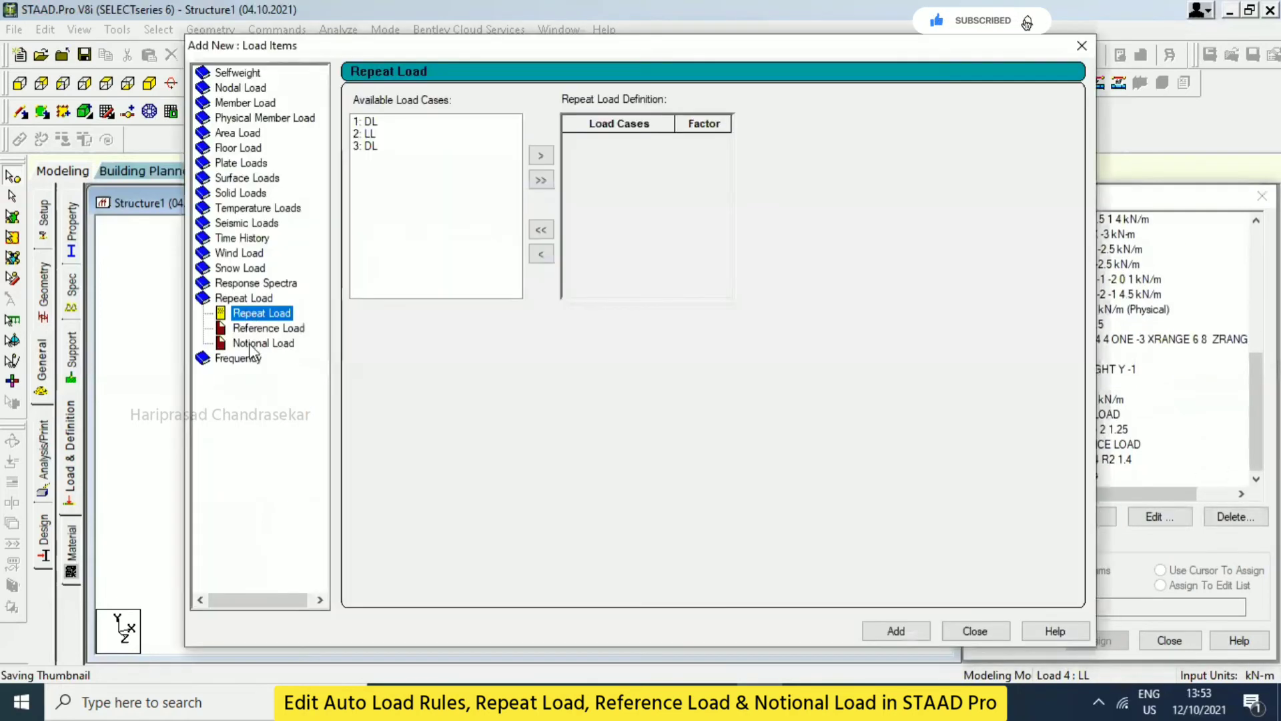
{"action": "left_click", "coordinate": [257, 342]}
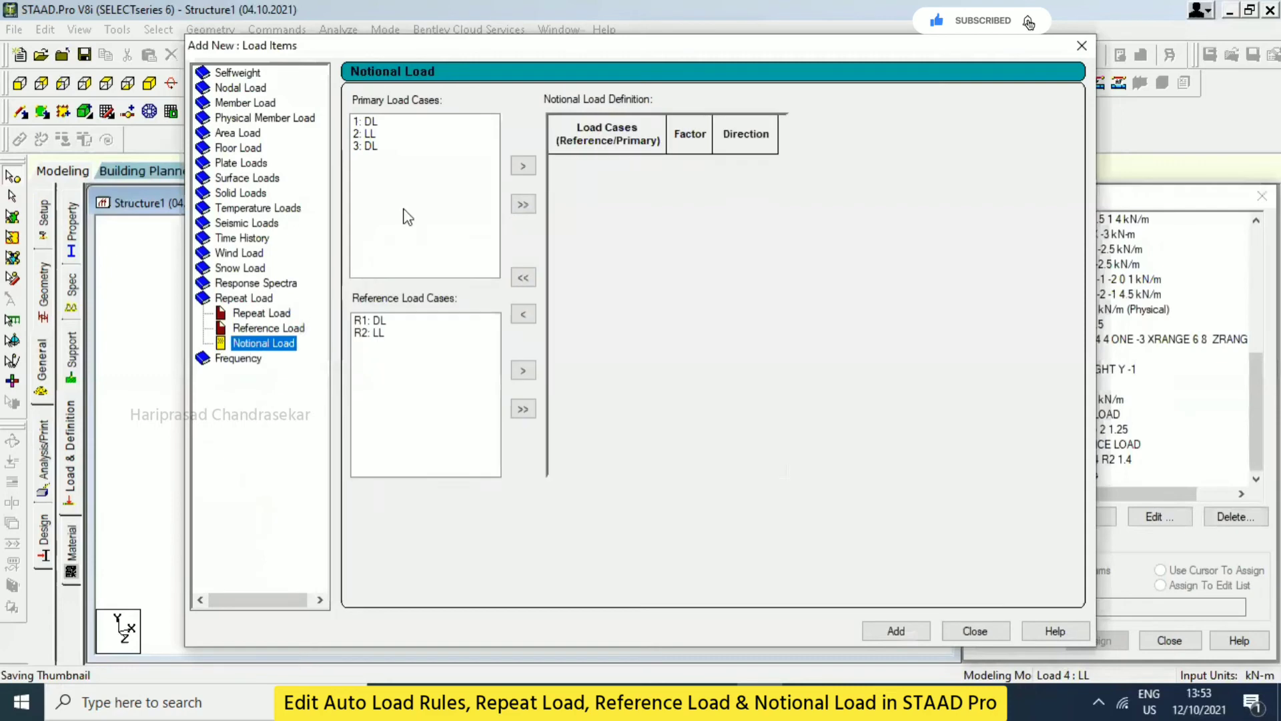
{"action": "left_click", "coordinate": [384, 321]}
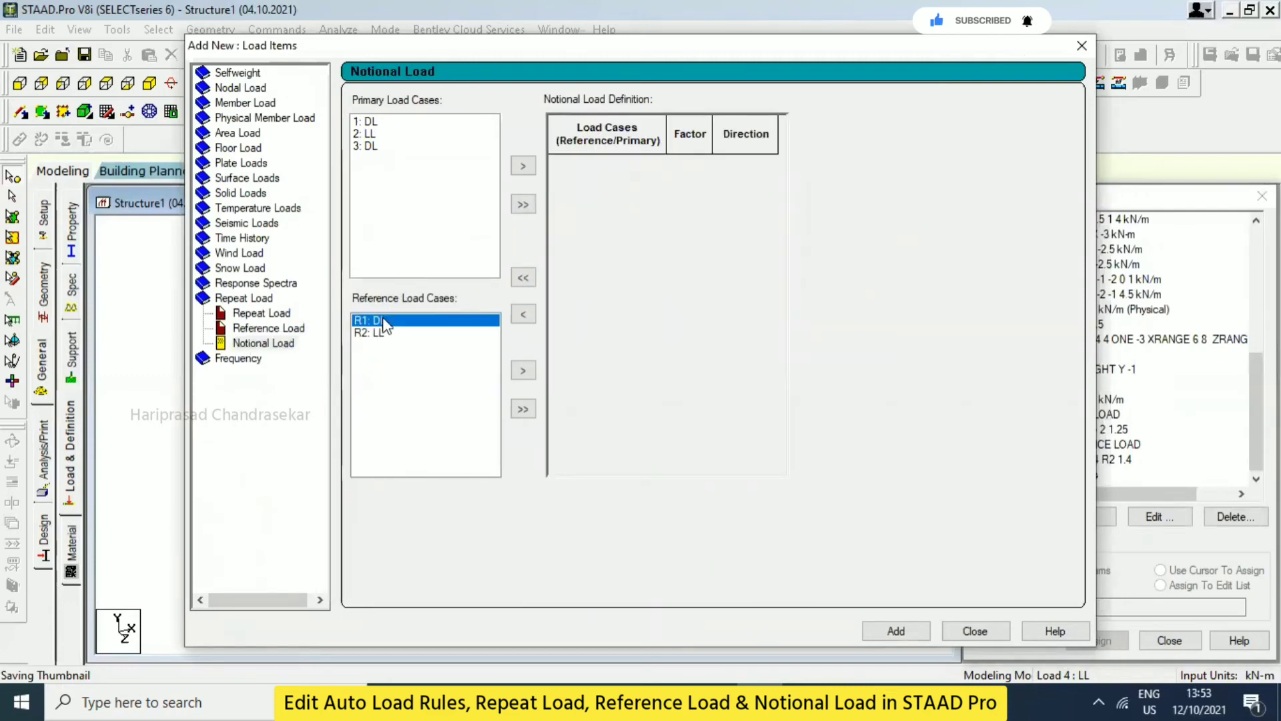
{"action": "left_click", "coordinate": [523, 166]}
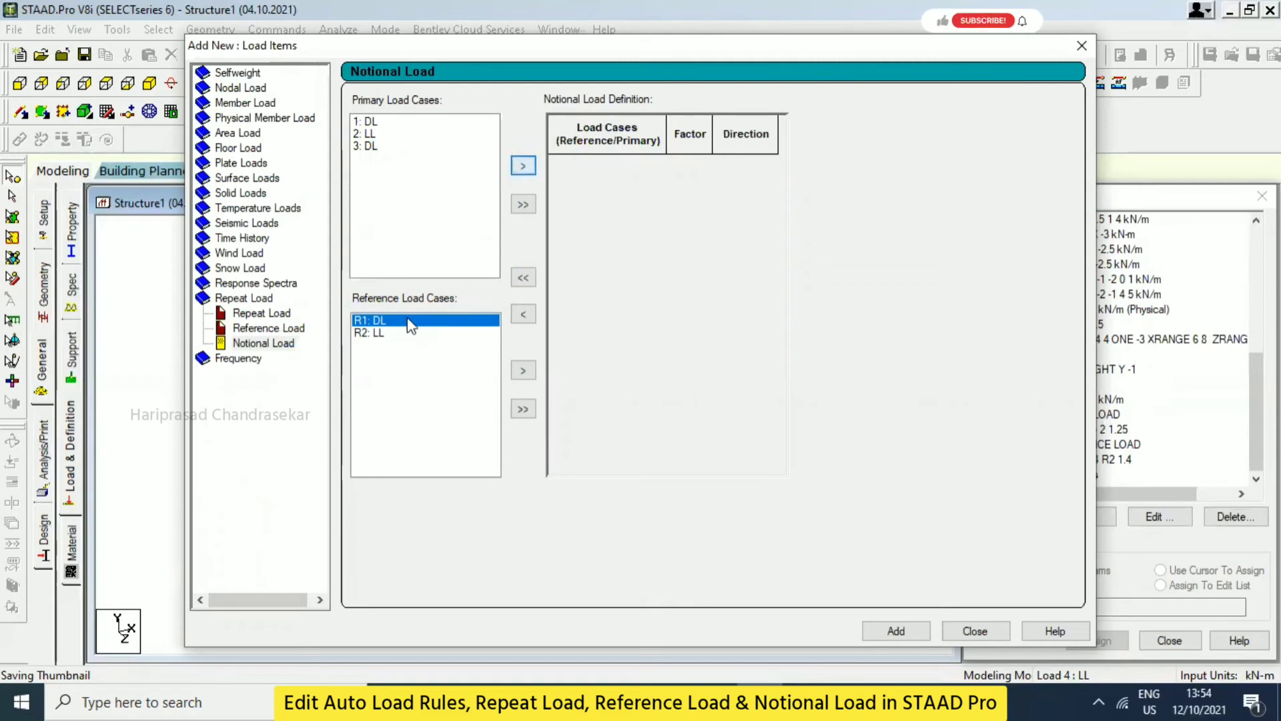
{"action": "left_click", "coordinate": [523, 370]}
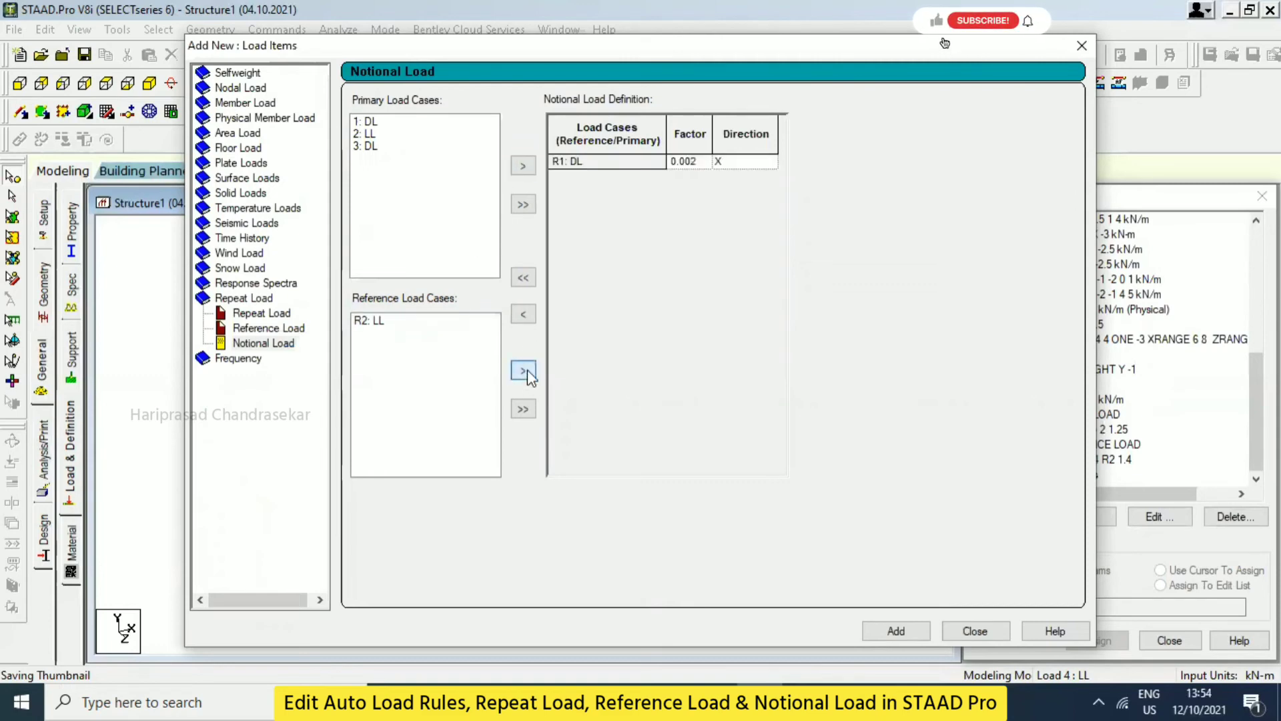
{"action": "left_click", "coordinate": [739, 164]}
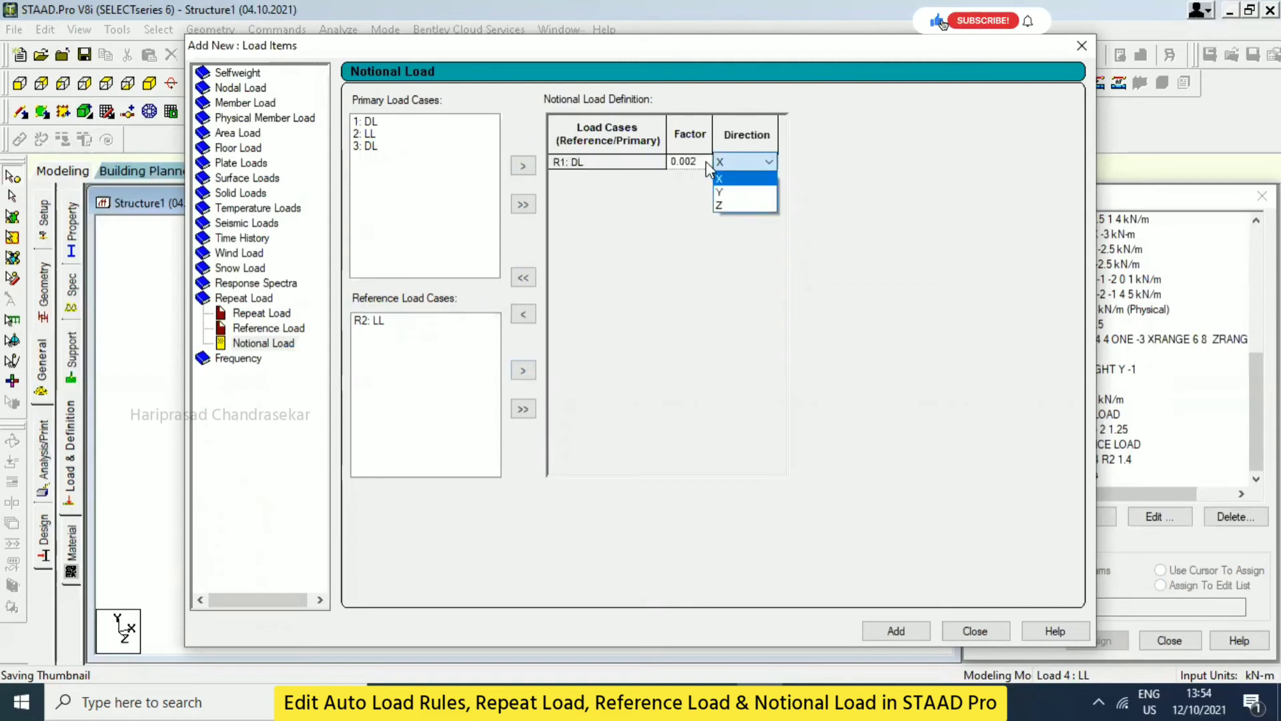
{"action": "left_click", "coordinate": [741, 178]}
{"action": "left_click", "coordinate": [703, 162]}
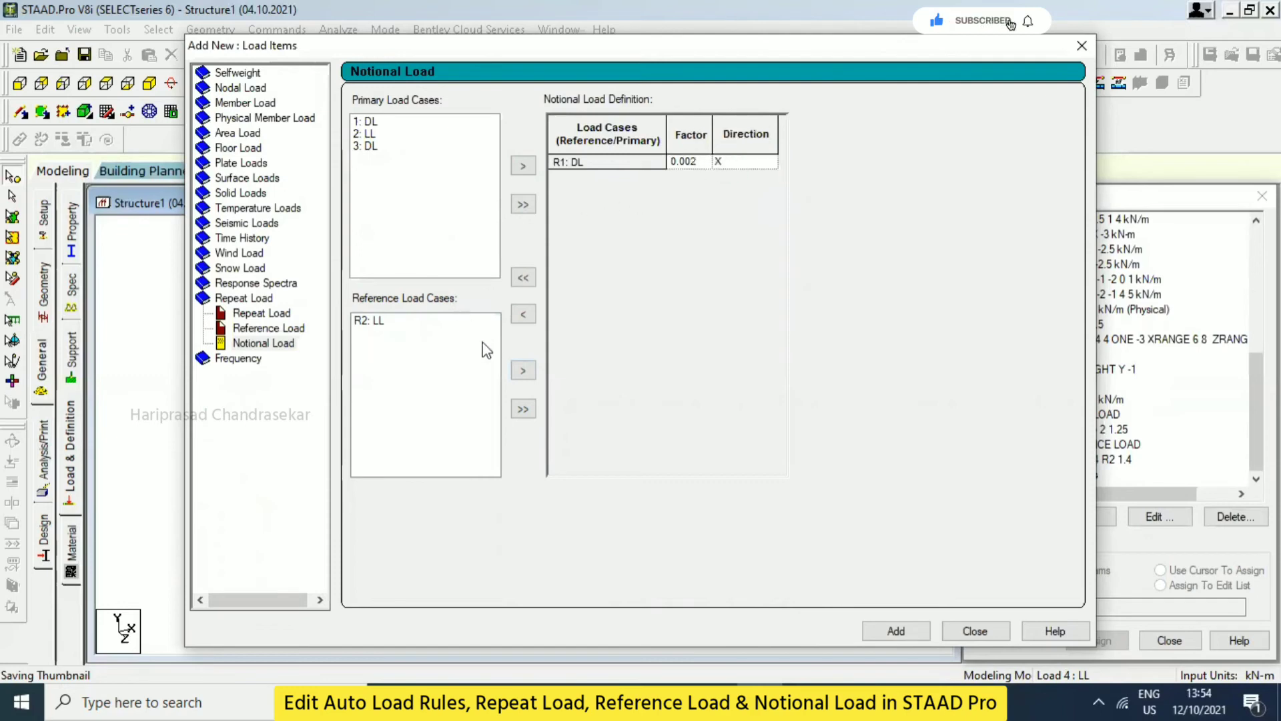
- Include reference load R2 LL with factor 0.002 in the Y direction and add the notional load to load case 4 LL
{"action": "left_click", "coordinate": [416, 322]}
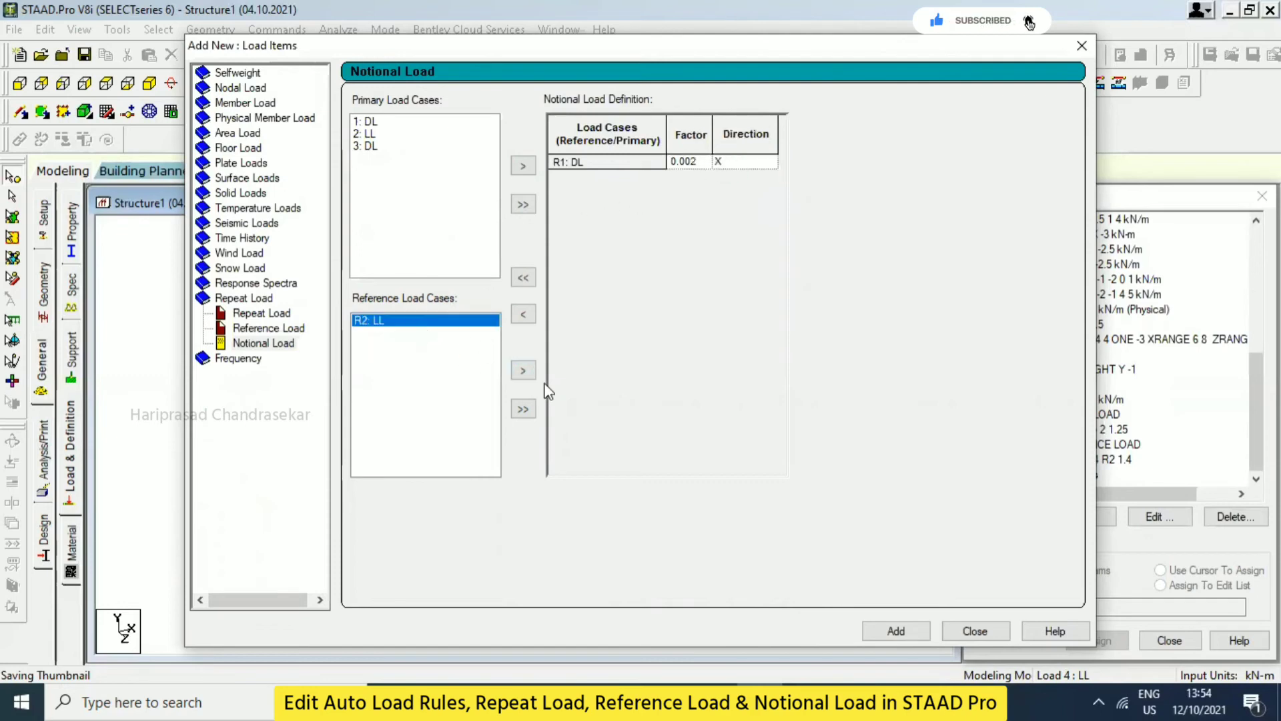
{"action": "left_click", "coordinate": [523, 371]}
{"action": "left_click", "coordinate": [752, 176]}
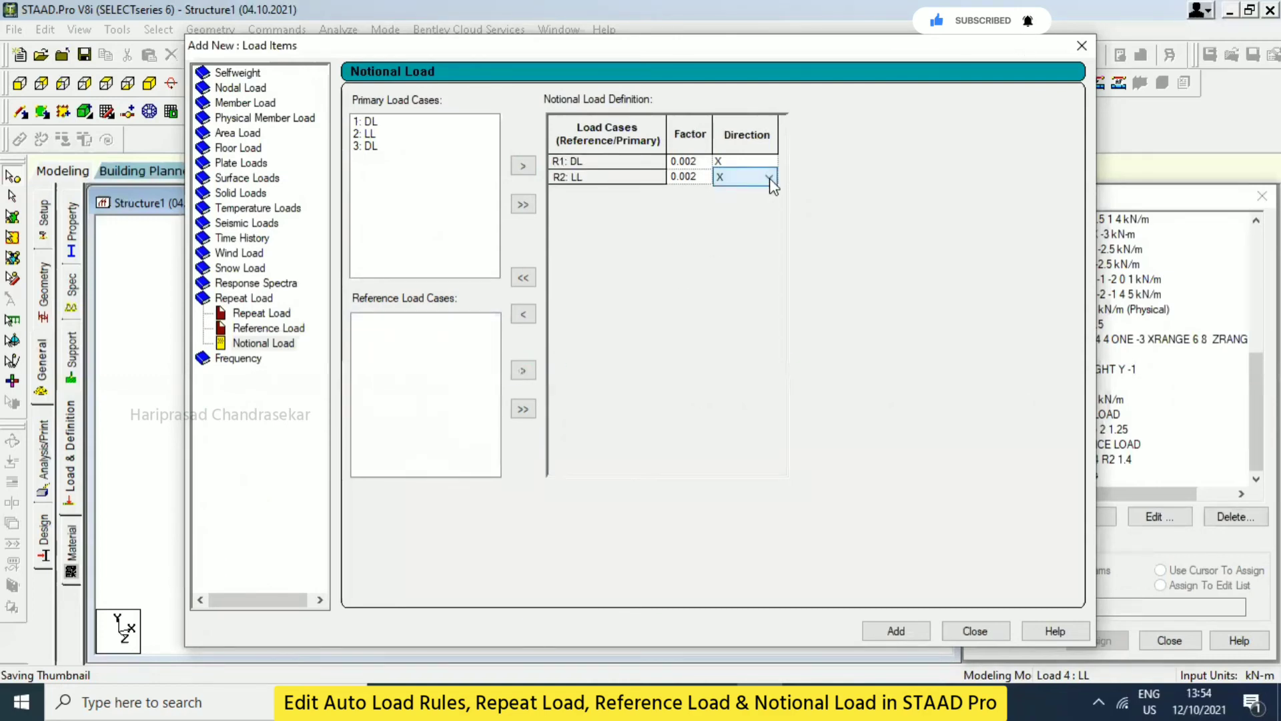
{"action": "left_click", "coordinate": [768, 177]}
{"action": "left_click", "coordinate": [759, 211]}
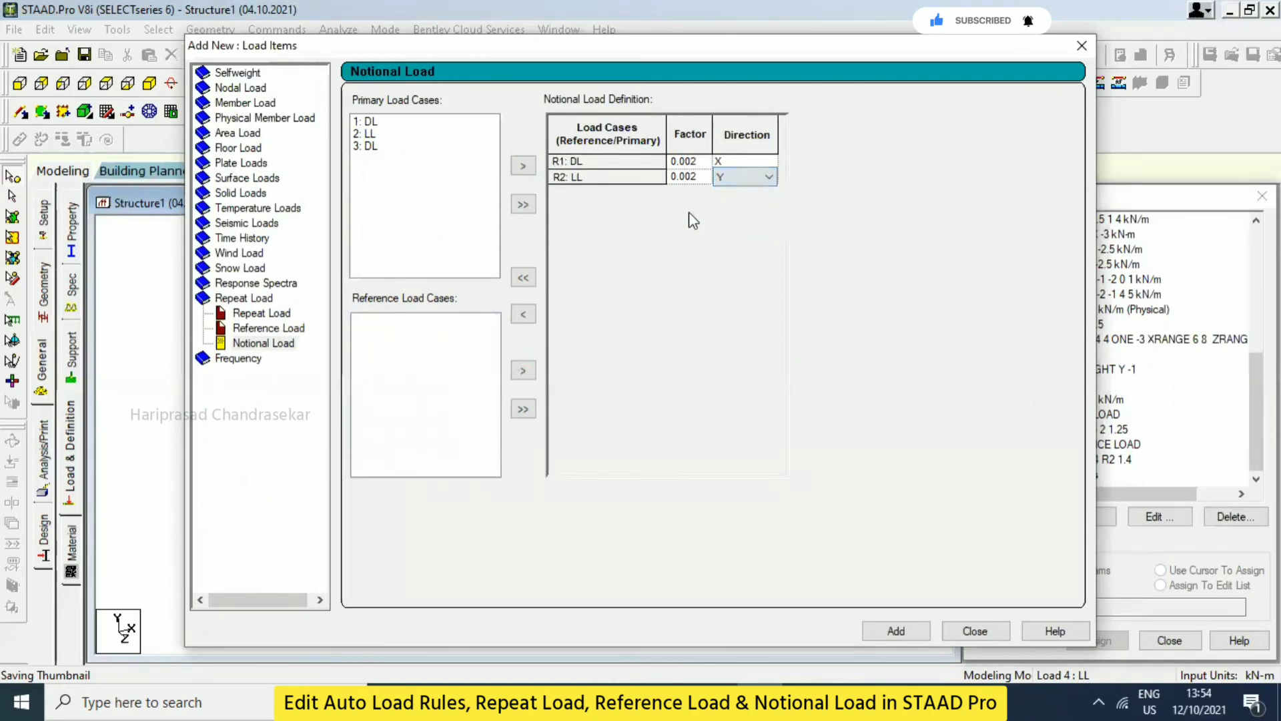
{"action": "left_click", "coordinate": [897, 630]}
{"action": "left_click", "coordinate": [975, 631]}
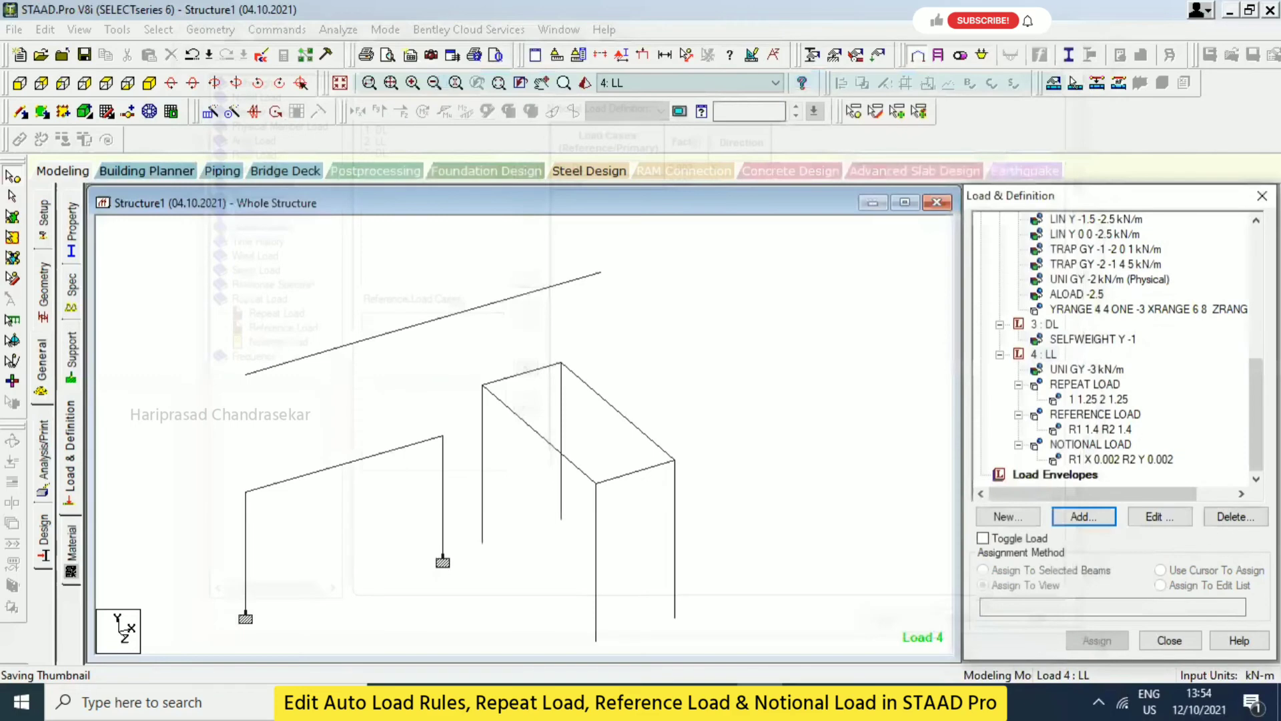
- Display the new notional load on the model and review its definition without changing it
{"action": "left_click", "coordinate": [1116, 461]}
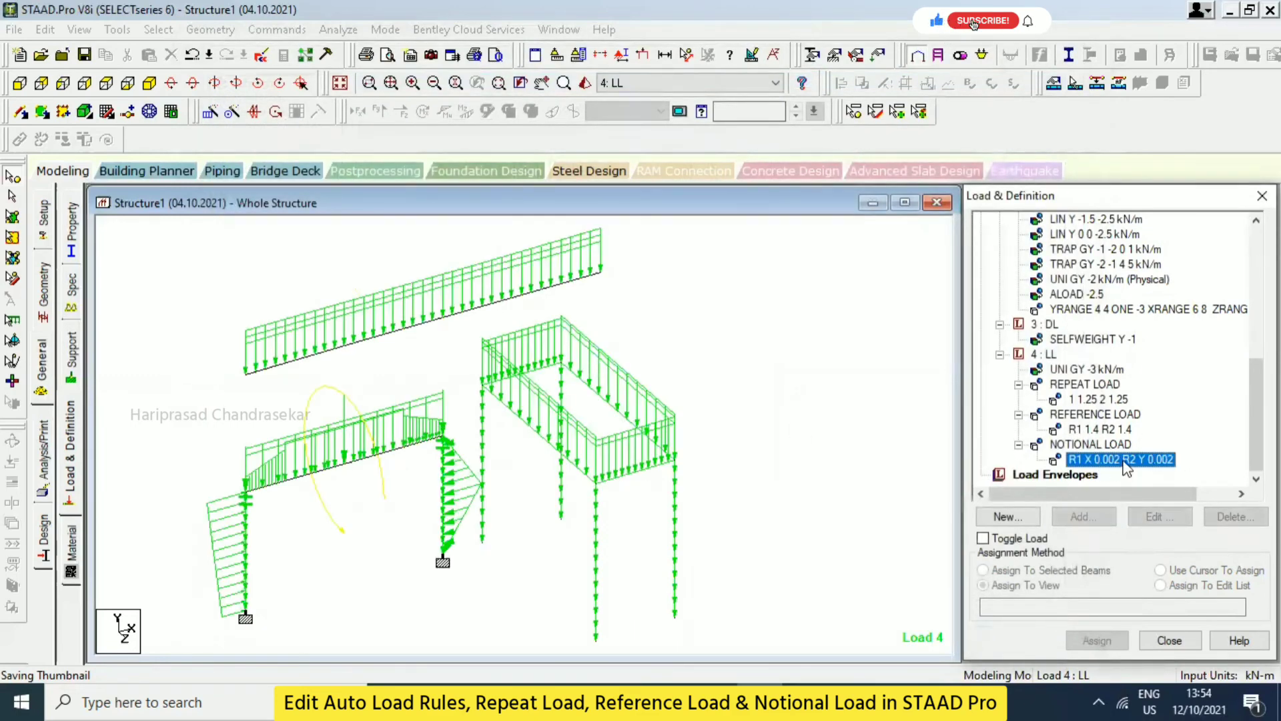
{"action": "left_click", "coordinate": [1097, 456]}
{"action": "left_click", "coordinate": [1149, 517]}
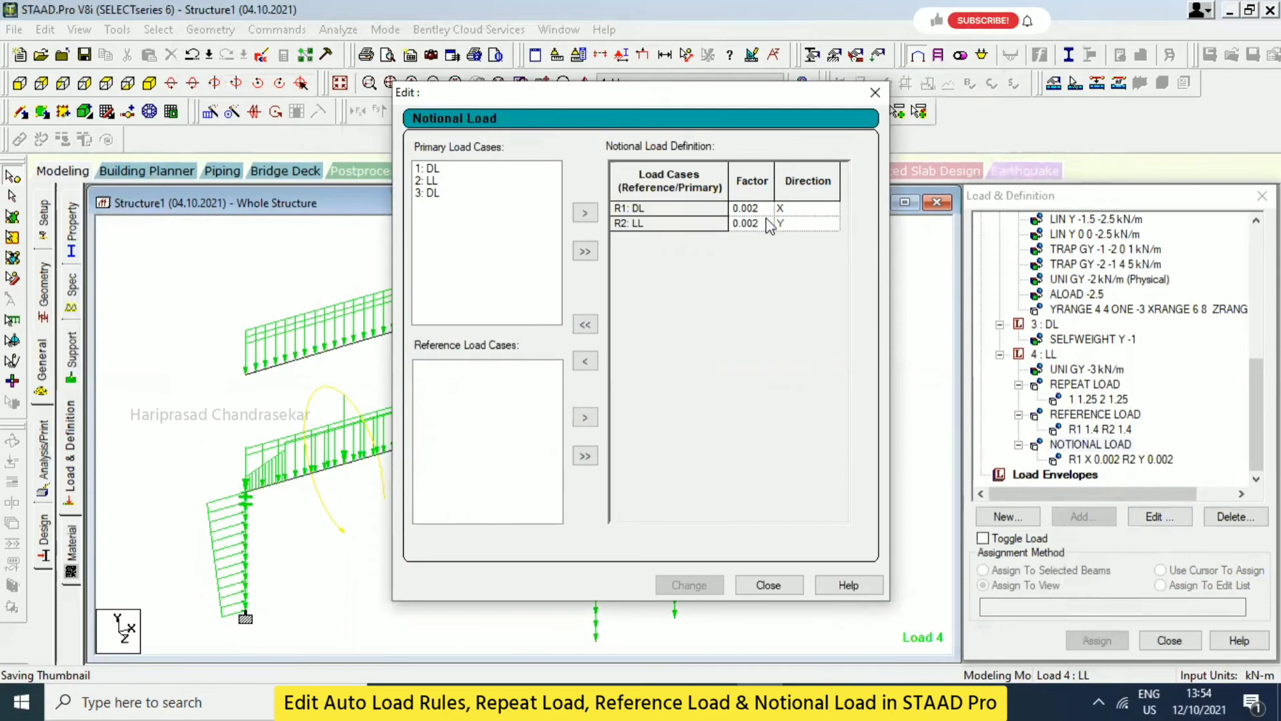
{"action": "left_click", "coordinate": [875, 92]}
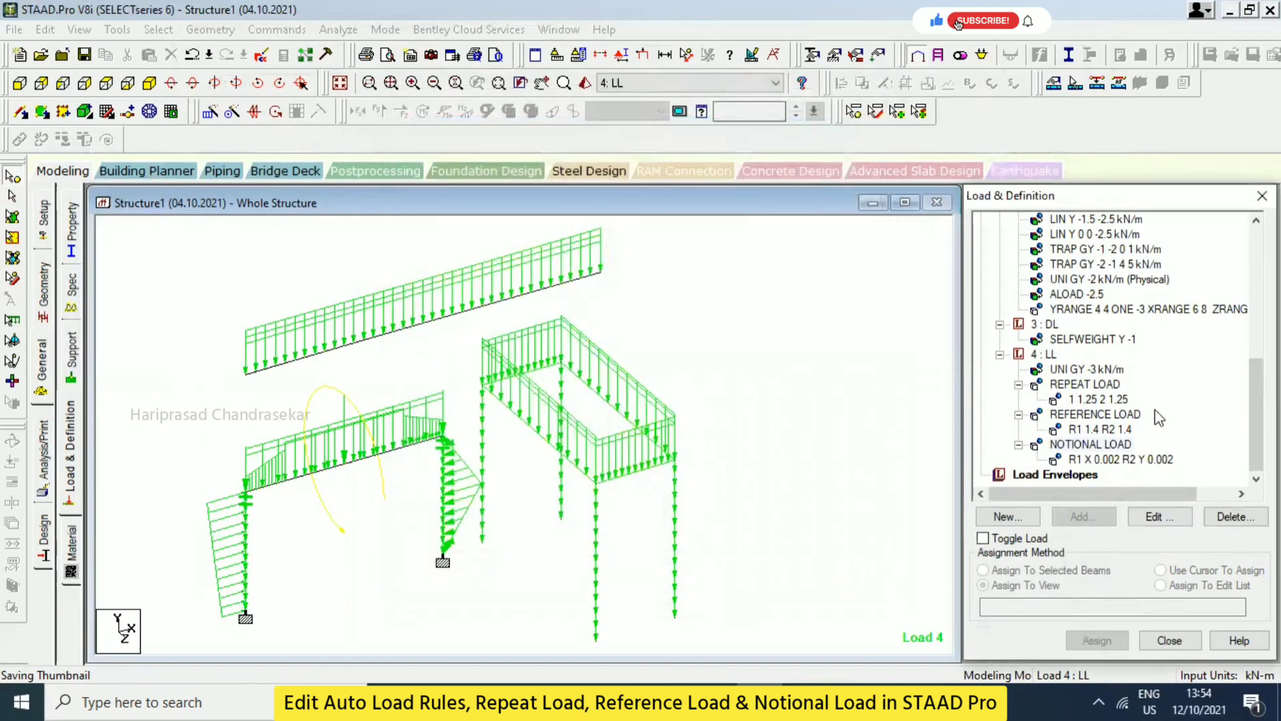
- Examine the Rayleigh Frequency and Modal Calculation load options available for load case 4 LL without adding either
{"action": "left_click", "coordinate": [1044, 353]}
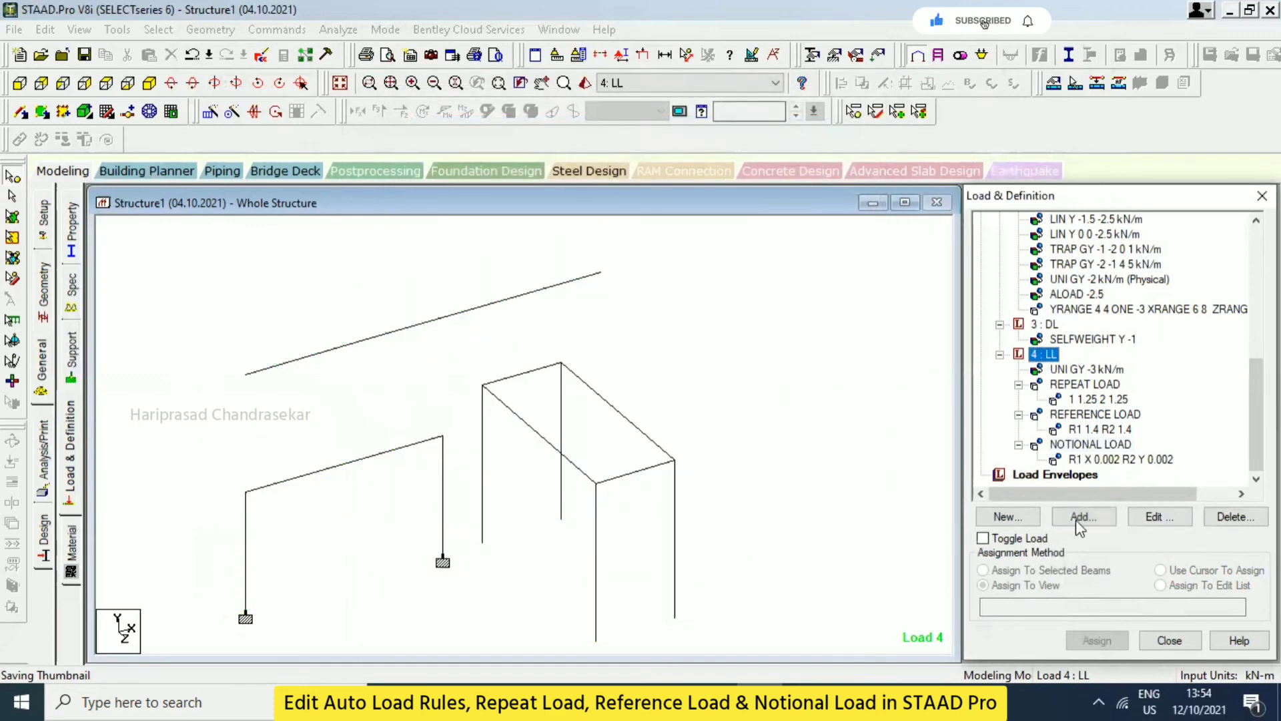
{"action": "left_click", "coordinate": [1081, 516]}
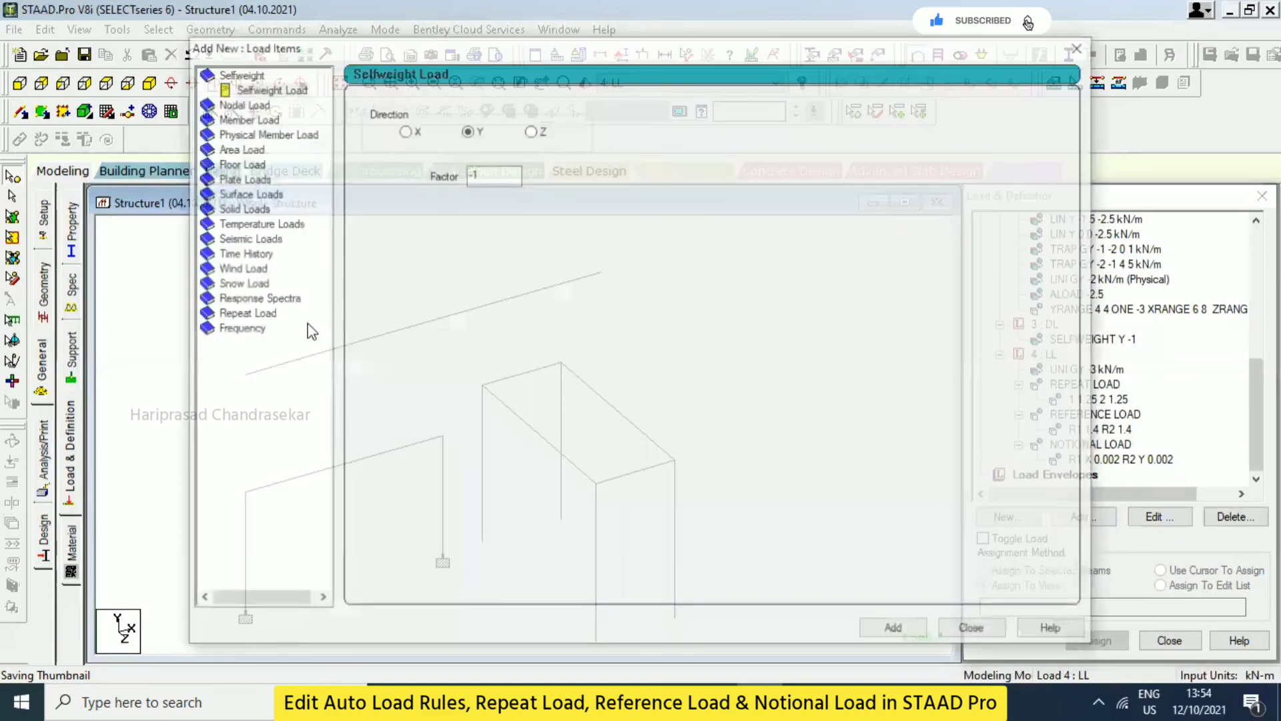
{"action": "left_click", "coordinate": [259, 327]}
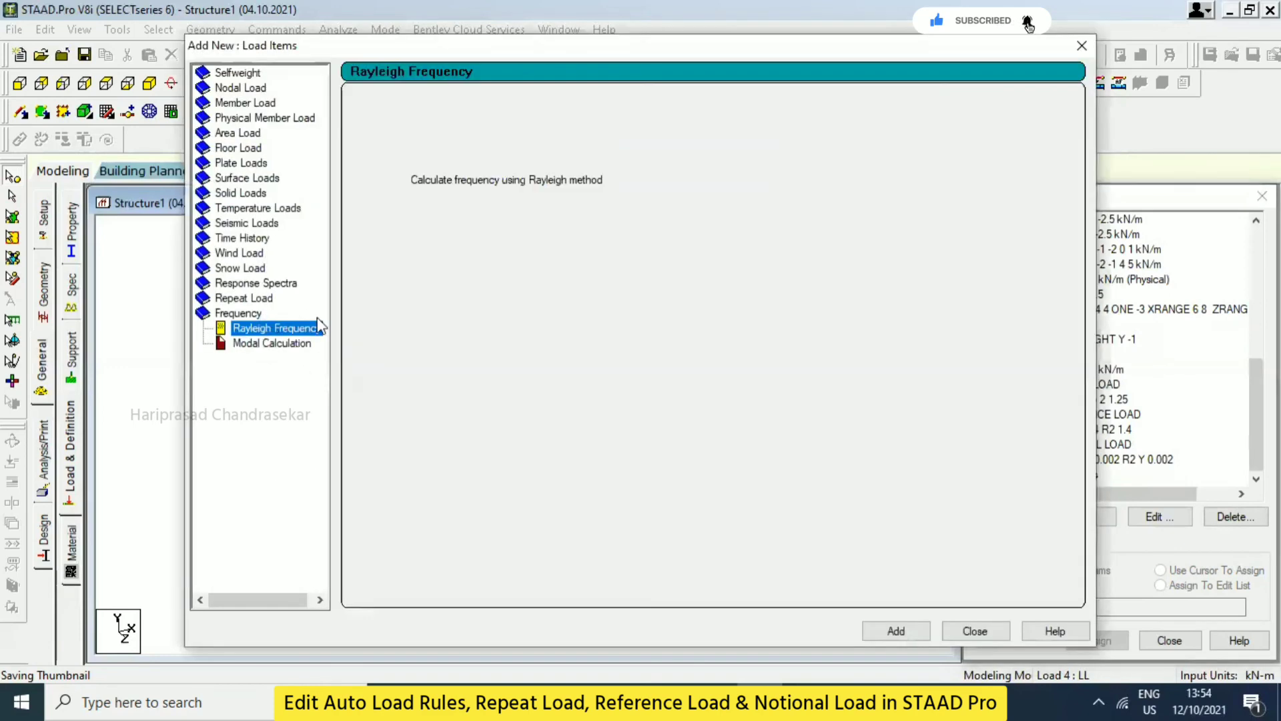
{"action": "double_click", "coordinate": [254, 315]}
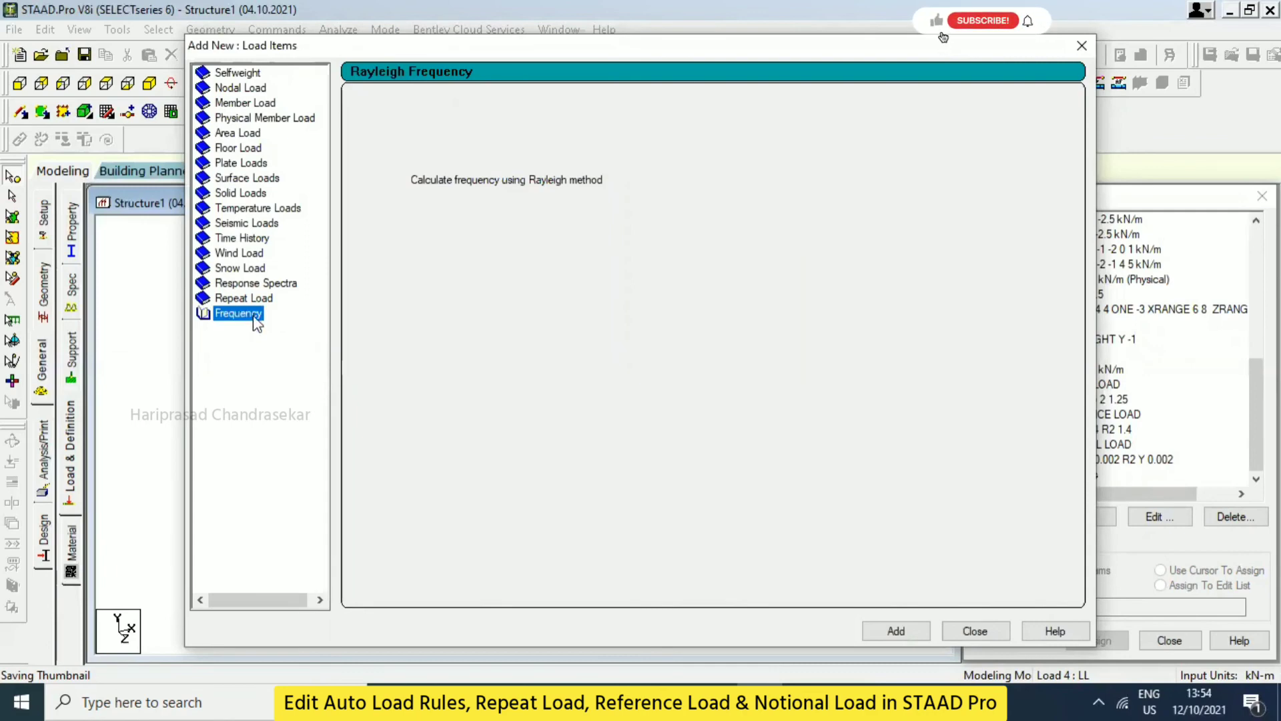
{"action": "double_click", "coordinate": [253, 315]}
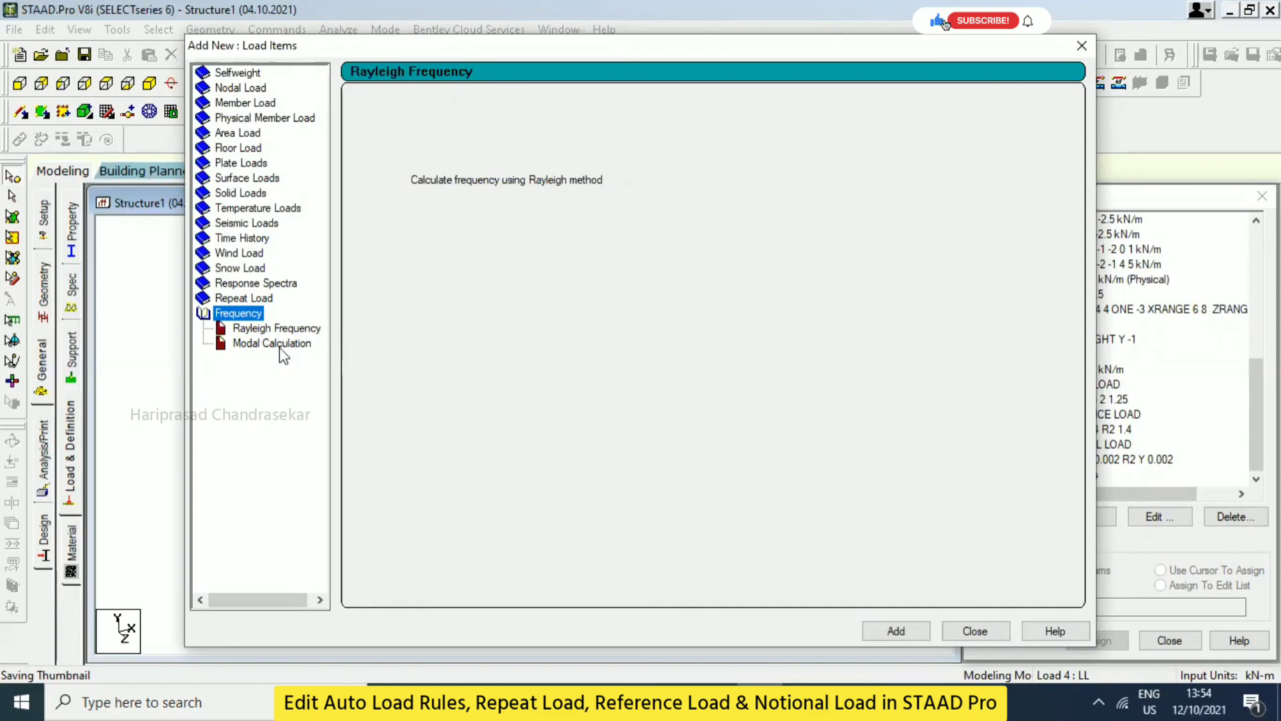
{"action": "left_click", "coordinate": [292, 342]}
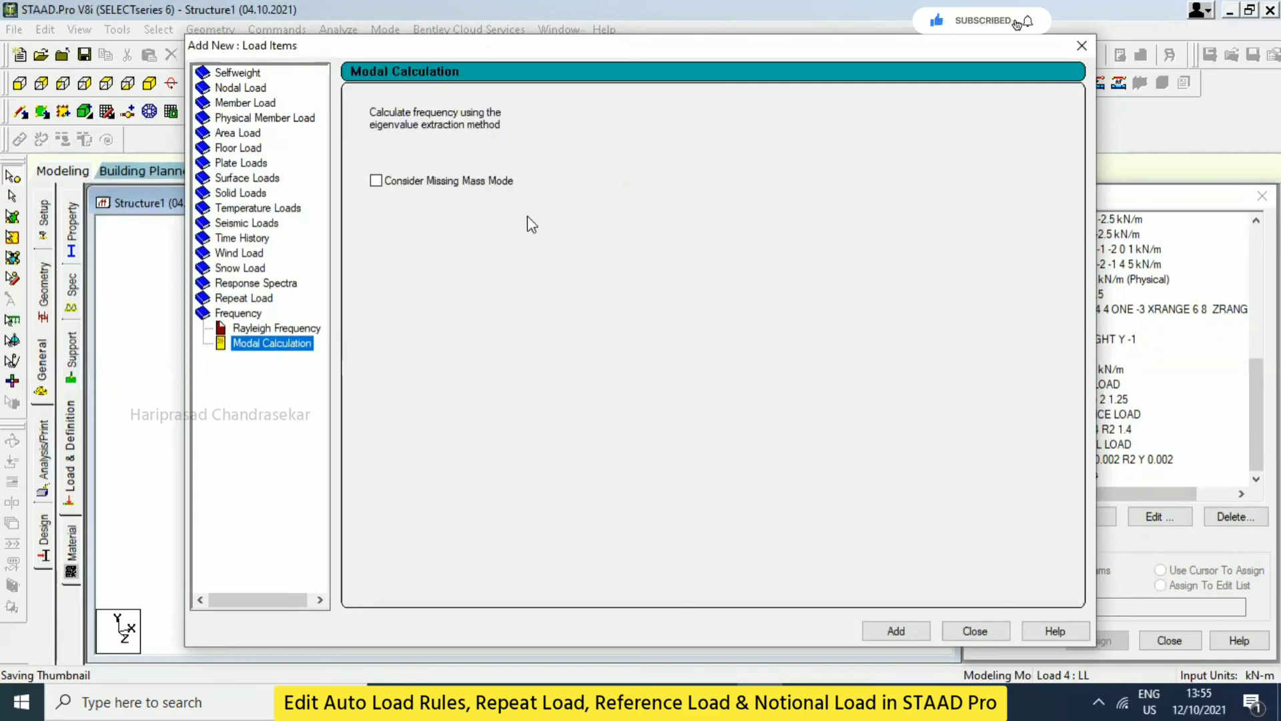
{"action": "left_click", "coordinate": [1082, 46]}
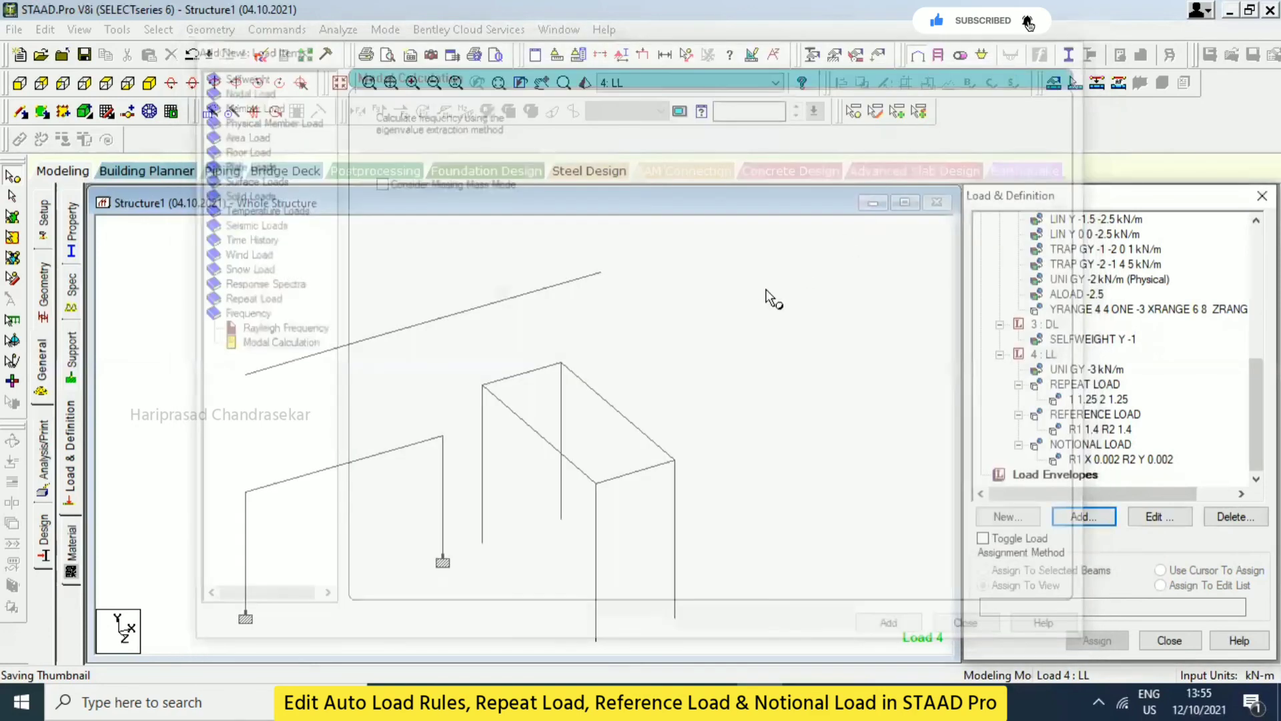